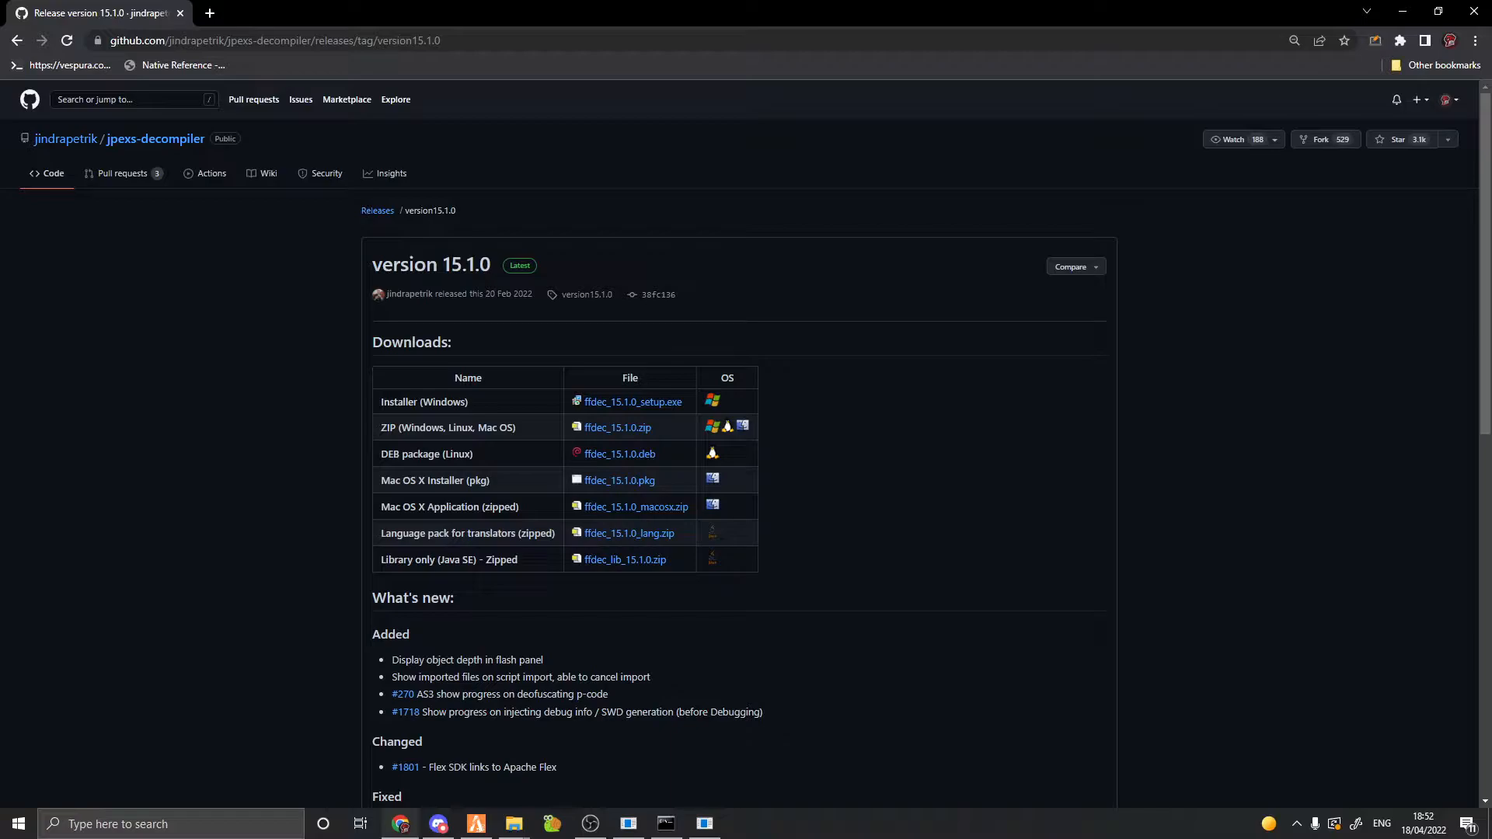
Open the jpexs-decompiler repository and its version 15.1.0 release downloads.
left_click(175, 141)
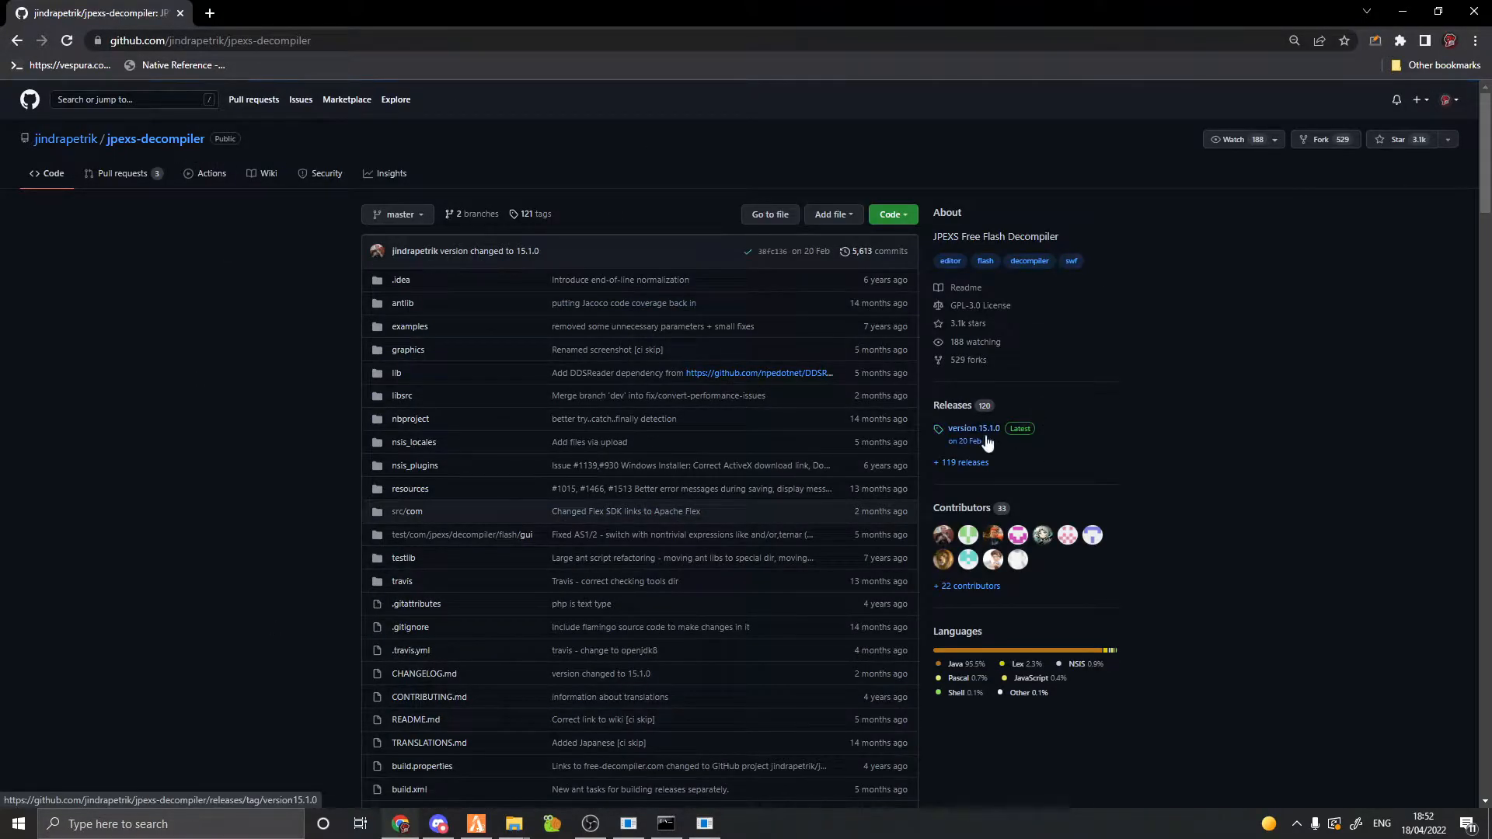
left_click(974, 428)
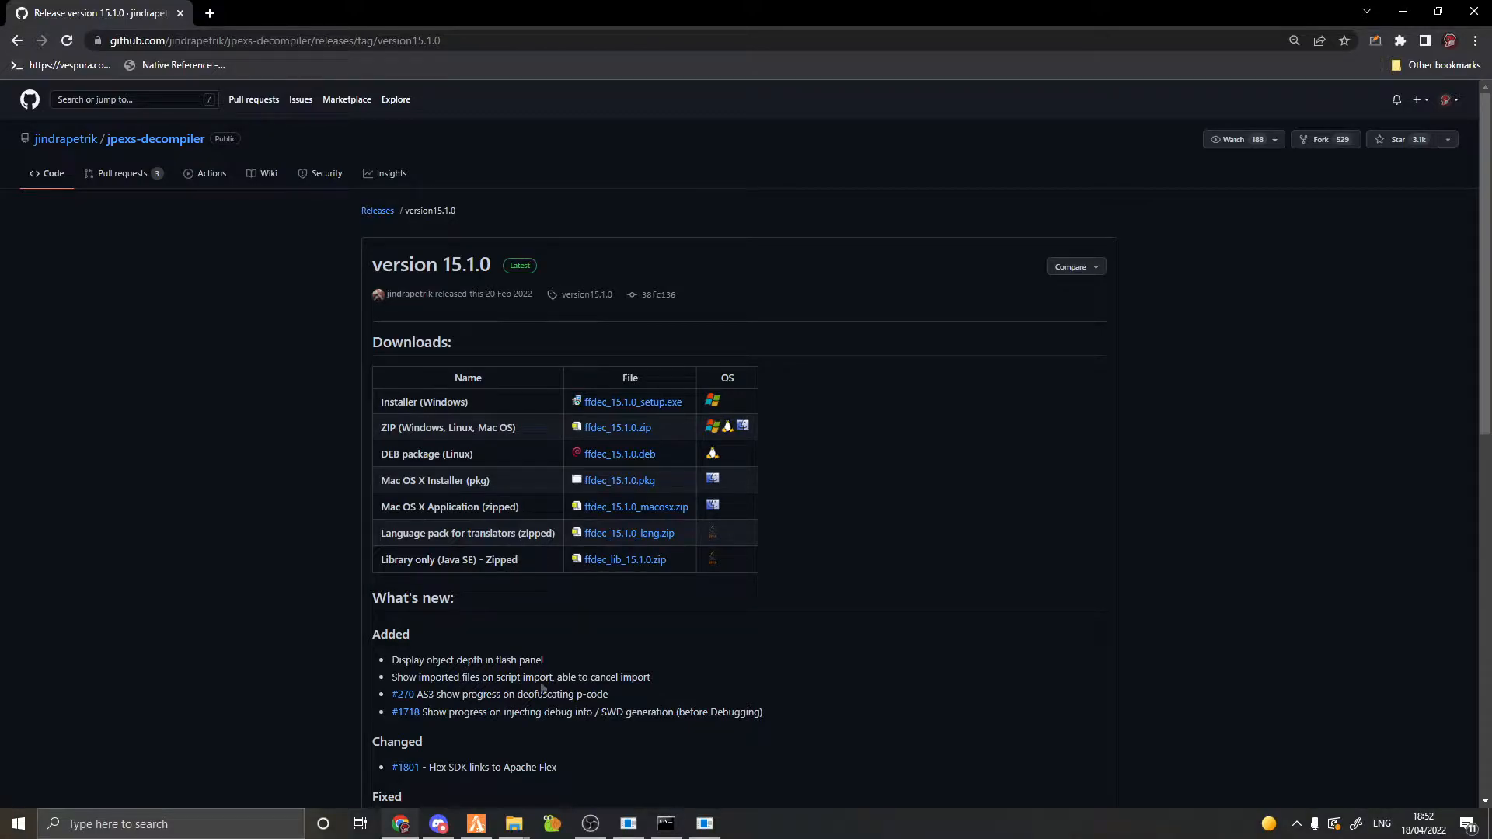
Open hud.gfx from the CustomWeaponIcon folder in the decompiler, accept the font assets warning, and collapse sprites.
mouse_move(513, 823)
left_click(477, 772)
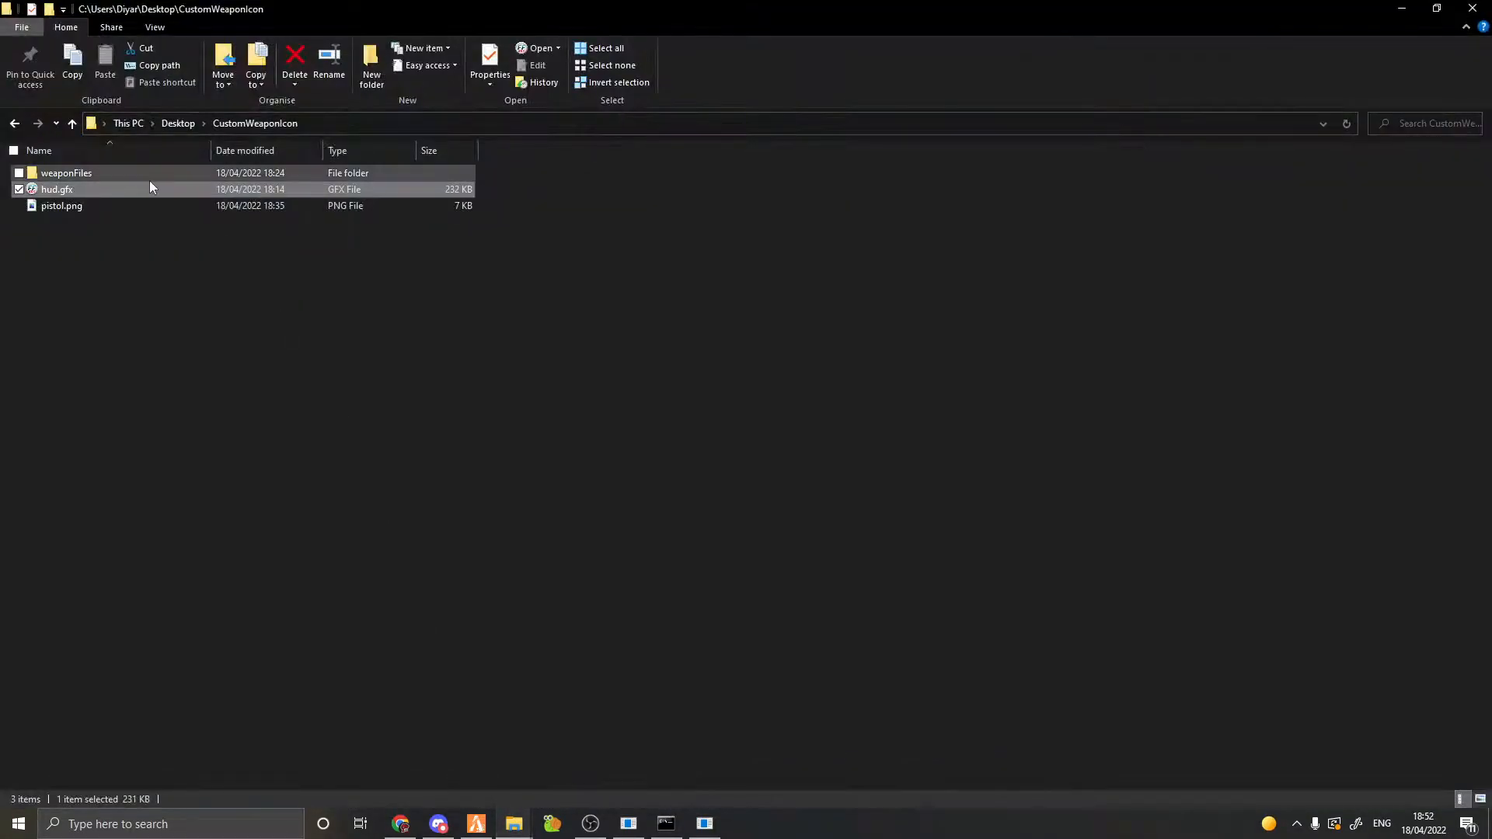
double_click(72, 190)
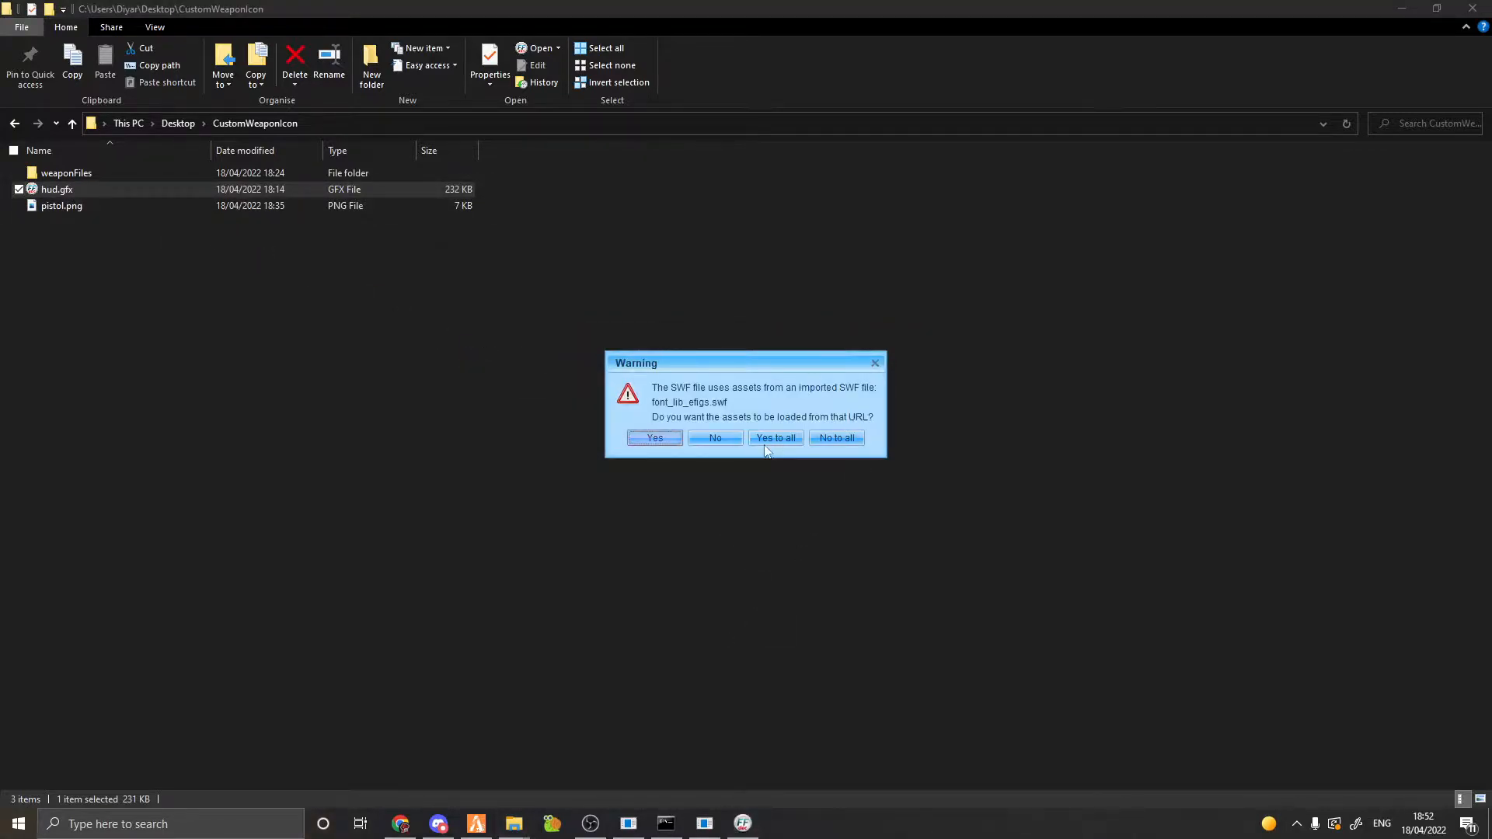
left_click(846, 441)
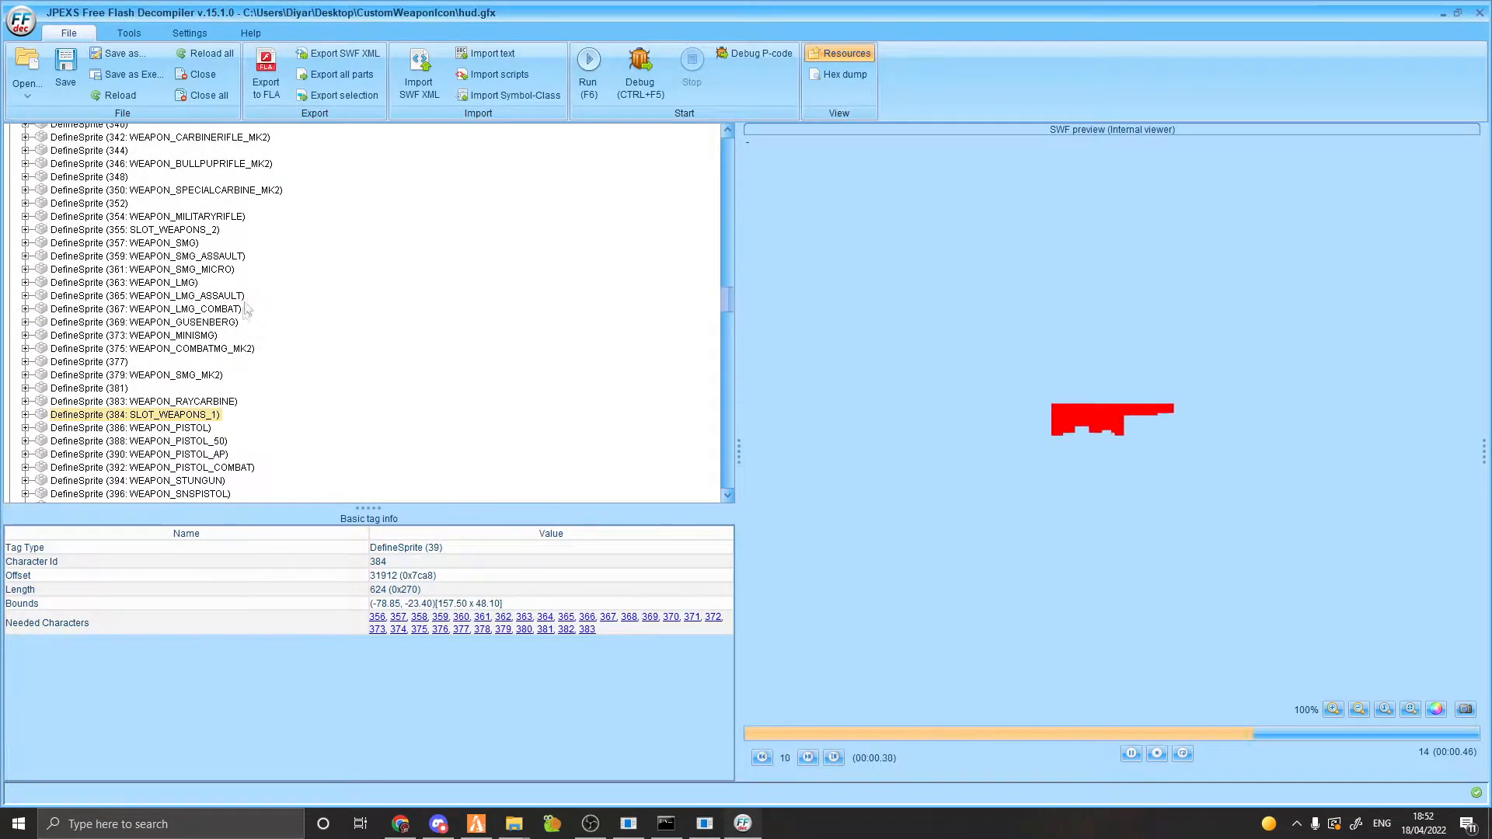
scroll(233, 319, "up", 4)
left_click_drag(730, 290, 727, 146)
double_click(59, 169)
Add a new DefineShape tag to the shapes folder.
double_click(53, 161)
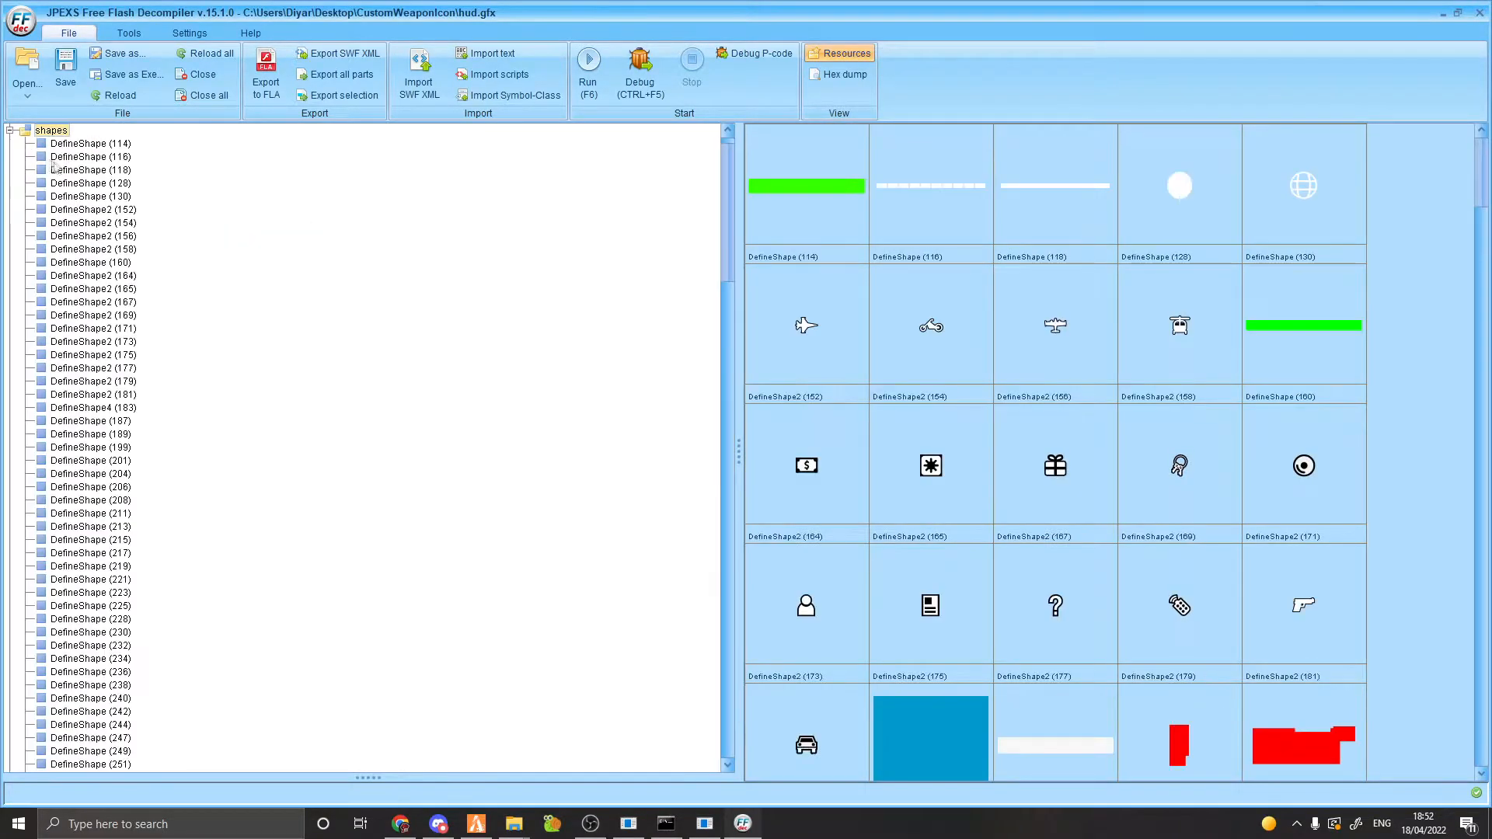
right_click(62, 132)
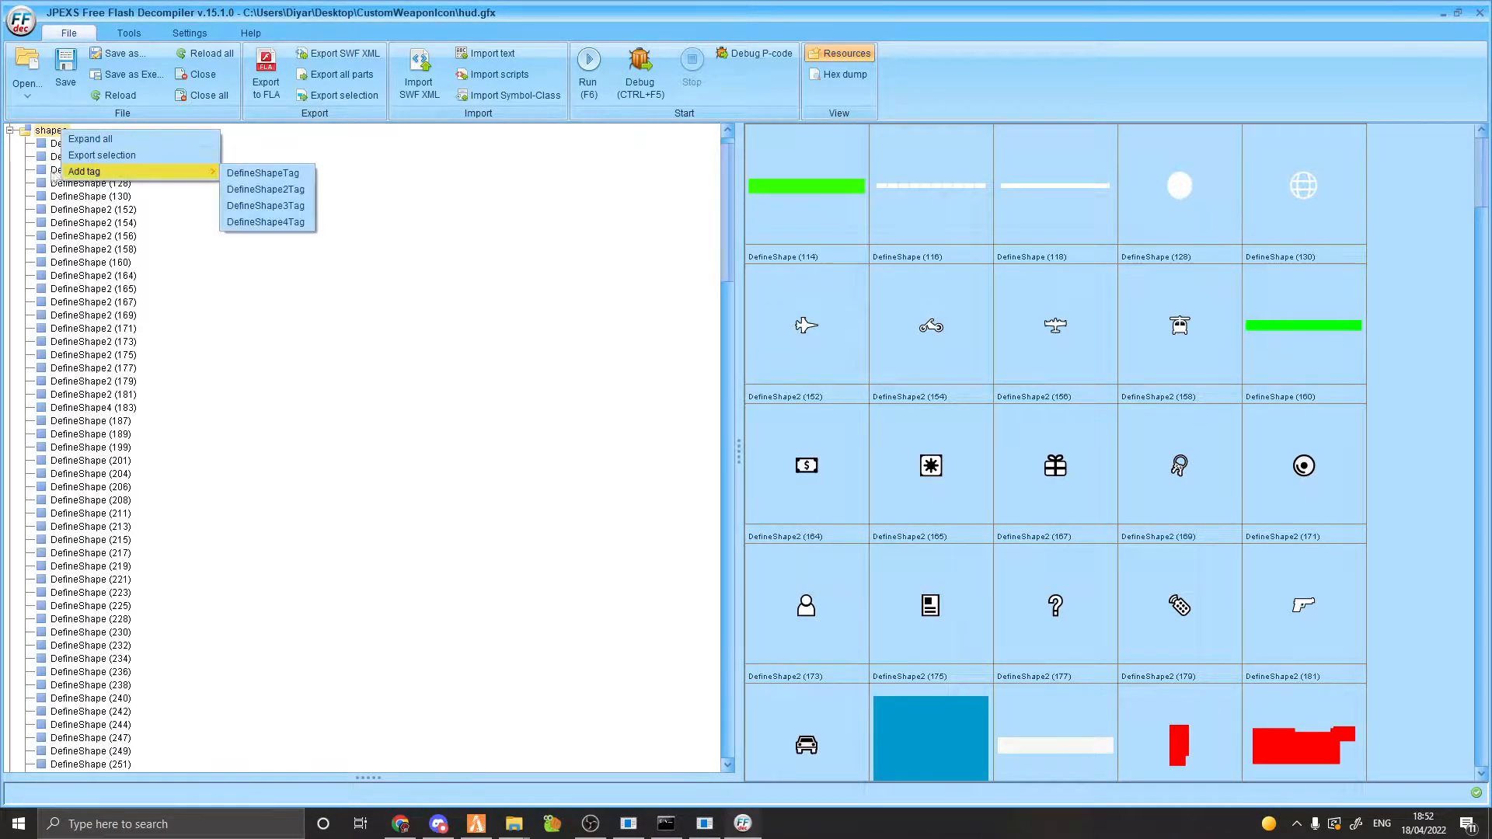
scroll(55, 167, "up", 1)
right_click(53, 160)
mouse_move(120, 205)
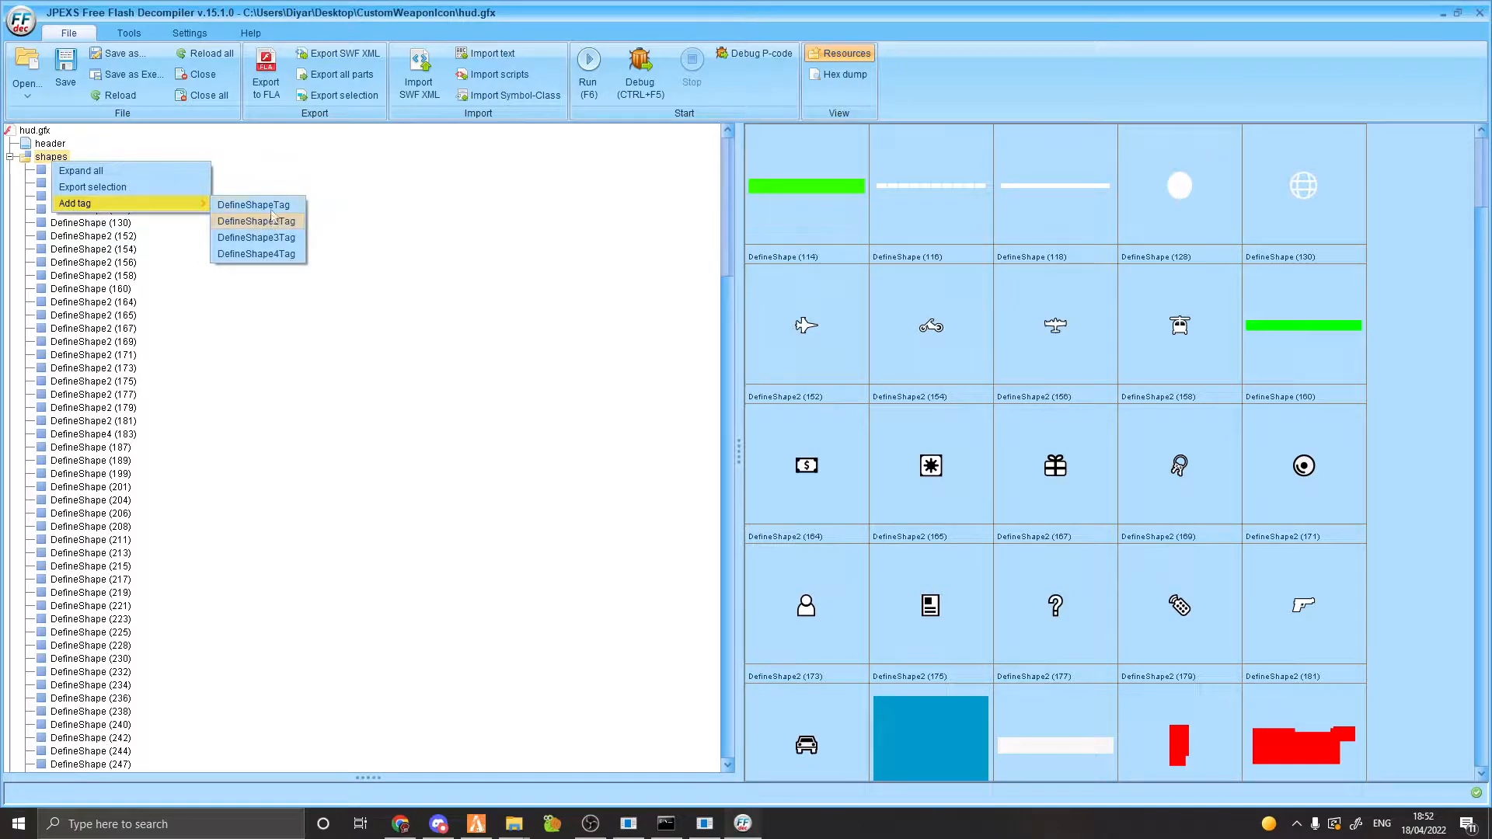
left_click(276, 206)
Replace DefineShape (735) with pistol.png, updating bounds to 72 × 72.
left_click_drag(727, 194, 728, 688)
left_click(107, 685)
scroll(117, 490, "down", 1)
right_click(113, 458)
right_click(105, 460)
right_click(101, 460)
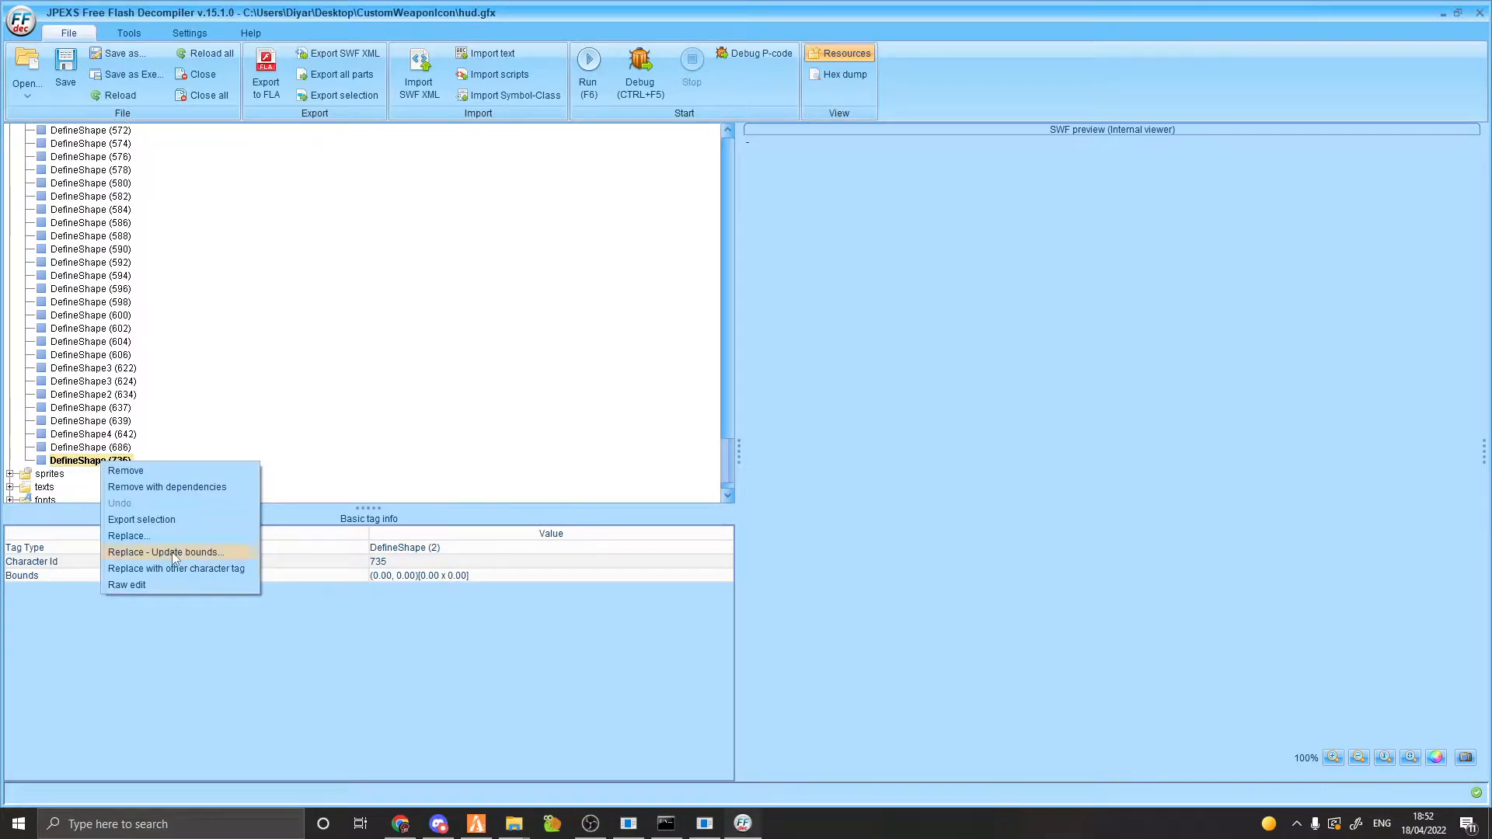
left_click(196, 553)
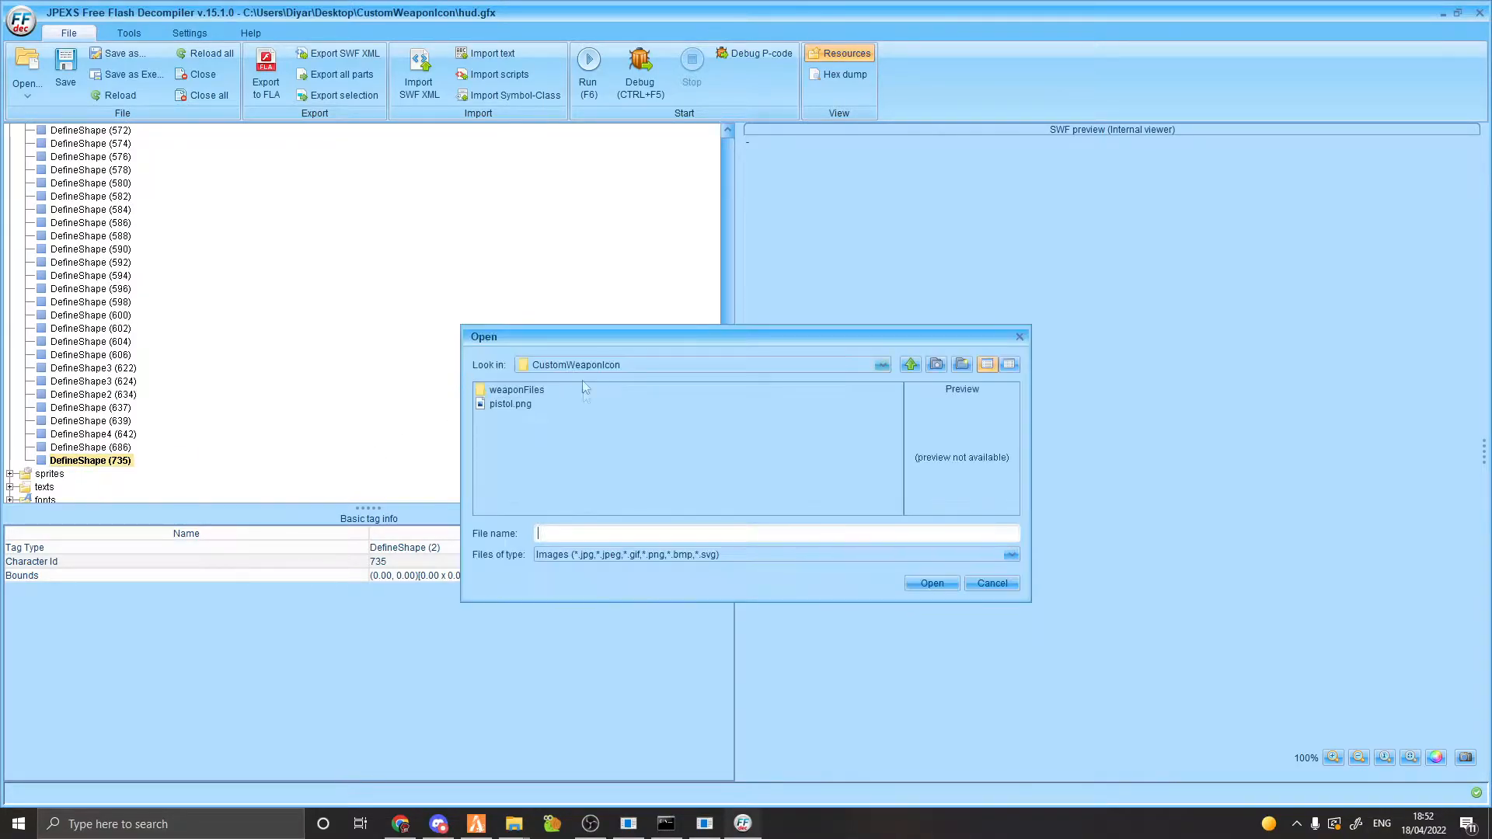
double_click(529, 405)
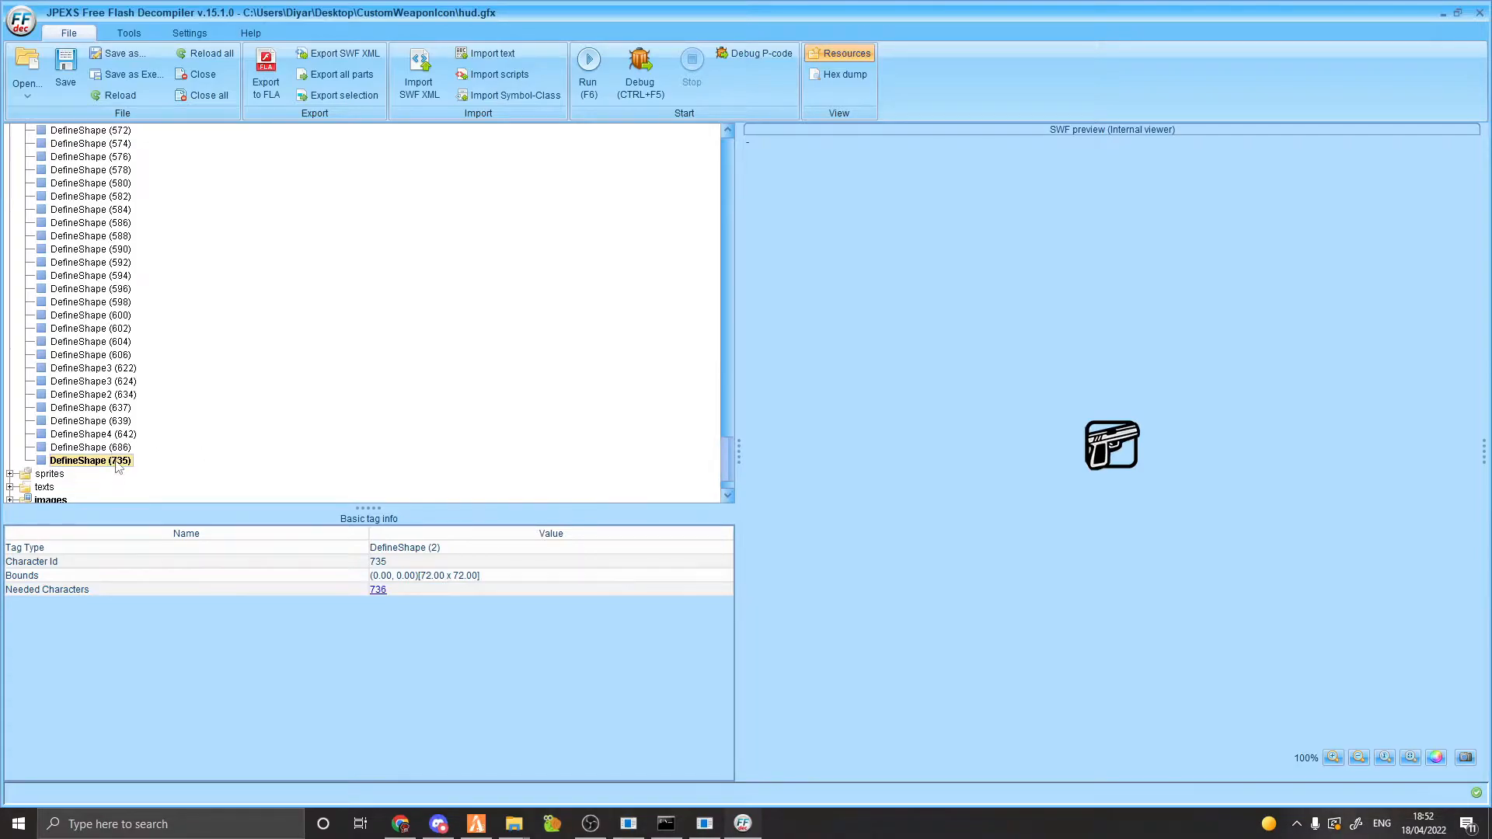
scroll(132, 454, "down", 2)
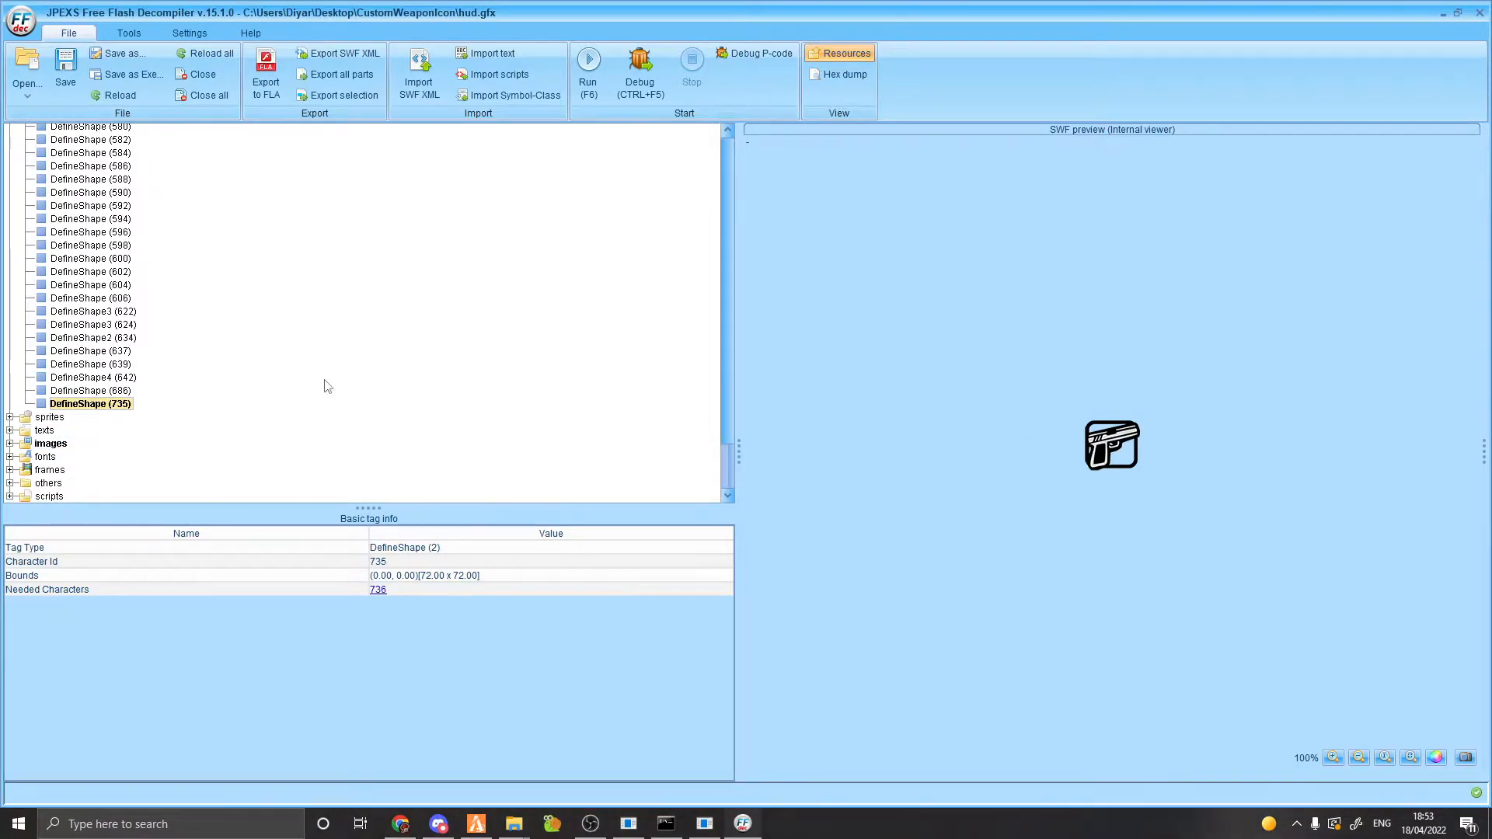
Add a new empty DefineSprite tag to the sprites folder.
scroll(69, 420, "up", 2)
scroll(69, 424, "down", 2)
left_click(49, 417)
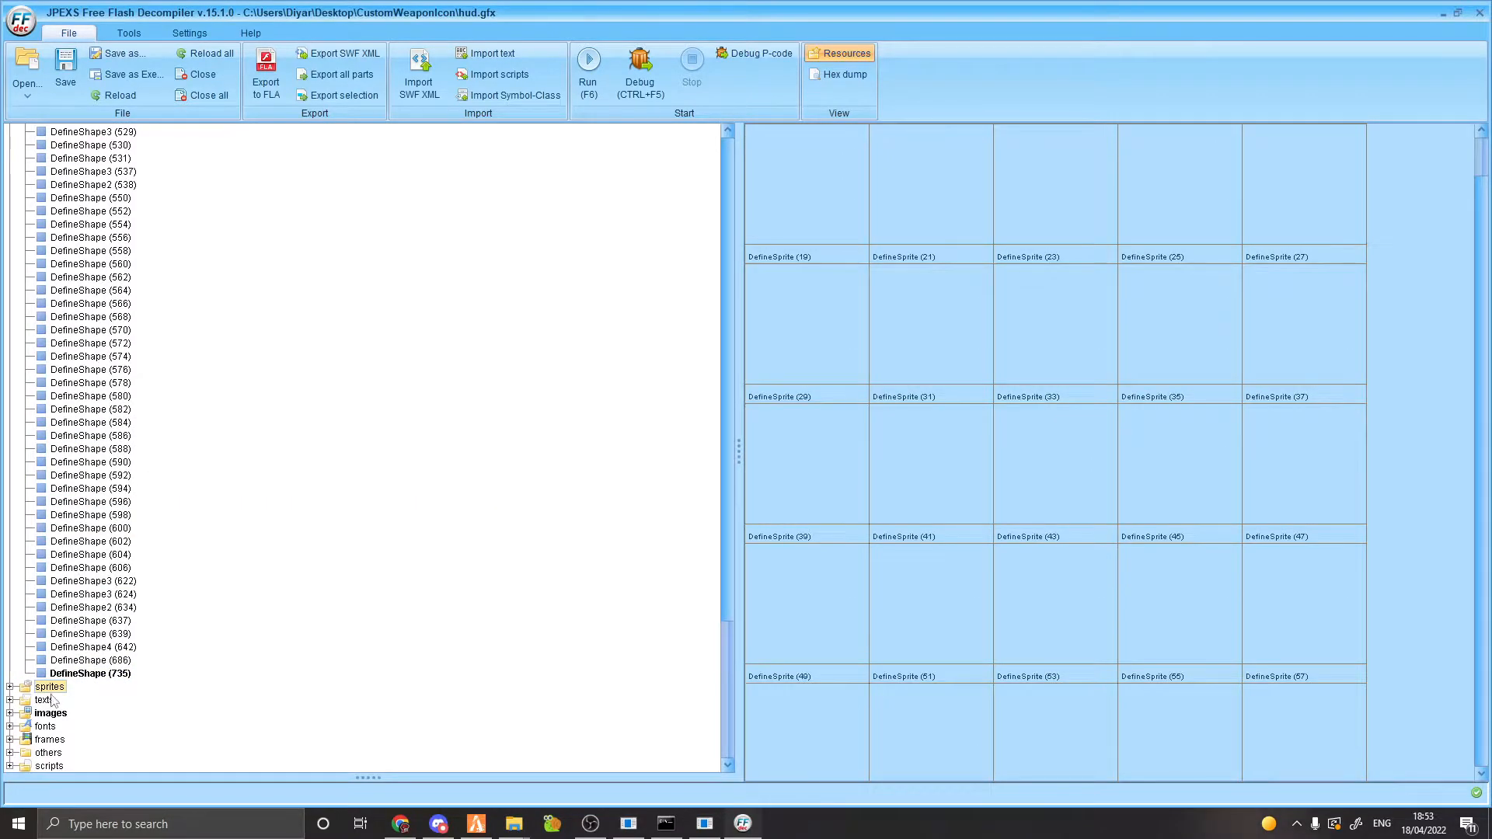
double_click(49, 687)
scroll(47, 389, "down", 10)
scroll(45, 307, "up", 14)
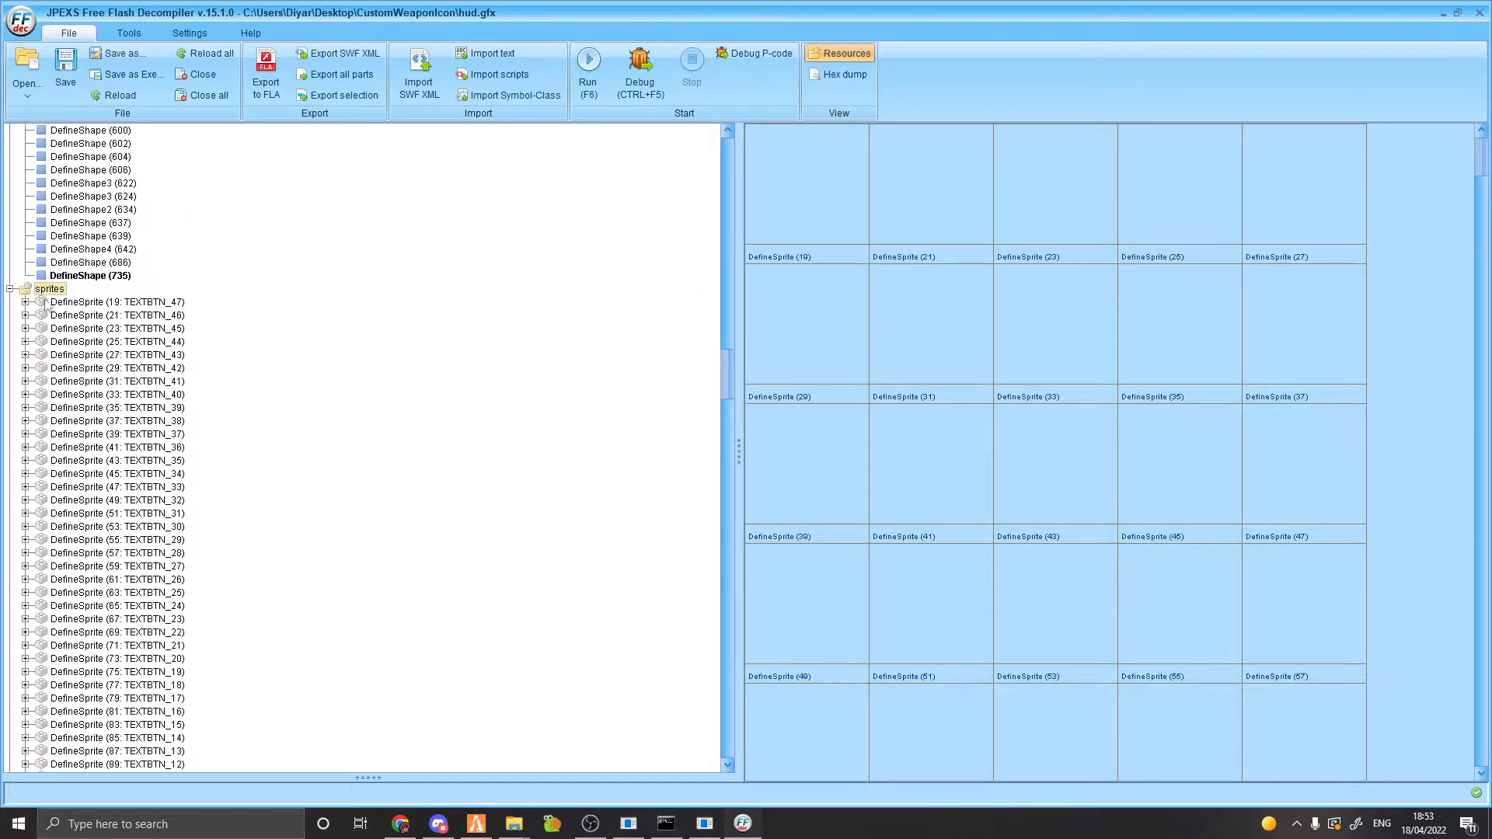
right_click(45, 288)
mouse_move(87, 332)
left_click(270, 342)
Add a PlaceObject2 tag to DefineSprite (737) and expand its frame 1.
left_click_drag(724, 376, 724, 734)
left_click(106, 687)
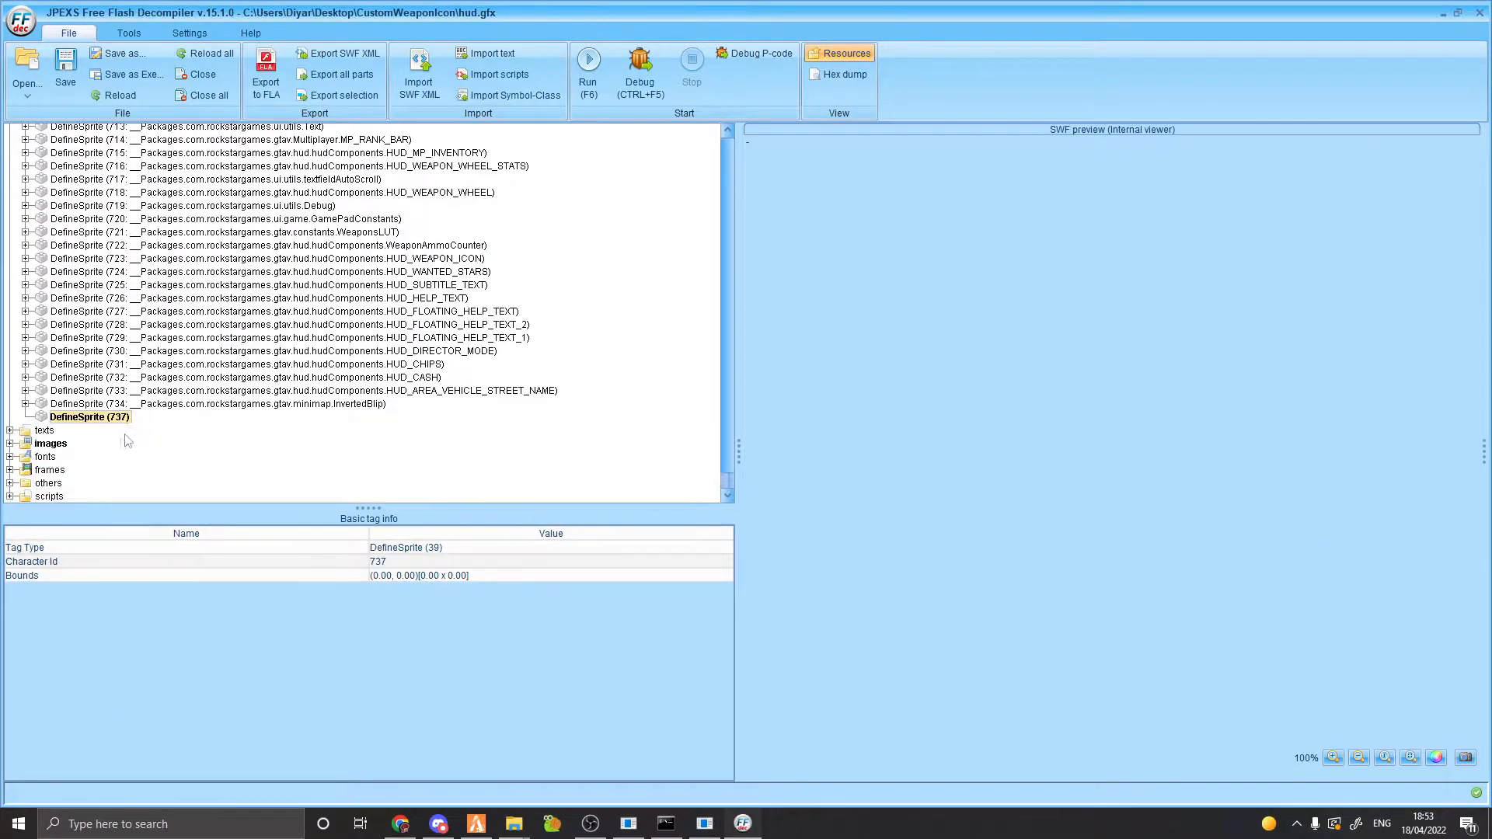
right_click(93, 422)
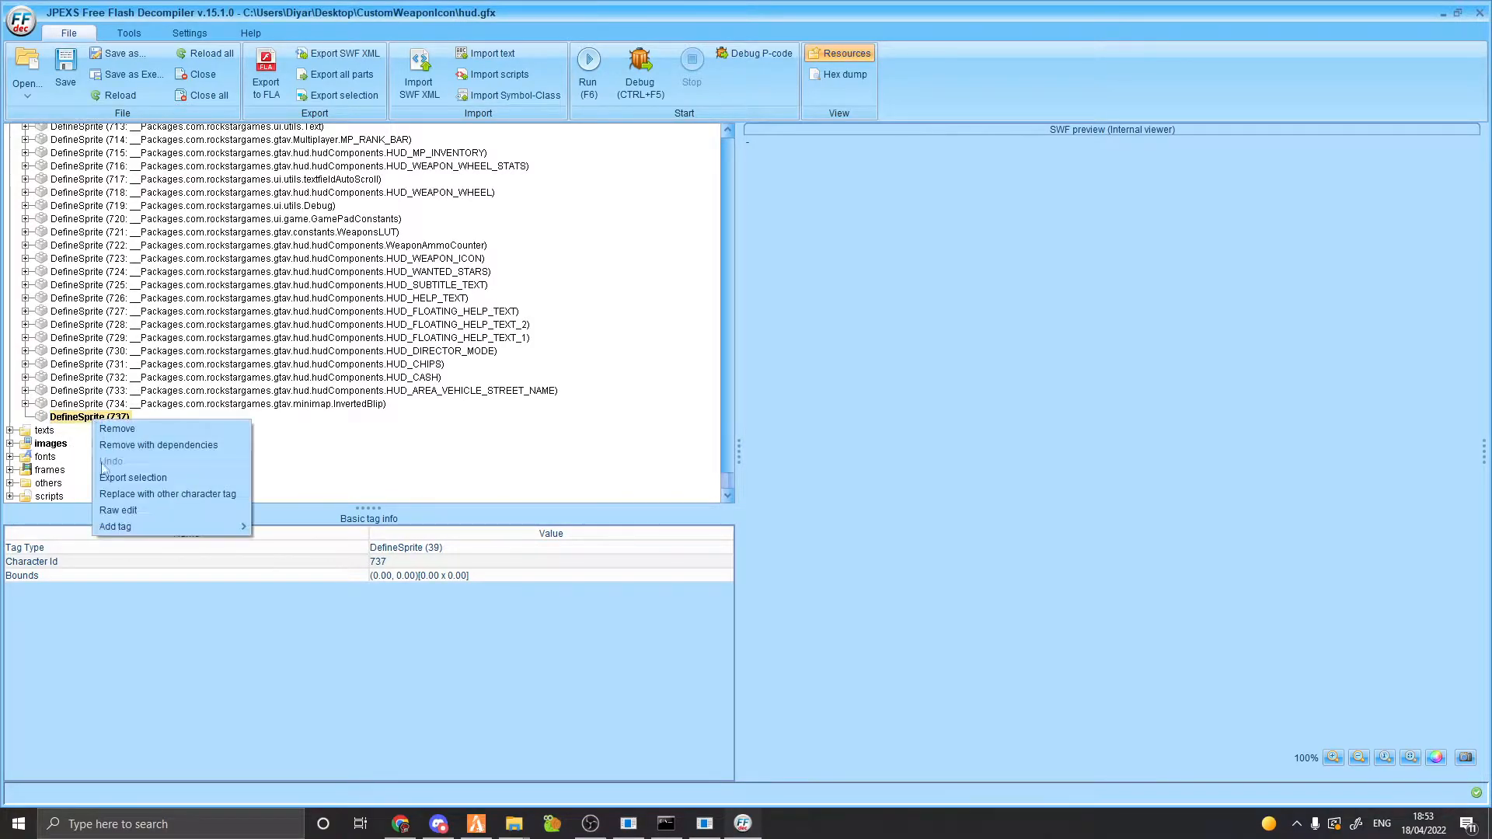
mouse_move(130, 528)
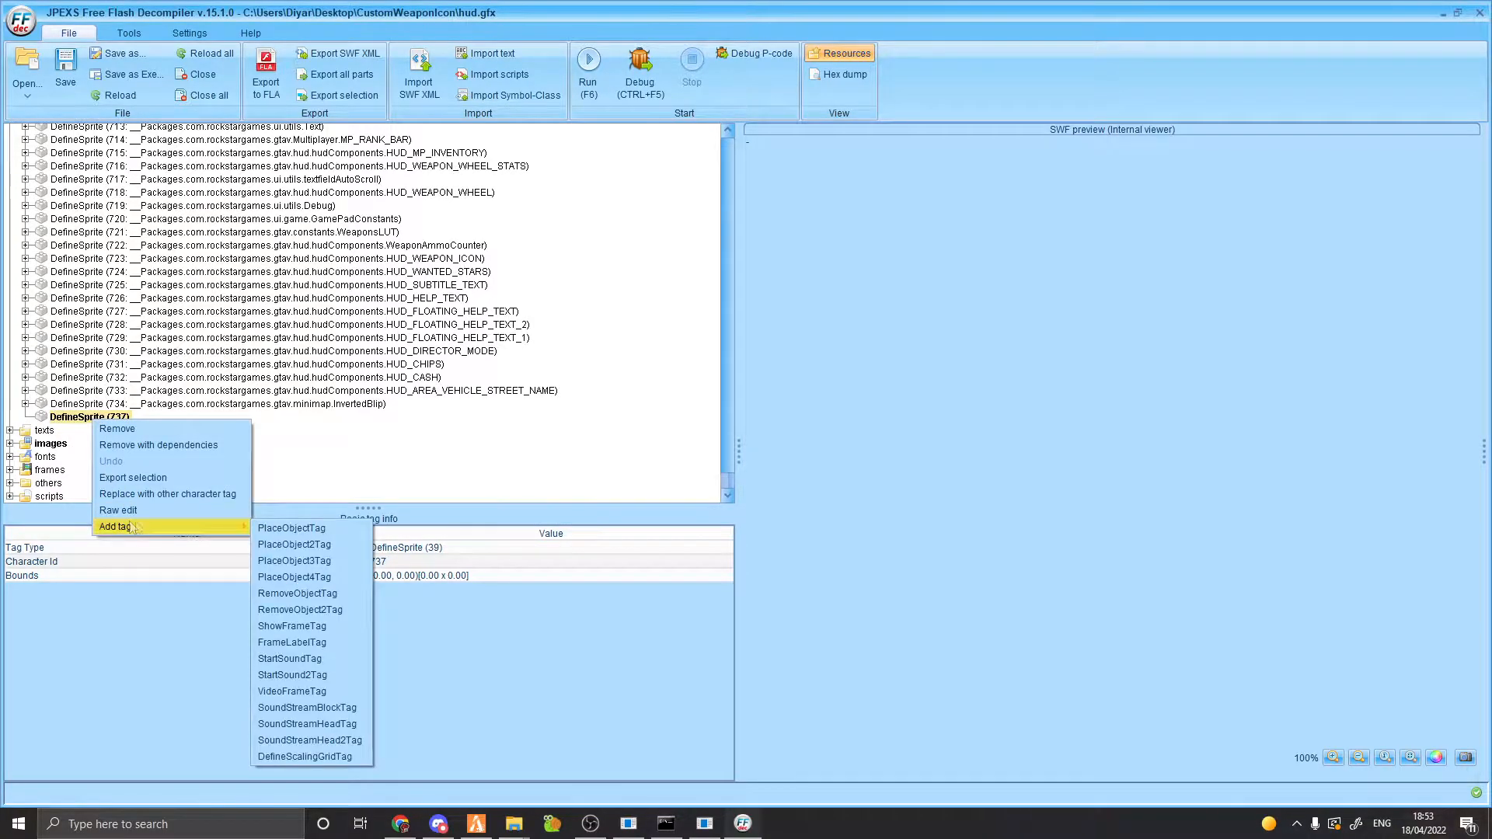
left_click(314, 550)
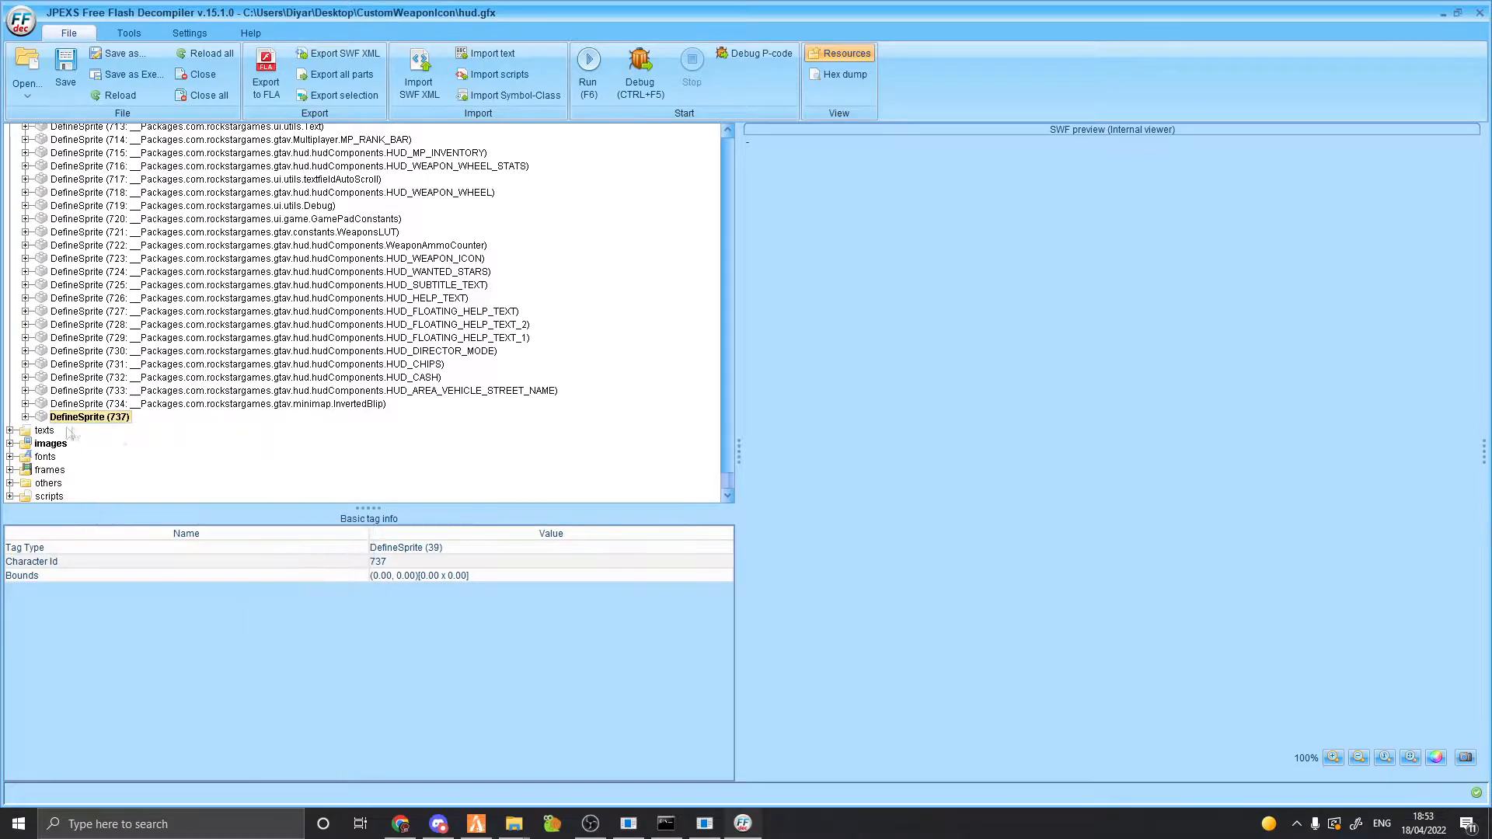
left_click(41, 687)
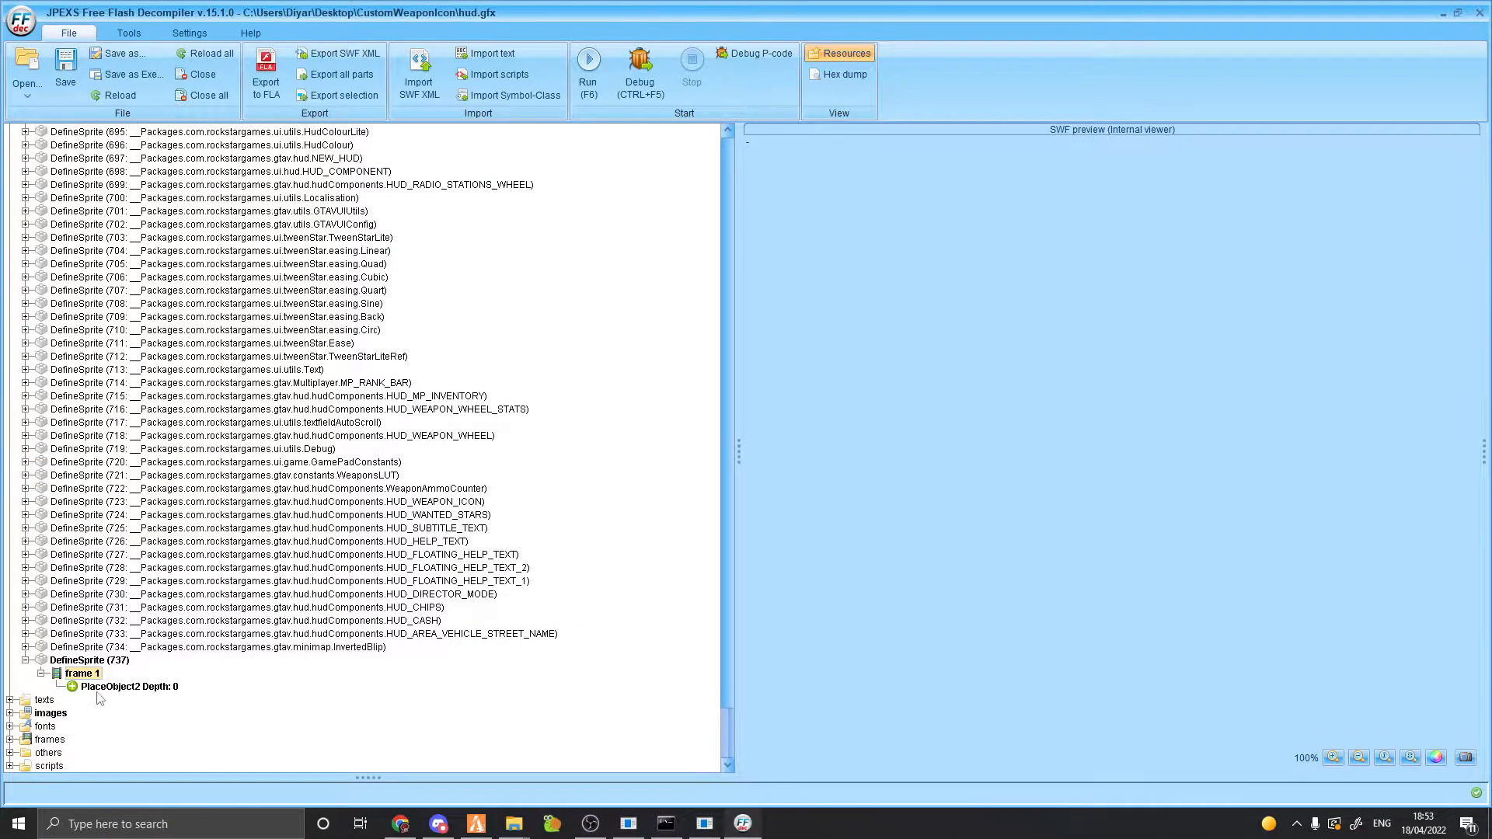
In sprite 737's PlaceObject2 tag, set depth 1 and turn placeFlagHasCharacter on.
left_click(120, 687)
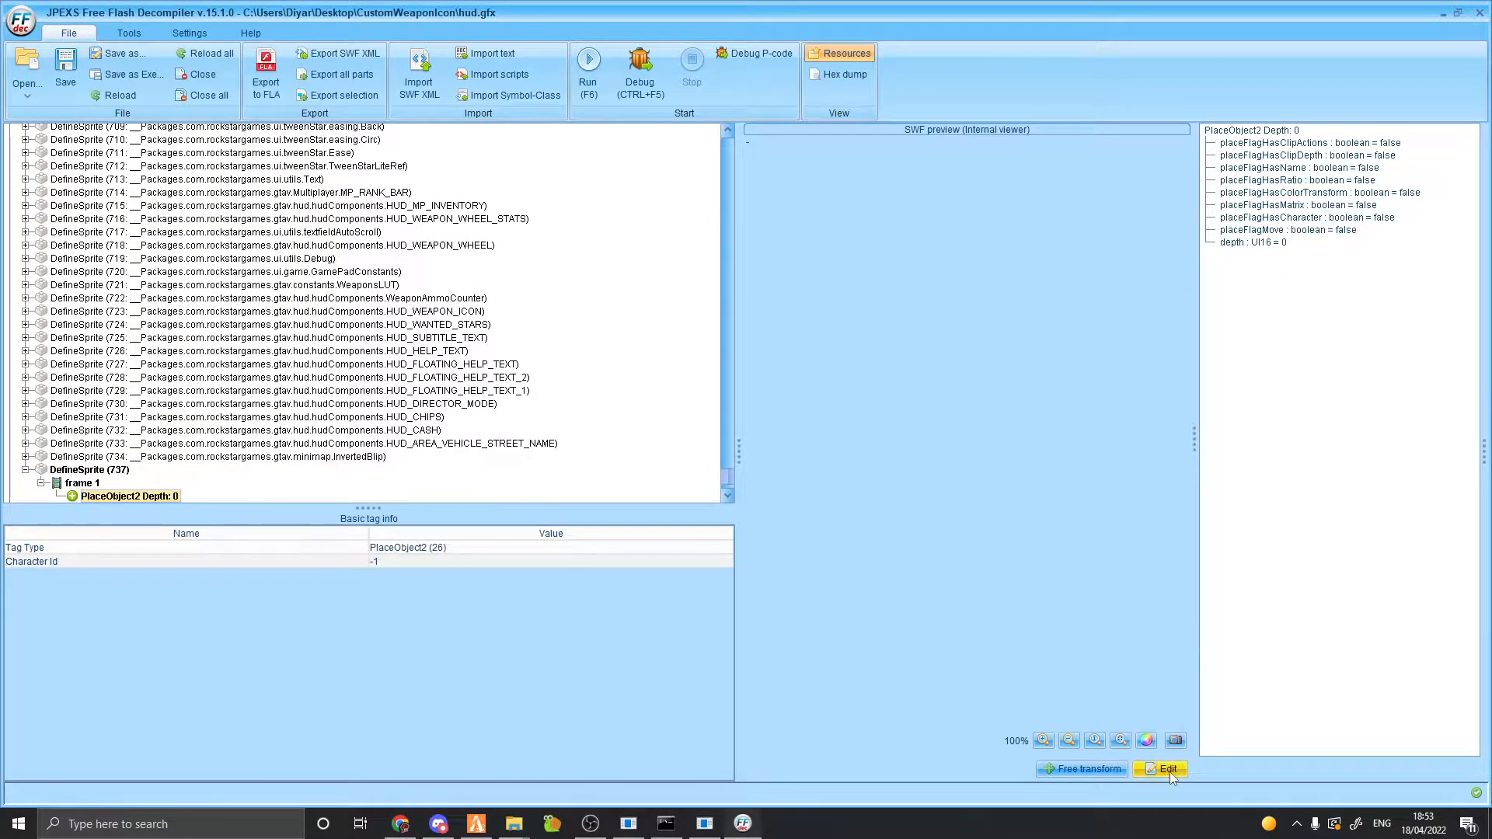
scroll(93, 431, "down", 2)
left_click(41, 407)
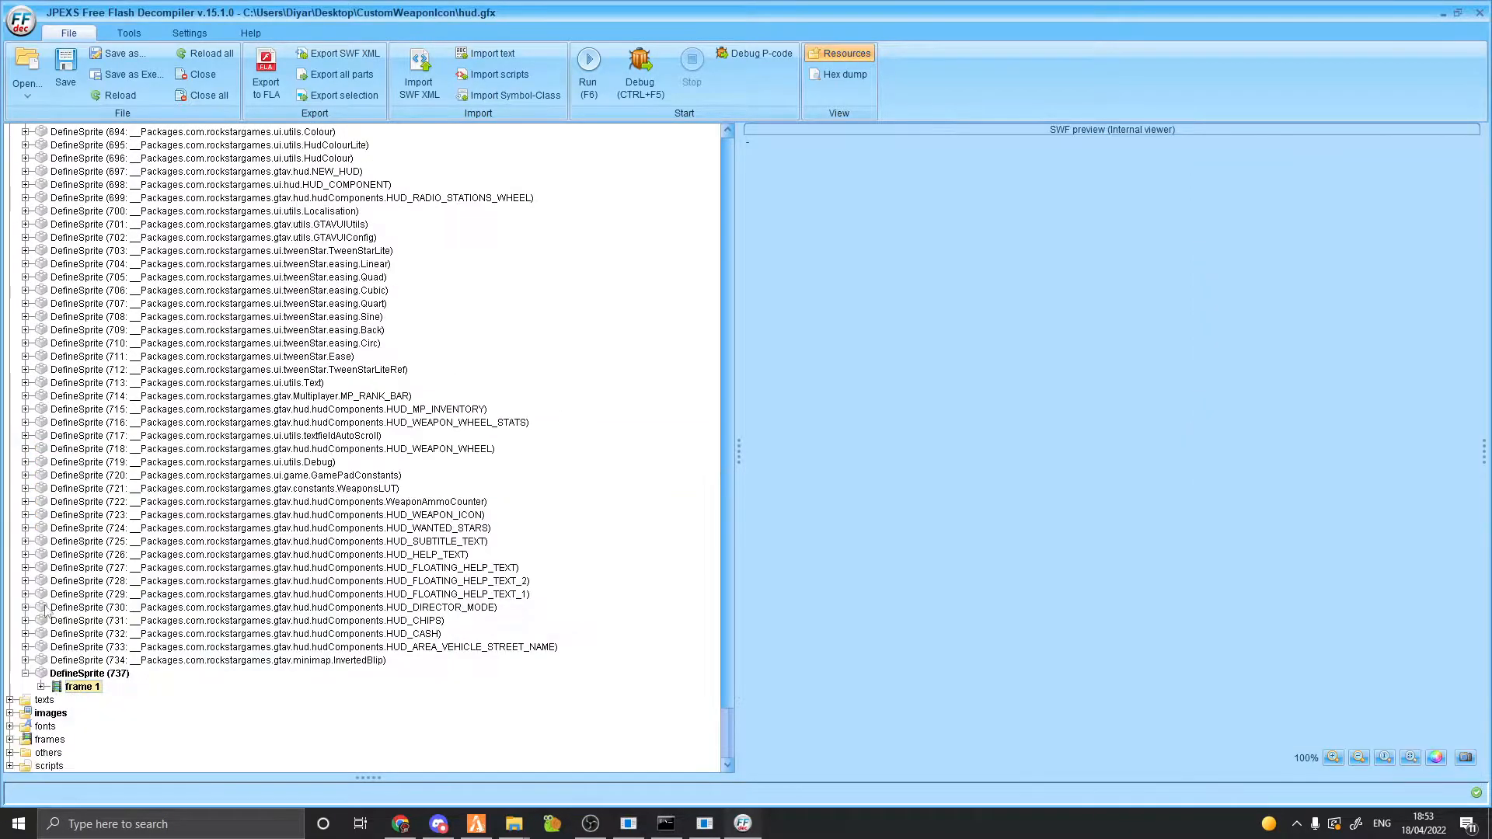
left_click(41, 688)
left_click(109, 702)
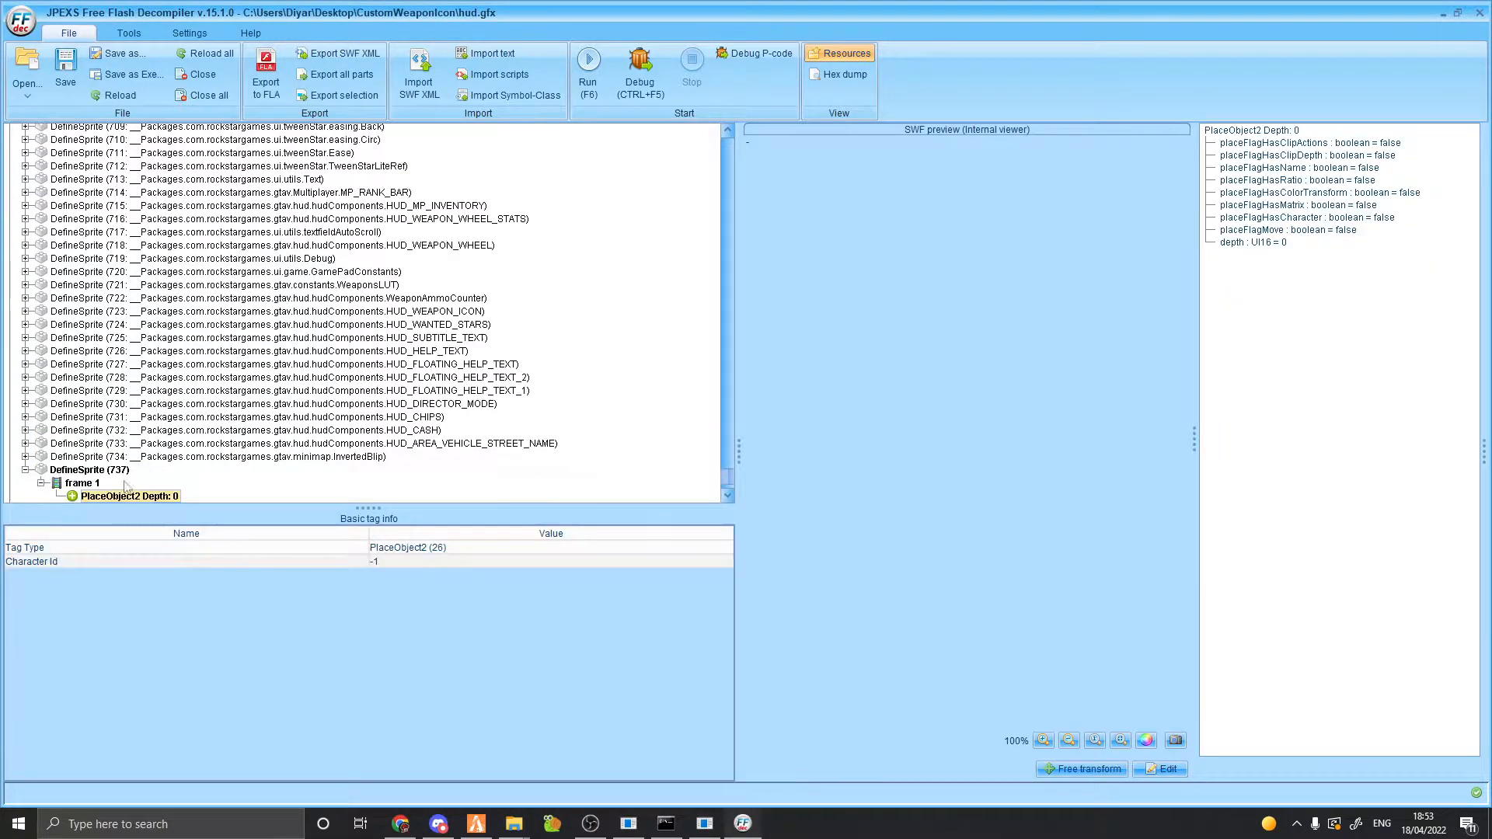
scroll(128, 482, "down", 1)
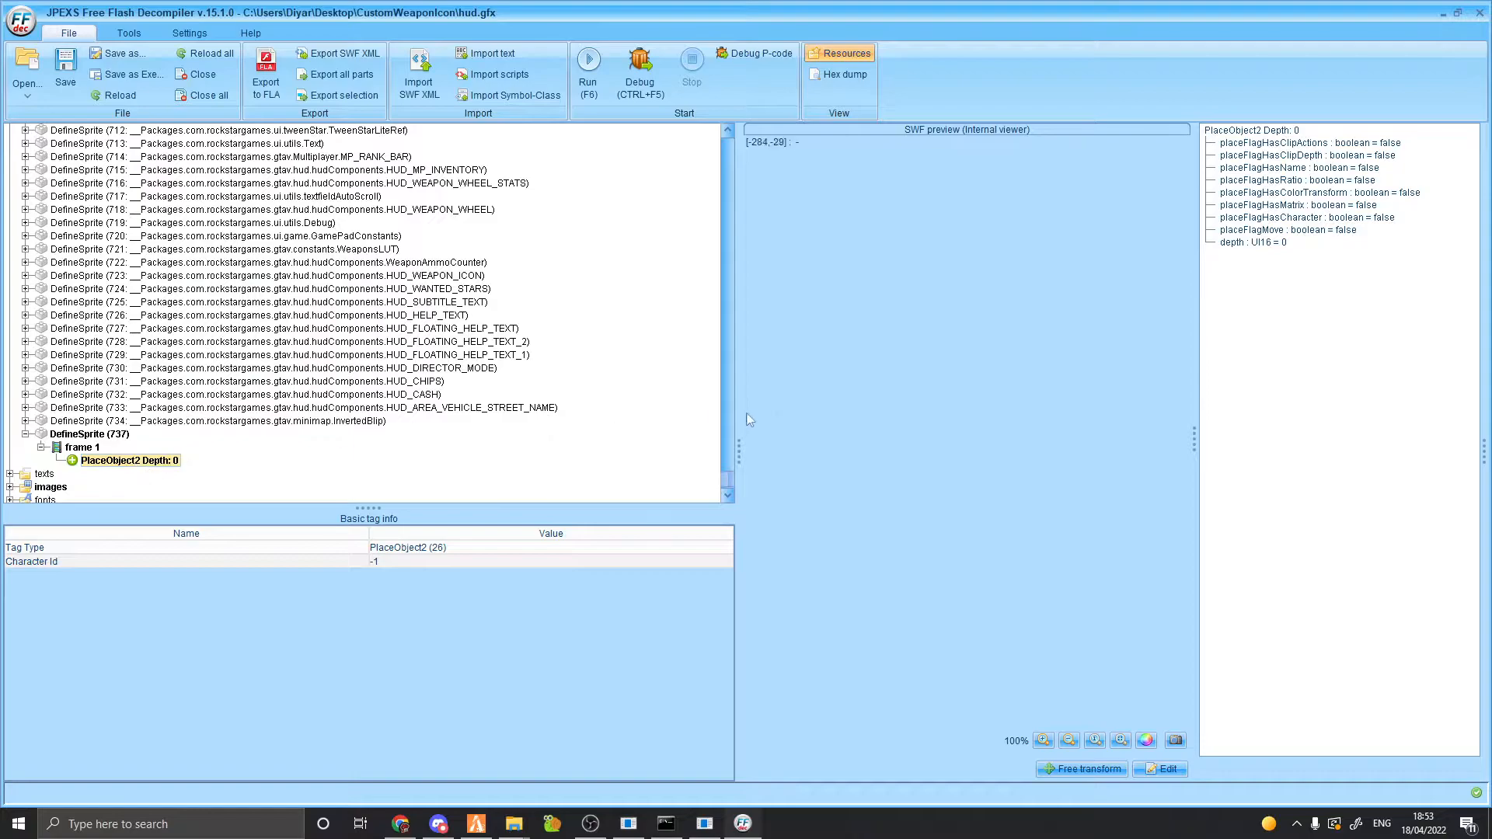
left_click(1159, 769)
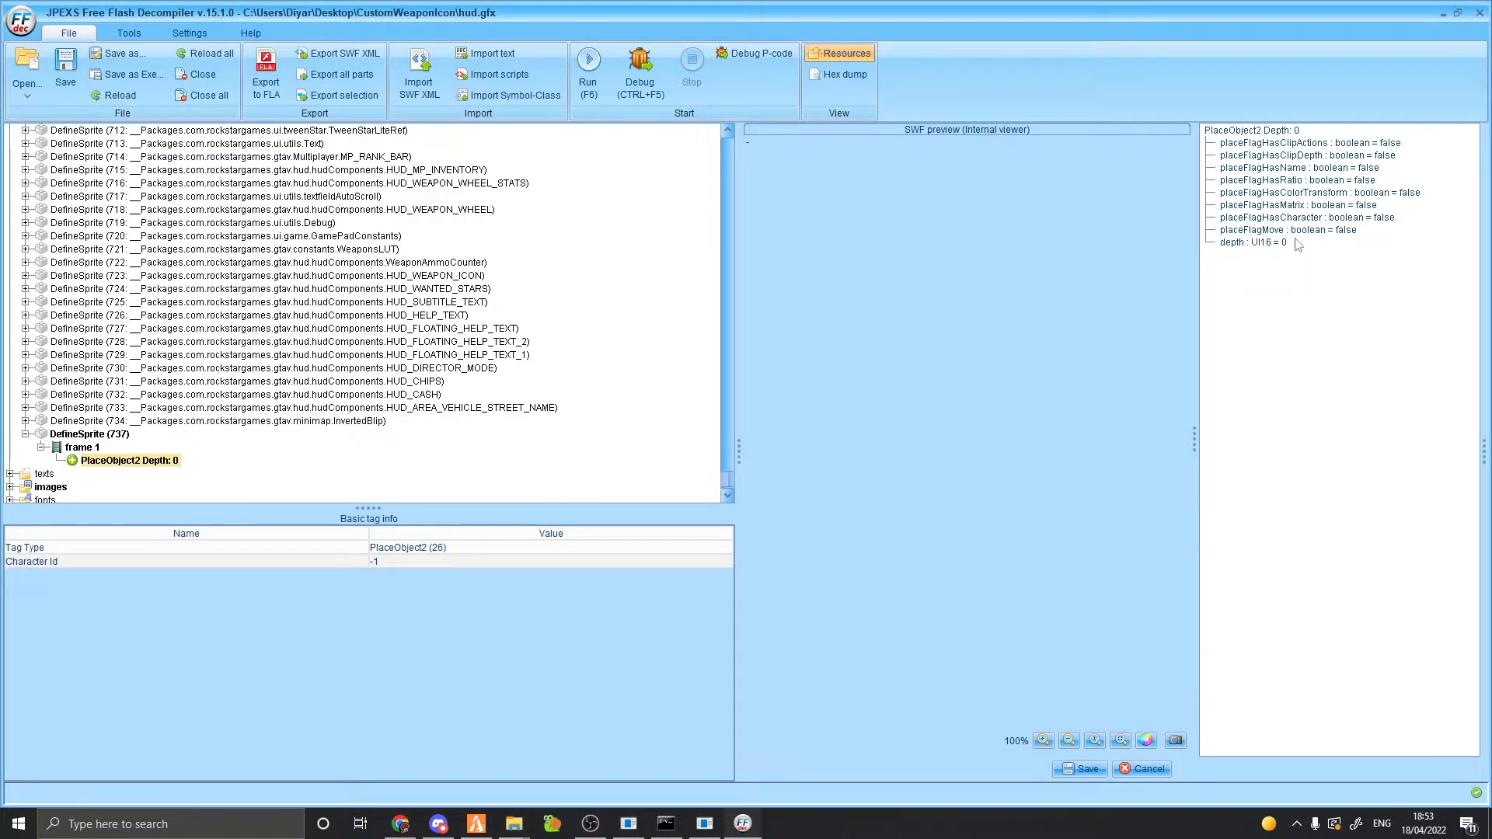
left_click(1309, 306)
left_click(1377, 220)
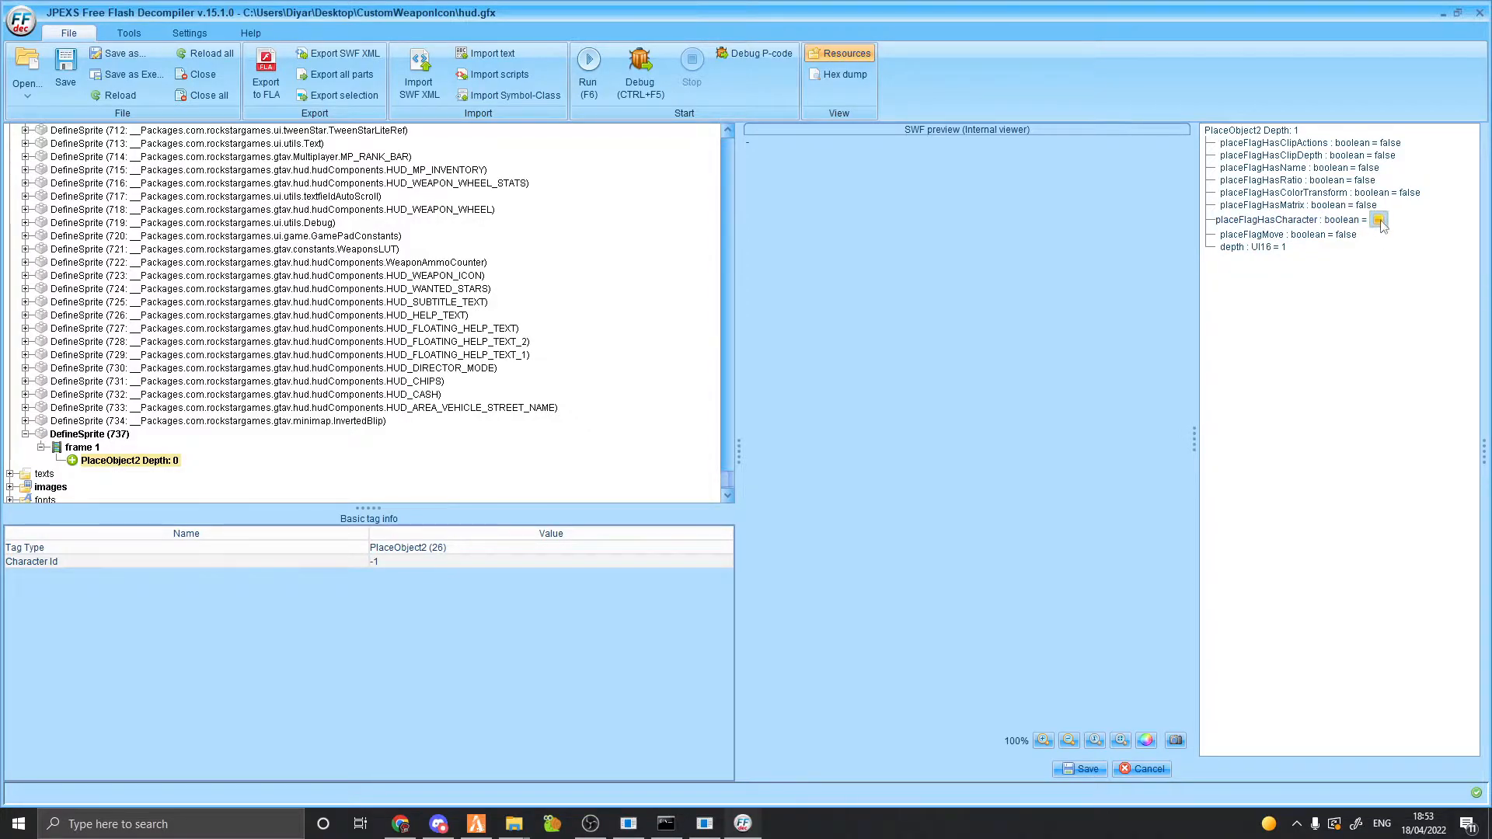
left_click(1379, 221)
left_click(1373, 316)
Set the placed characterId to 735 and save the tag.
scroll(490, 289, "up", 12)
left_click_drag(725, 458, 719, 264)
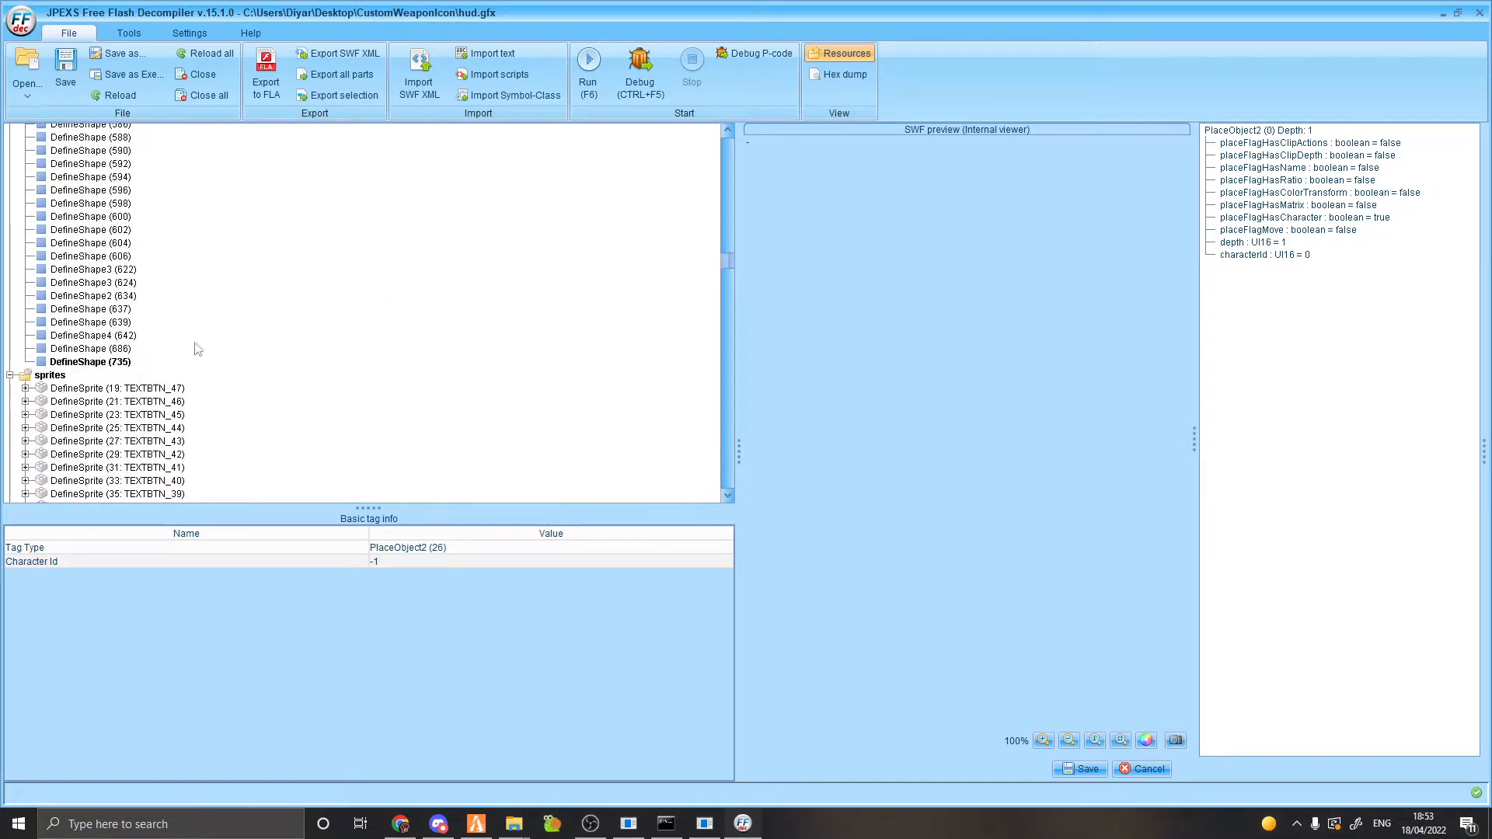
left_click(1318, 256)
type("735")
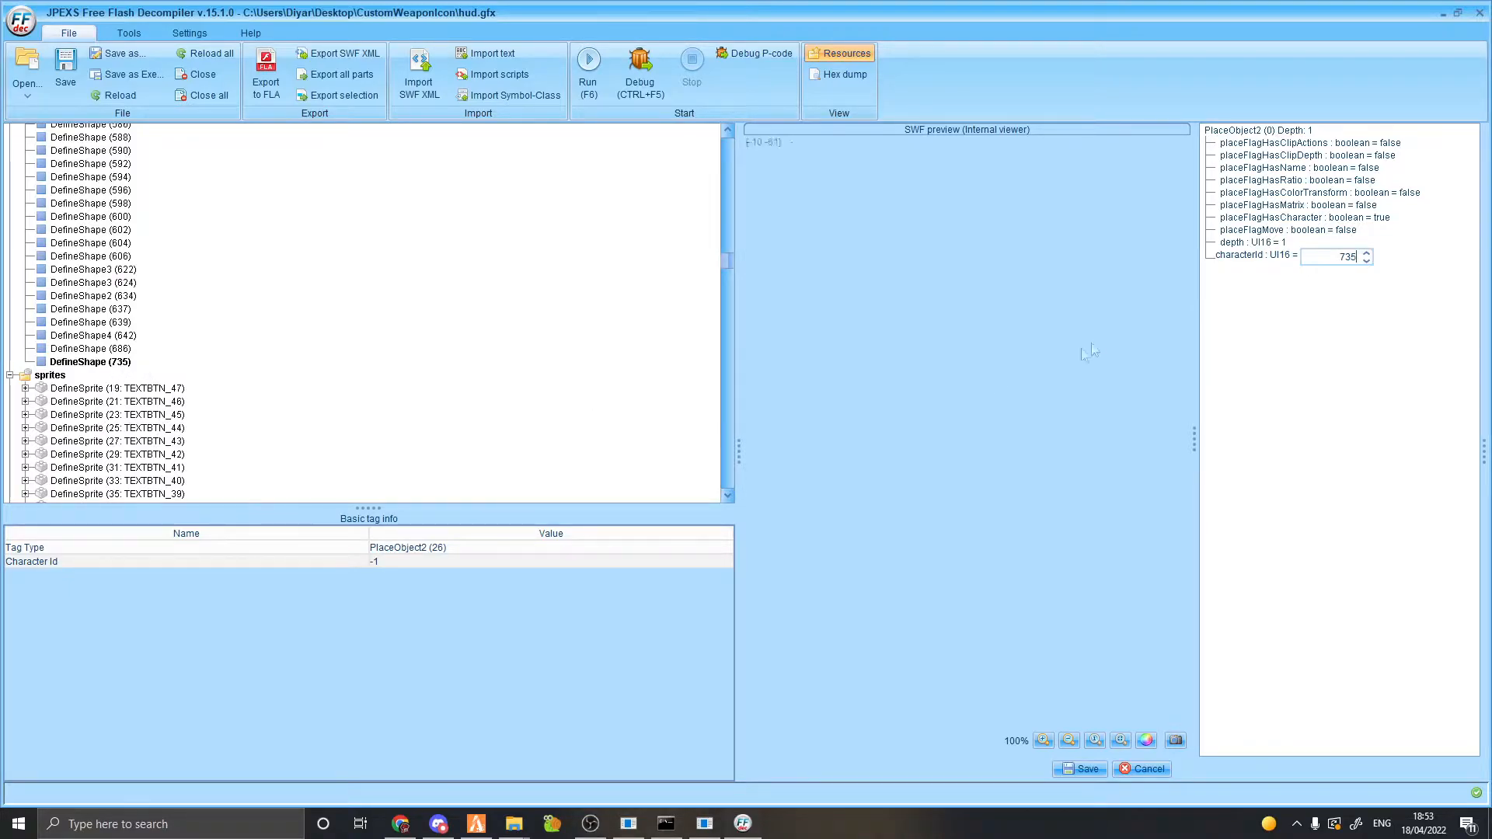
left_click(1080, 768)
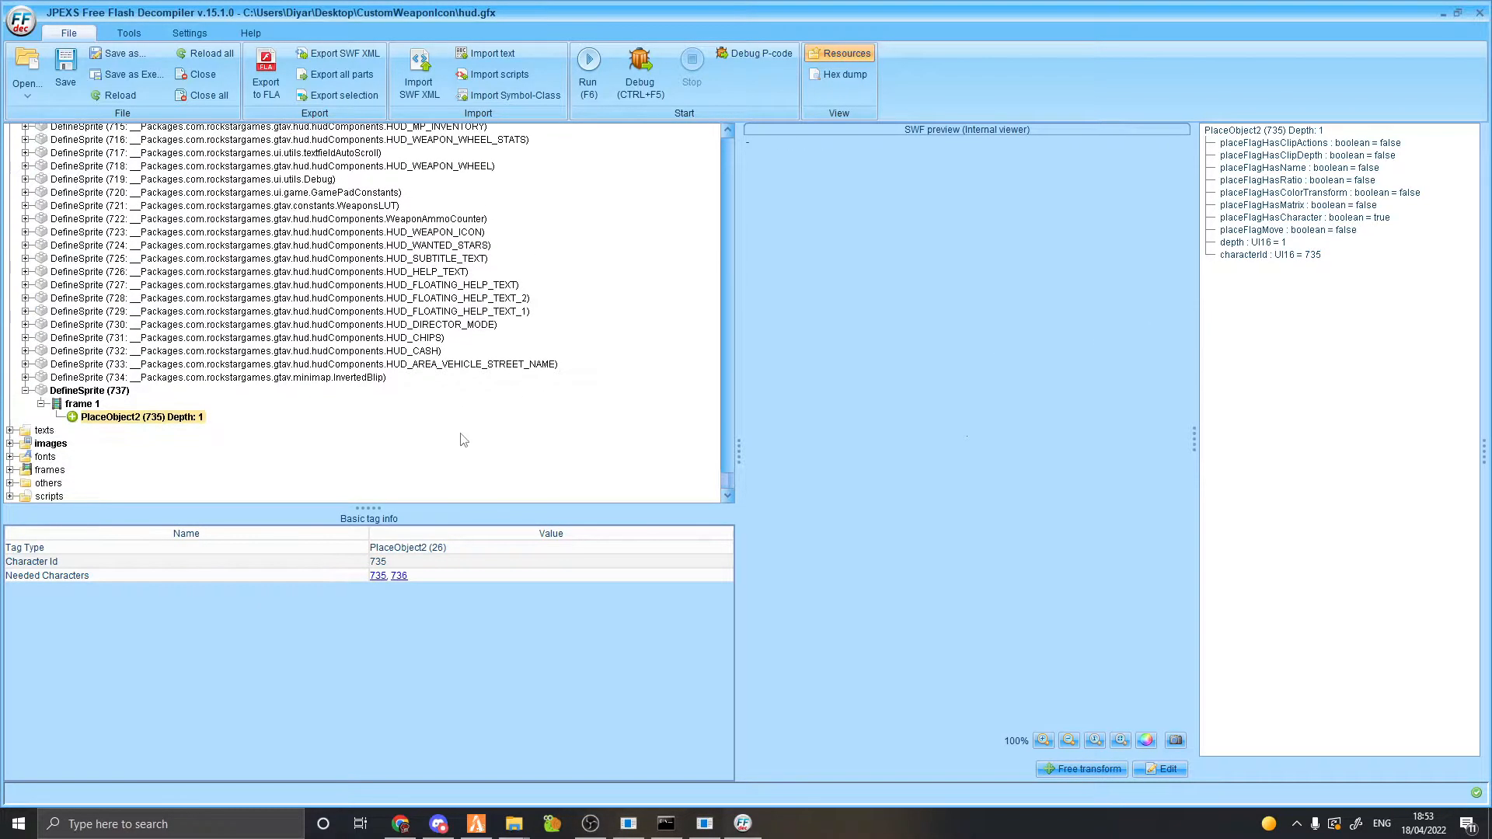
scroll(460, 433, "up", 1)
Collapse sprite 737, then preview and expand DefineSprite (426: SLOT_WEAPONS_0) to list frames 1–21.
left_click(25, 421)
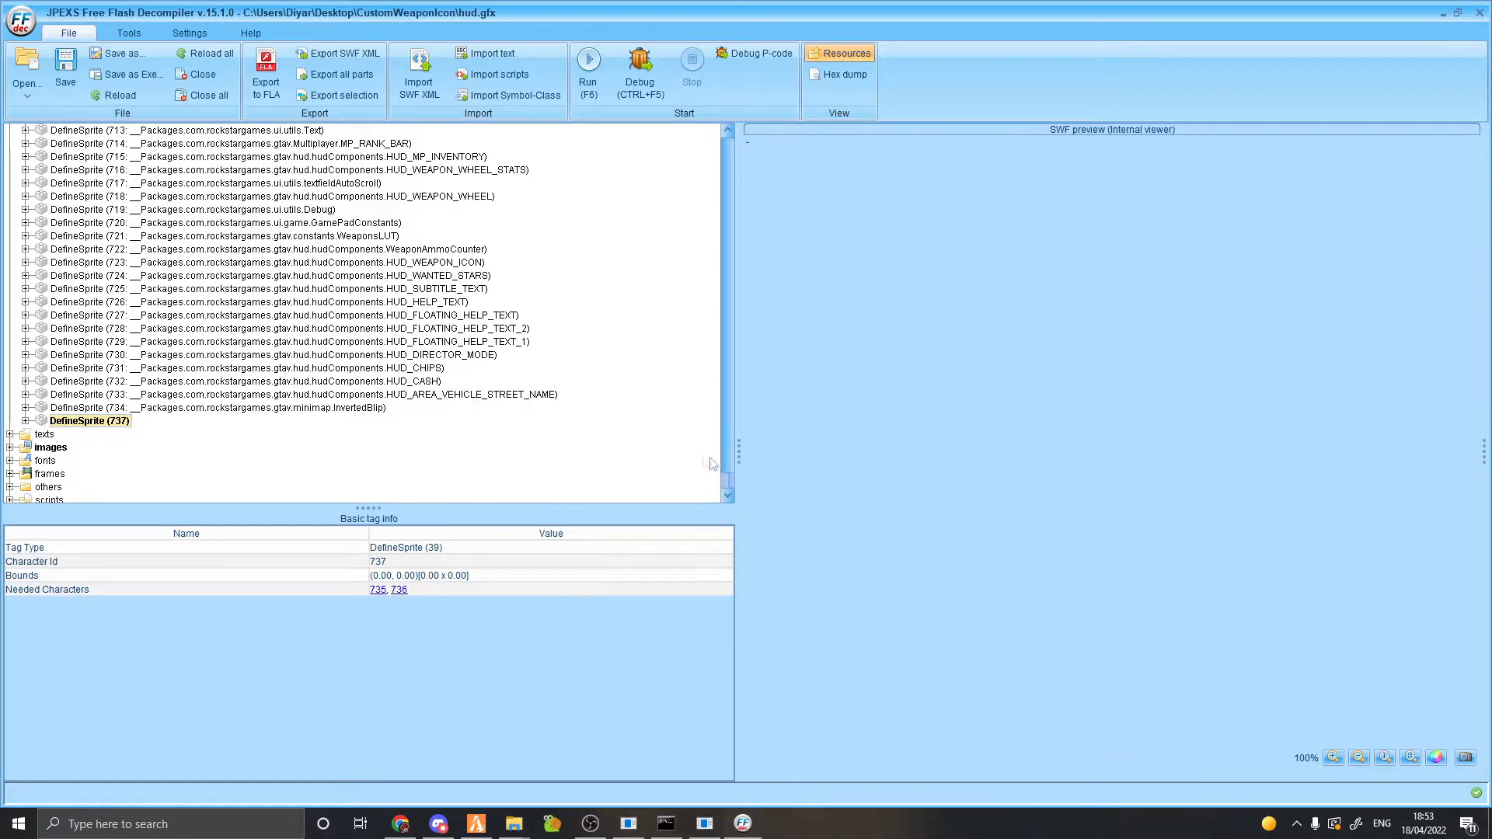
left_click_drag(728, 478, 715, 408)
scroll(283, 366, "up", 10)
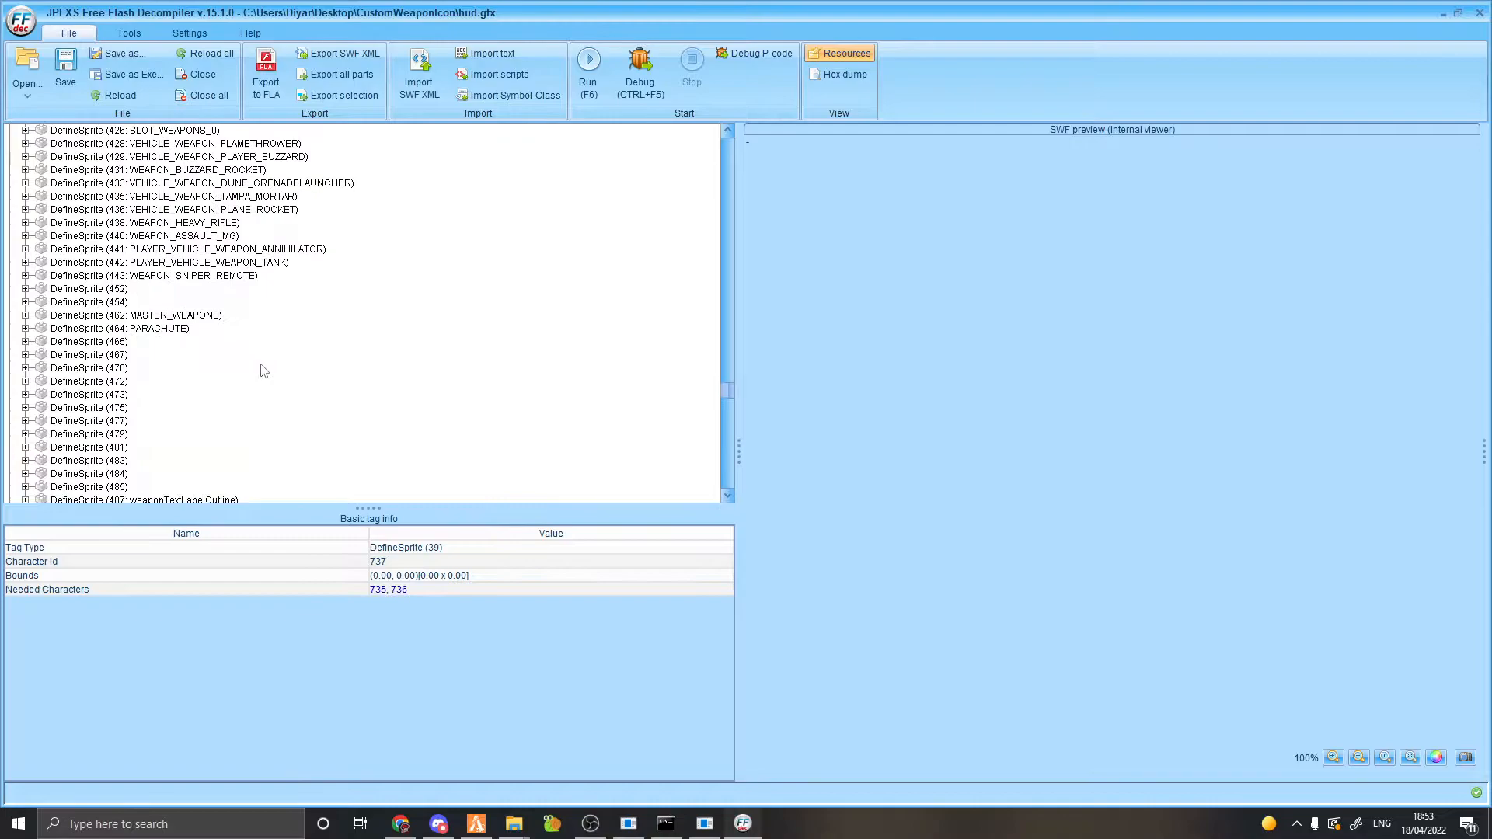
scroll(293, 338, "up", 8)
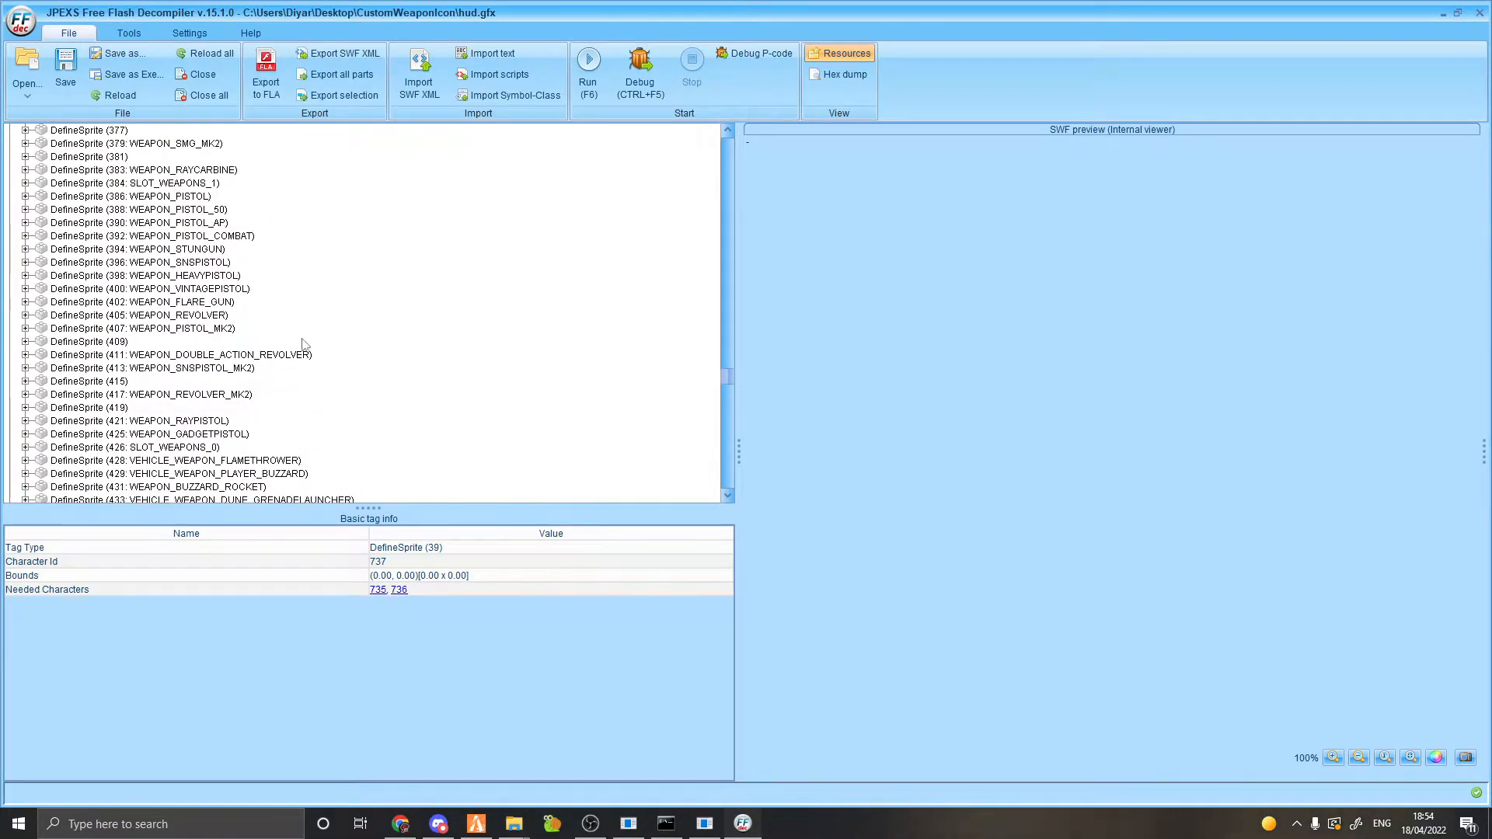
scroll(307, 361, "up", 4)
scroll(311, 405, "up", 1)
scroll(207, 287, "down", 3)
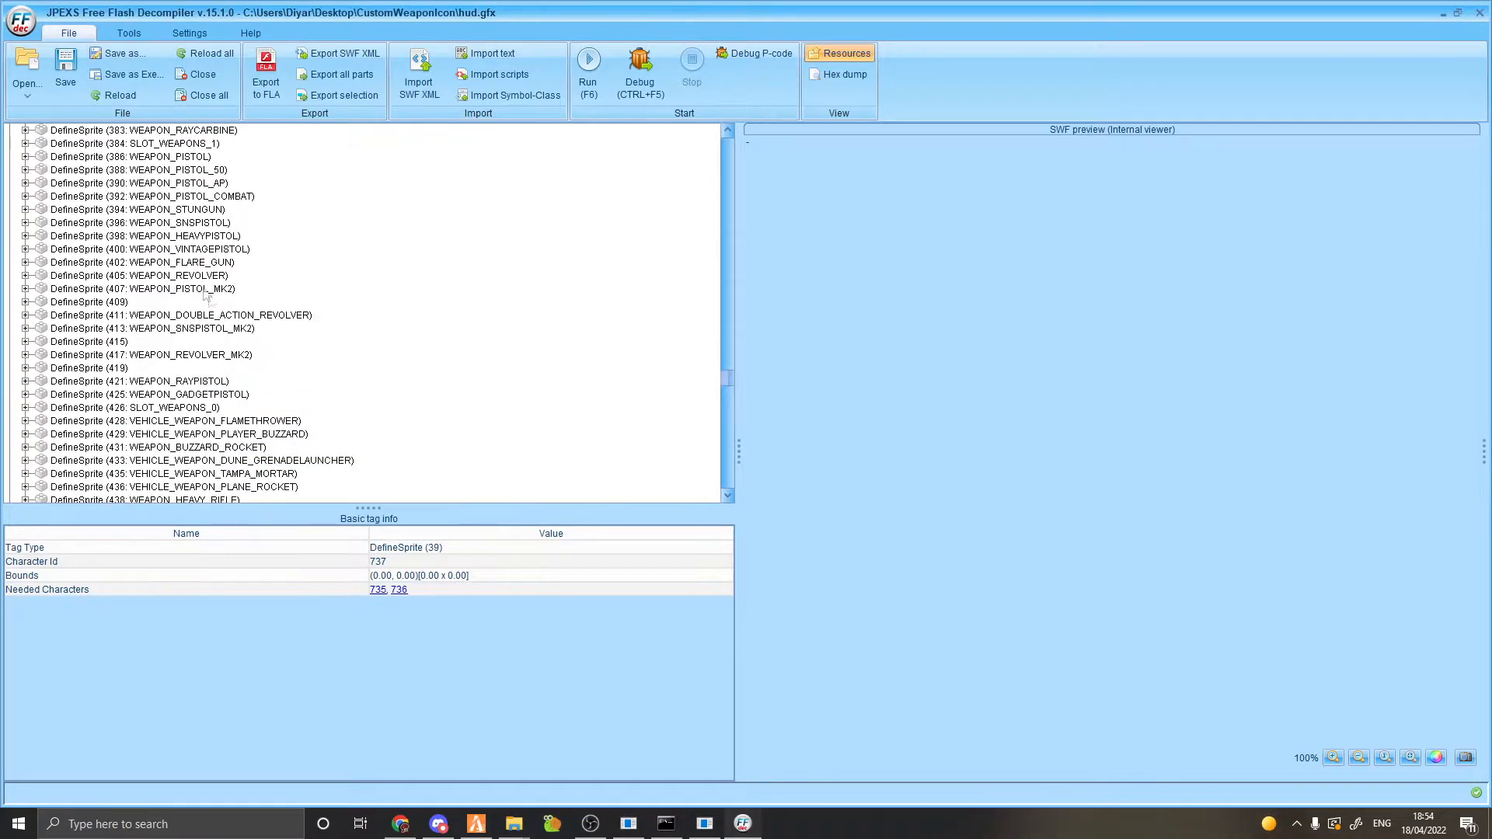
scroll(210, 420, "up", 2)
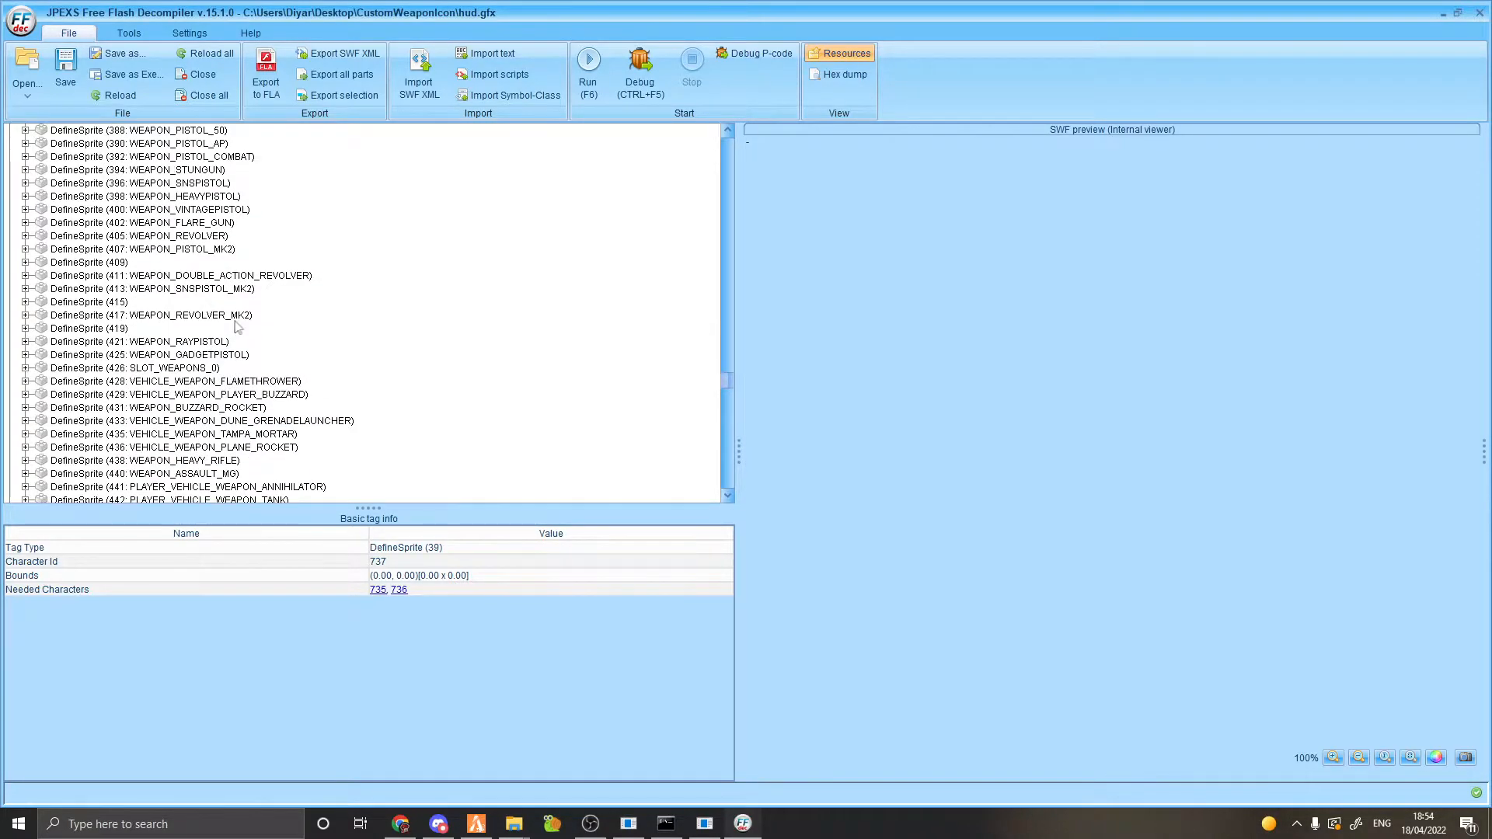
scroll(209, 413, "down", 1)
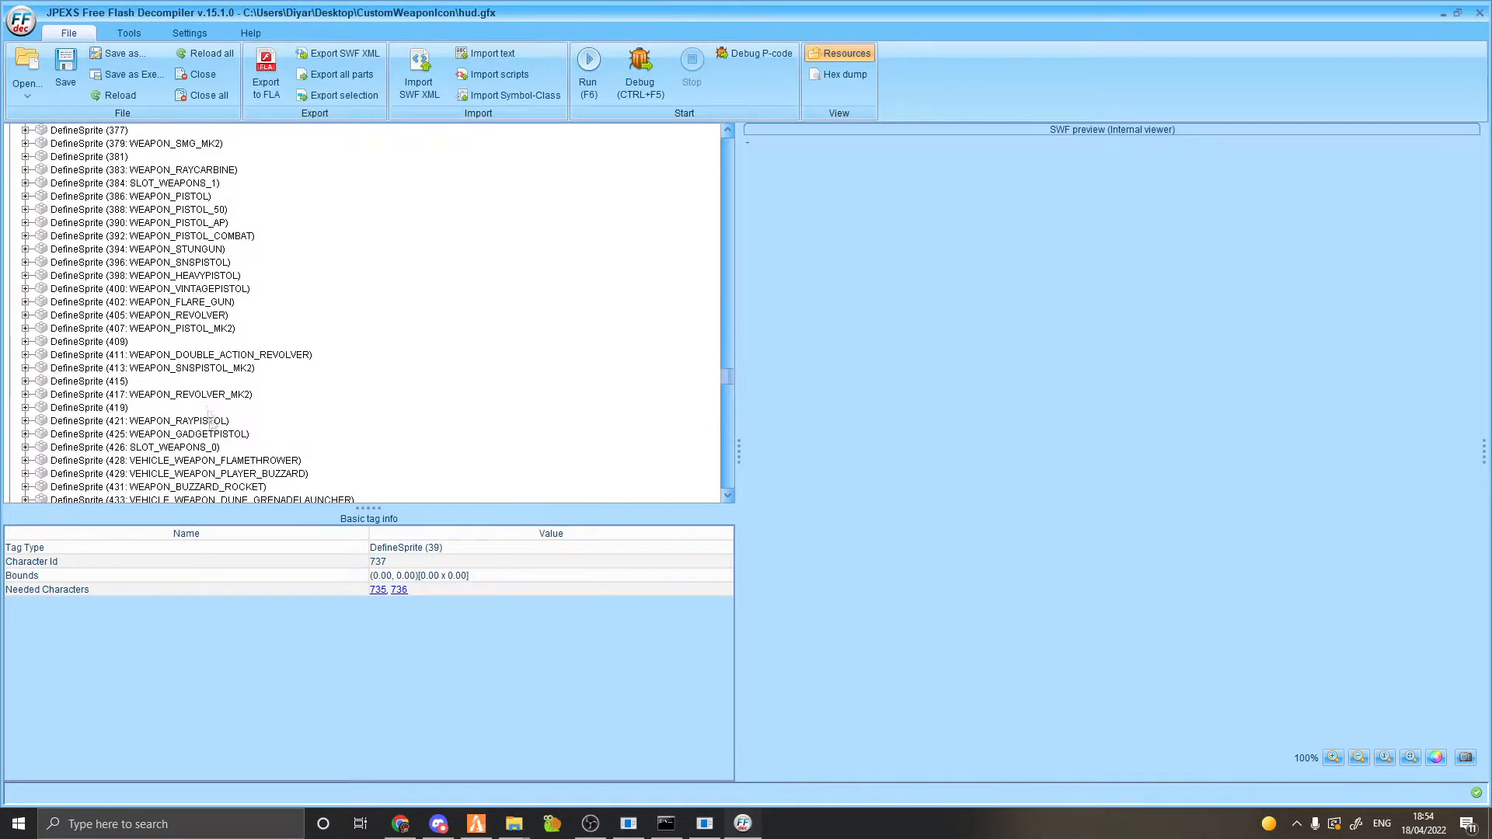
left_click(208, 448)
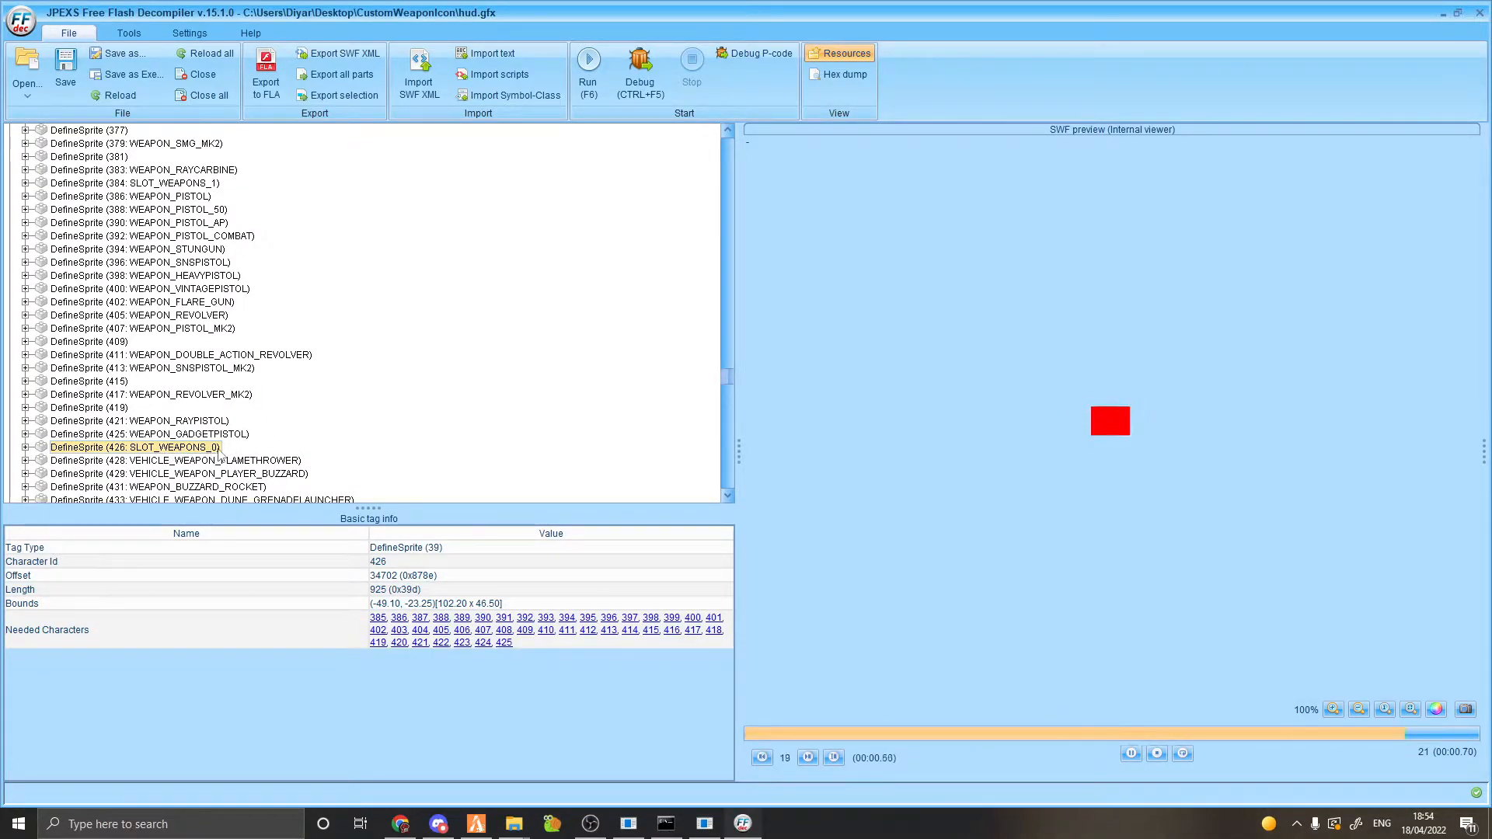
scroll(230, 382, "down", 2)
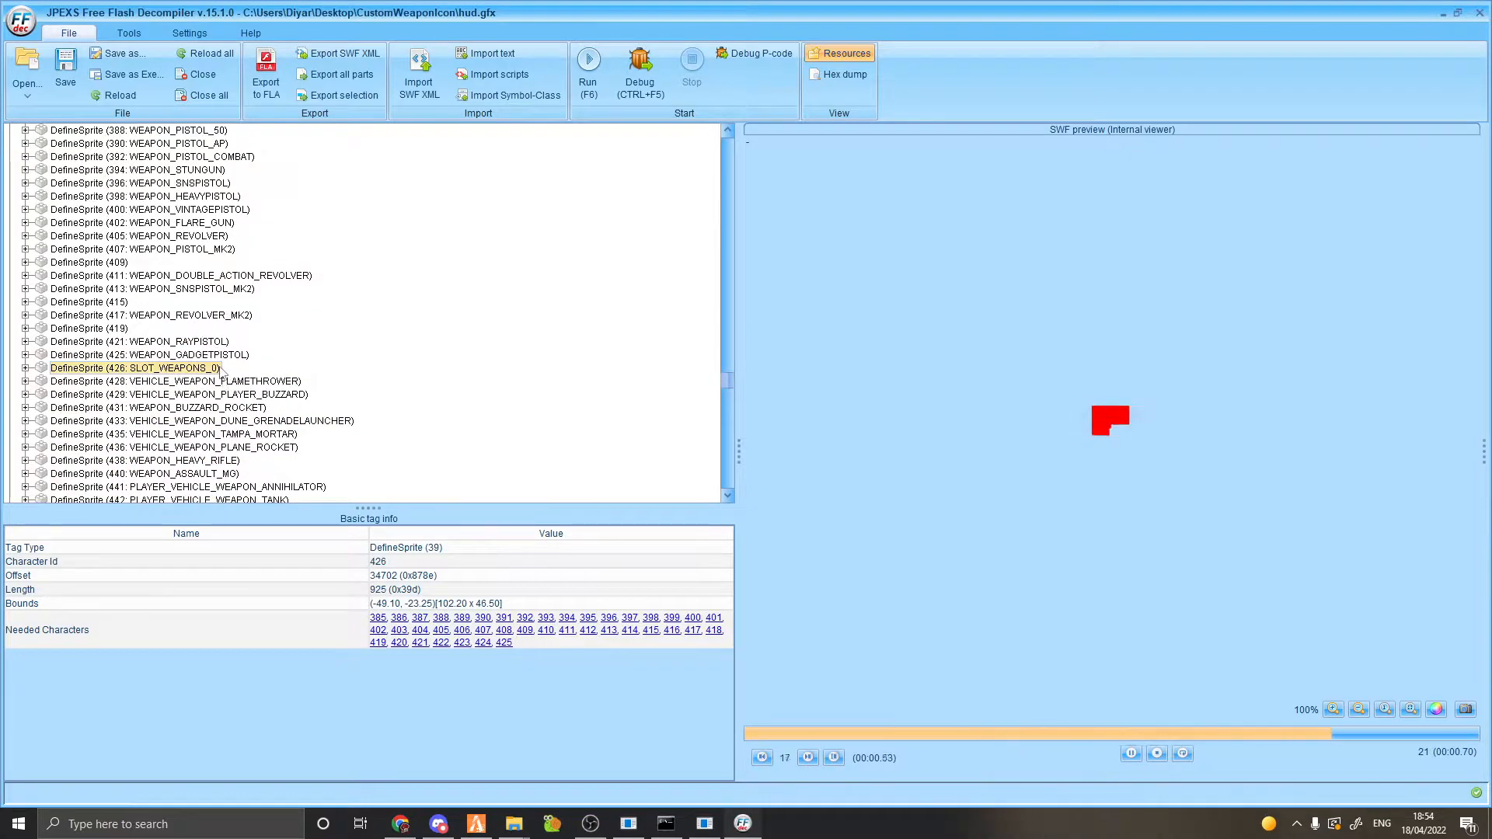
left_click(26, 368)
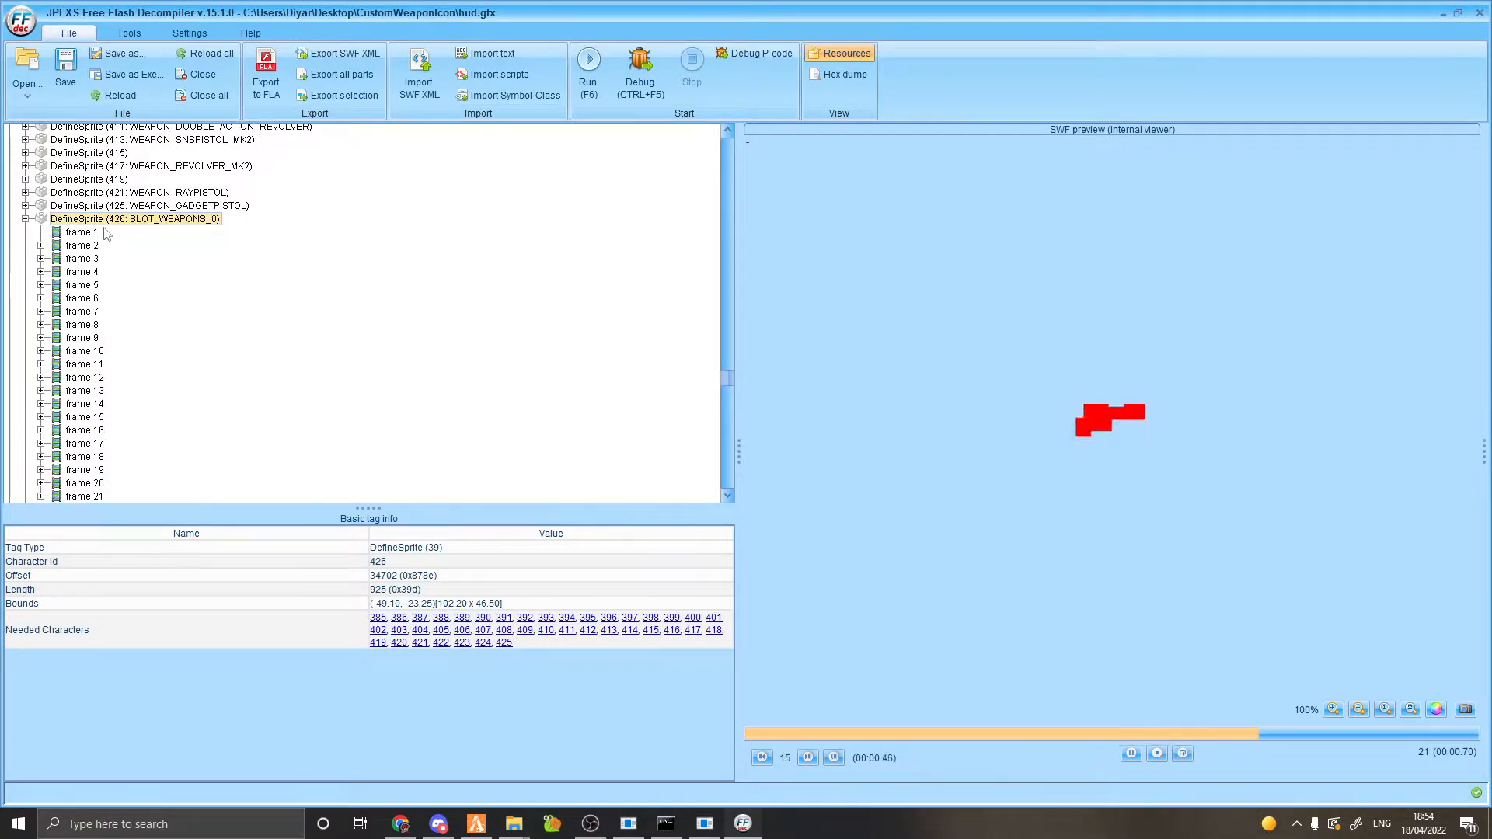
Add a RemoveObject2 tag in new frame 22 of SLOT_WEAPONS_0 with depth 1, and save.
scroll(113, 252, "up", 3)
scroll(121, 268, "down", 4)
right_click(87, 185)
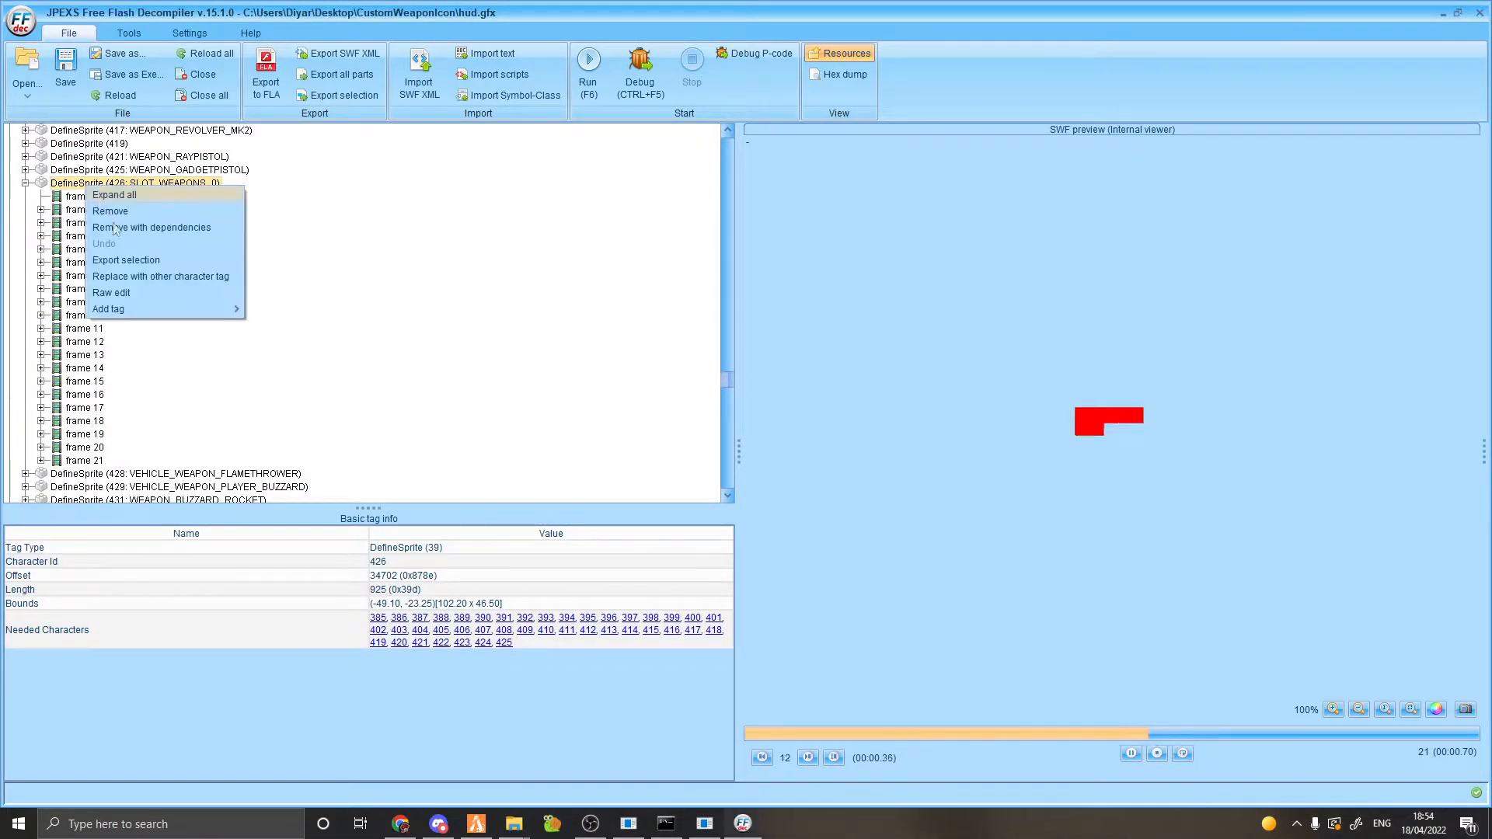
mouse_move(134, 310)
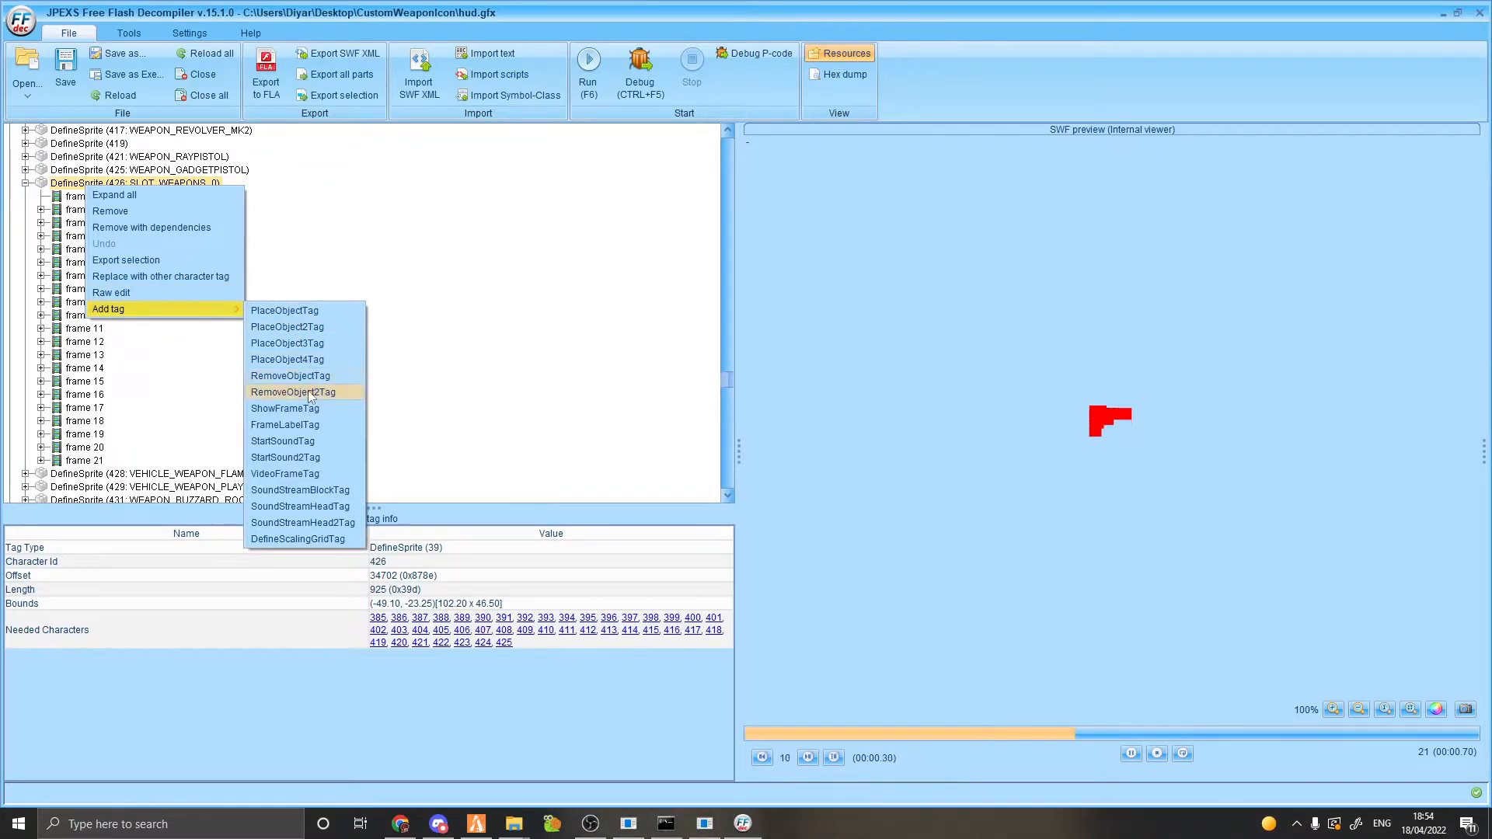
left_click(303, 409)
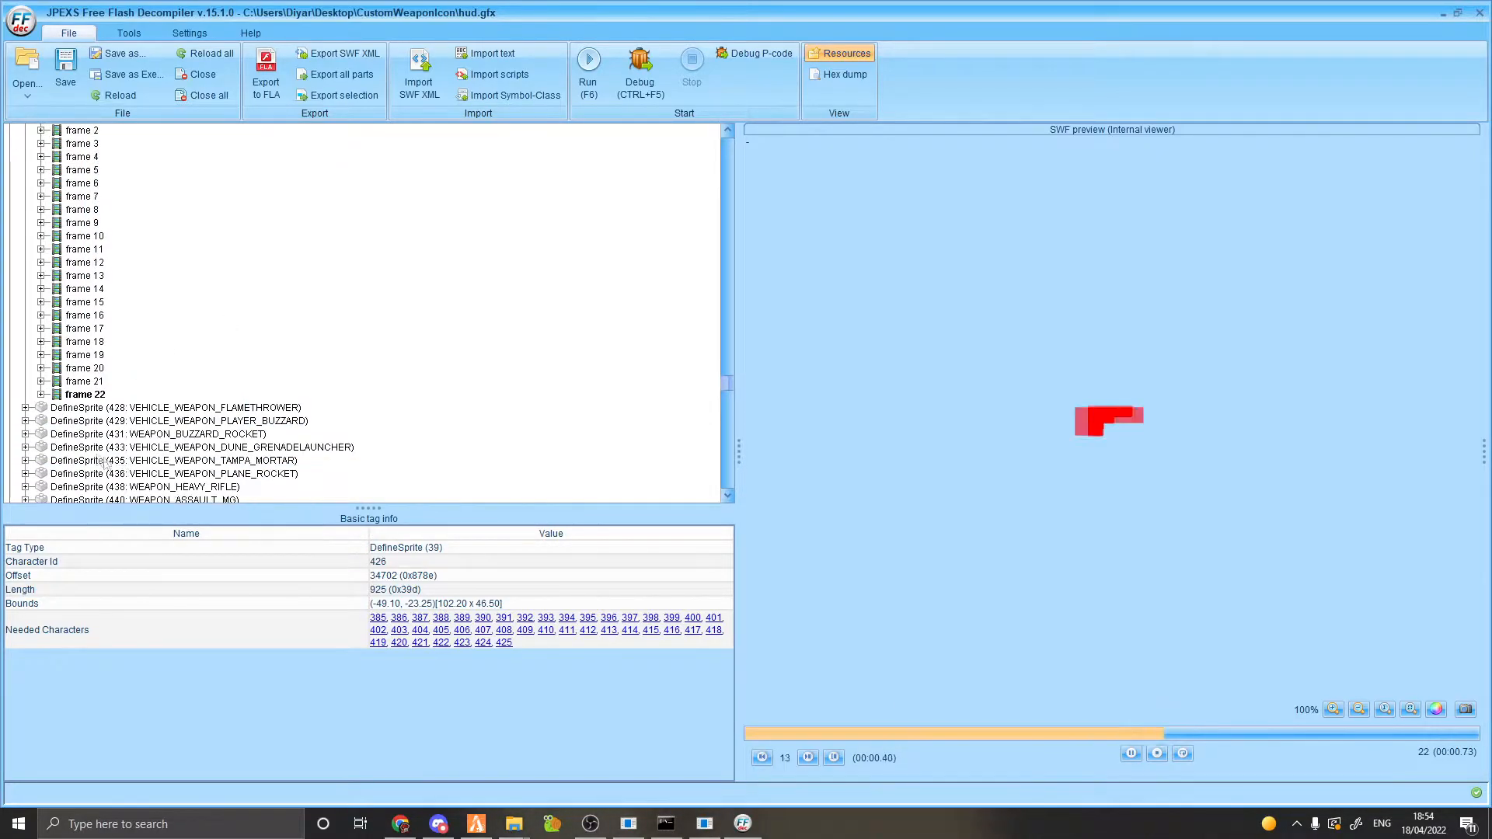
left_click(41, 394)
left_click(91, 408)
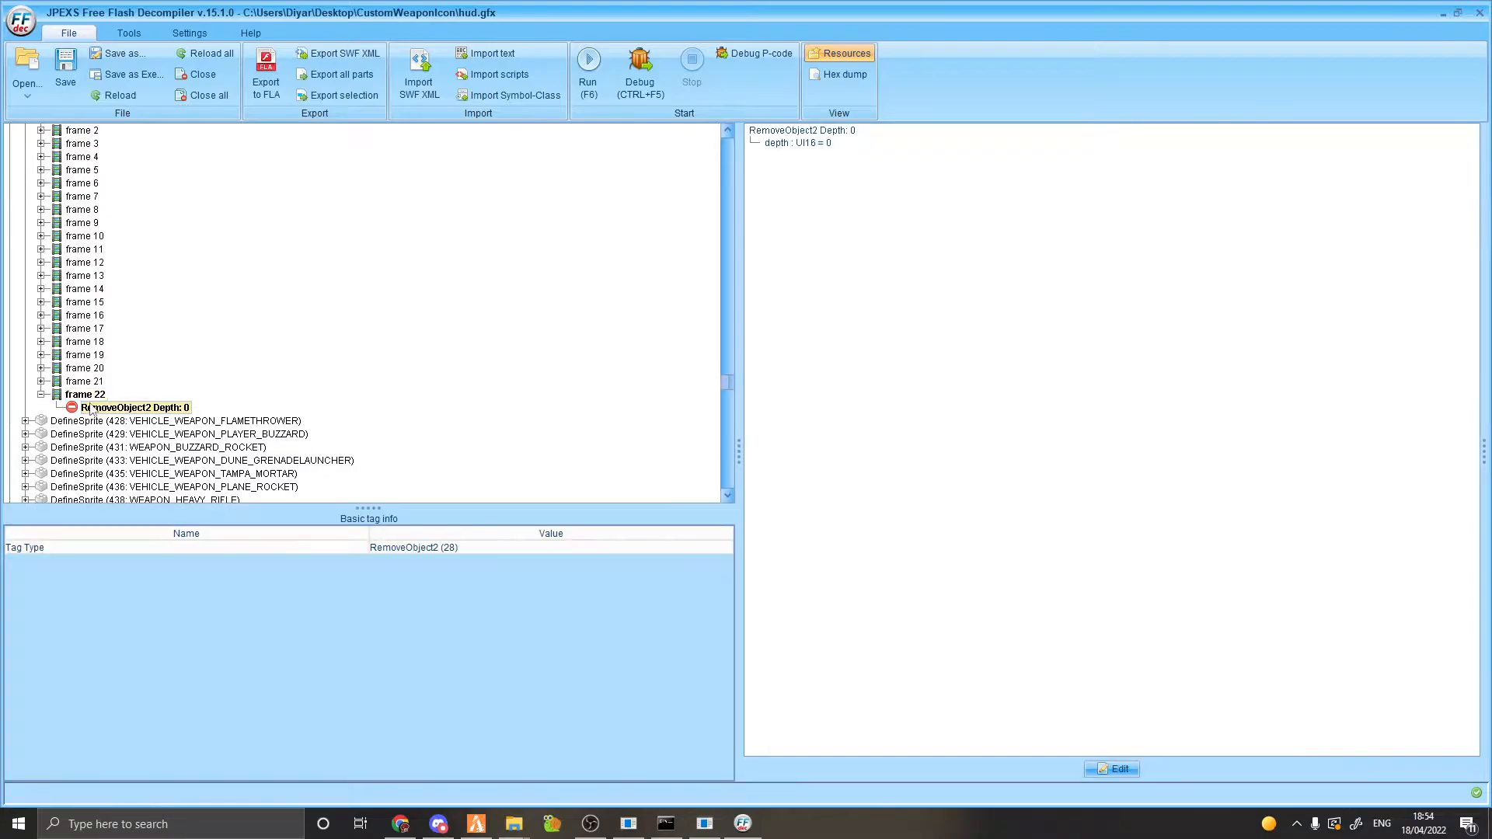
left_click(1113, 769)
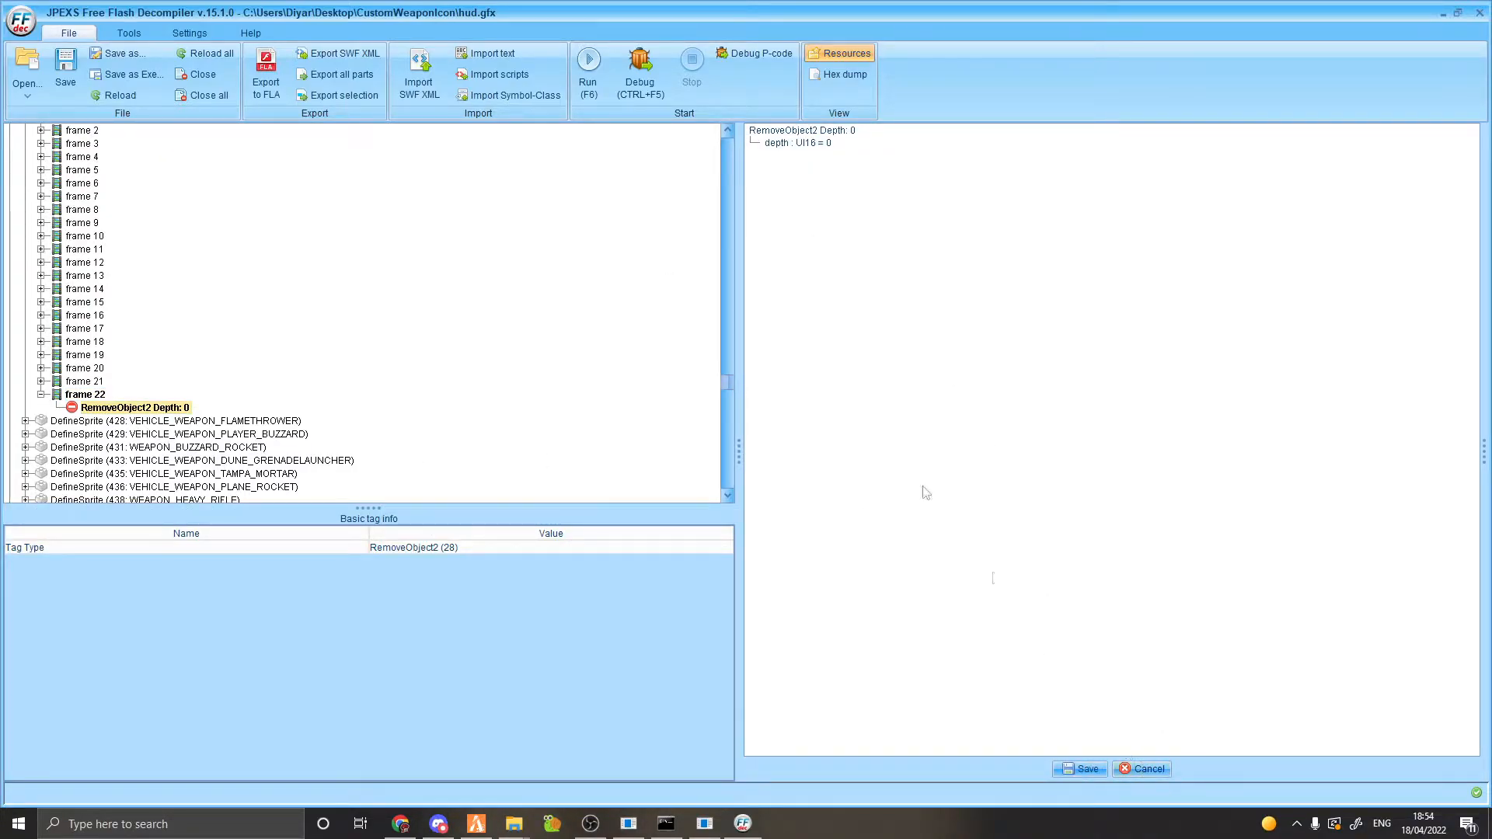
left_click(838, 144)
type("1")
left_click(1081, 769)
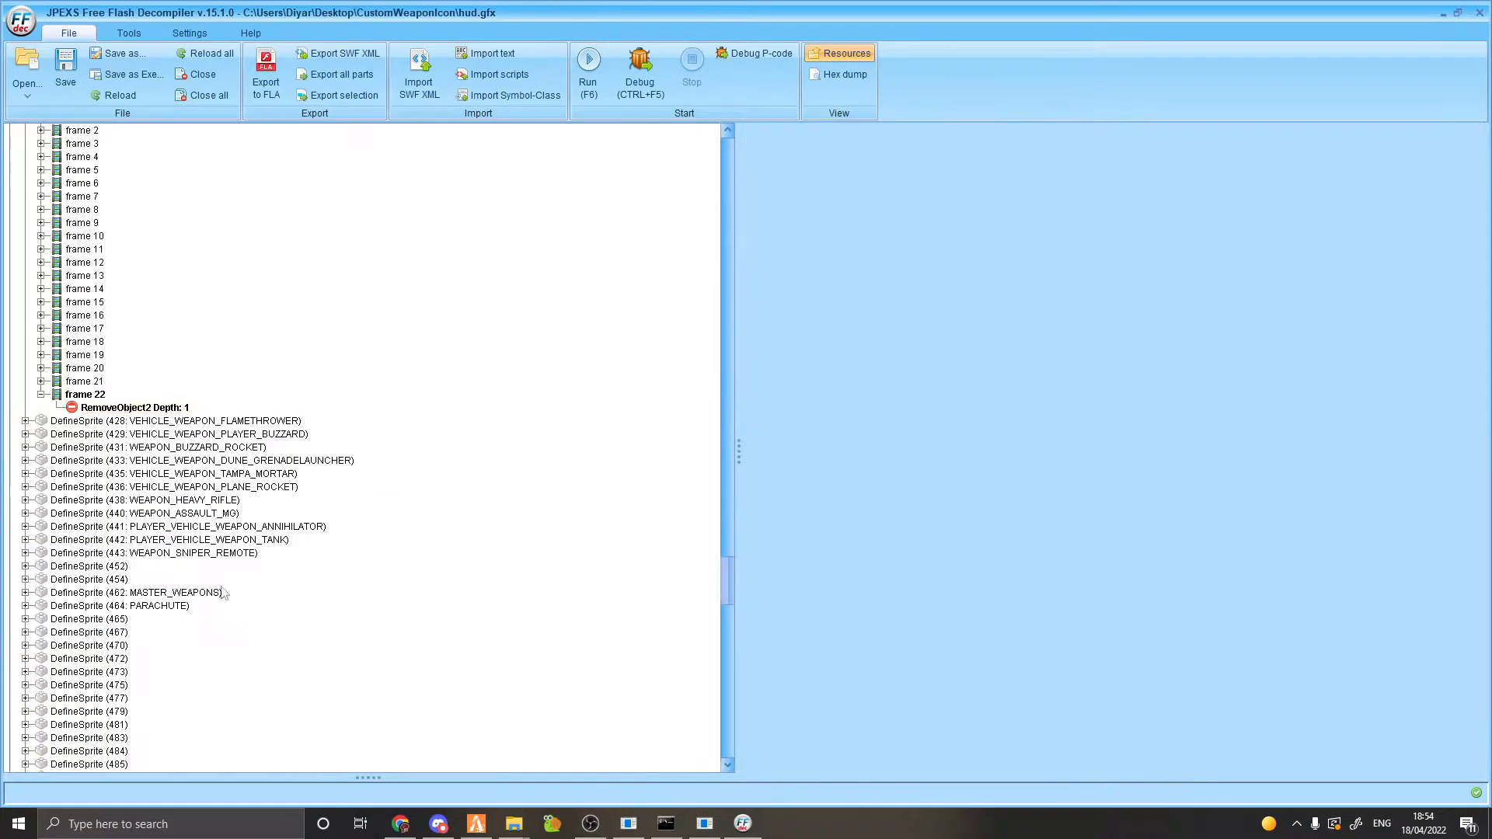
Add a FrameLabel tag to frame 22 and make its name editable.
right_click(98, 396)
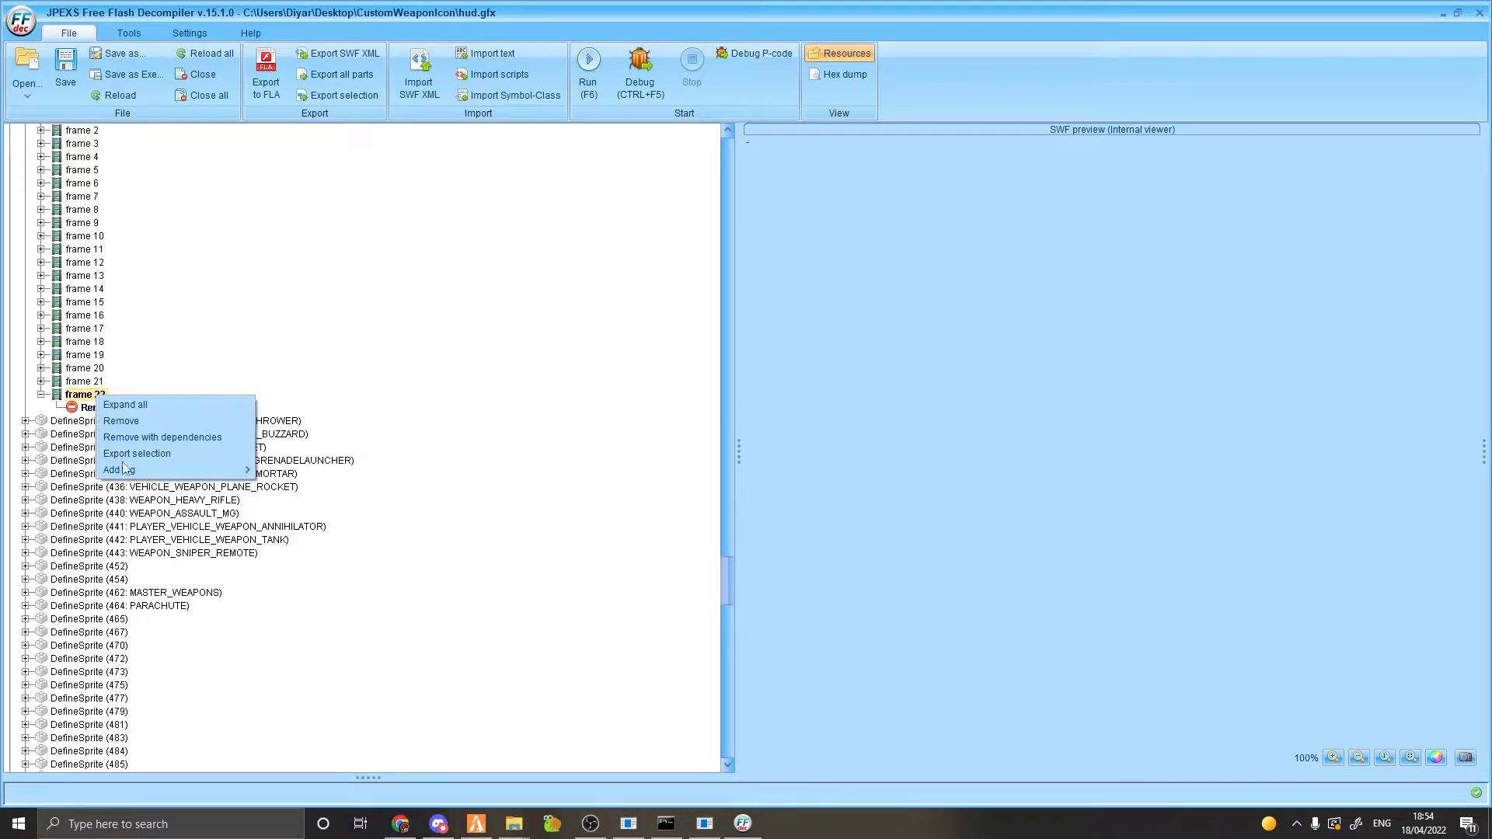
mouse_move(125, 469)
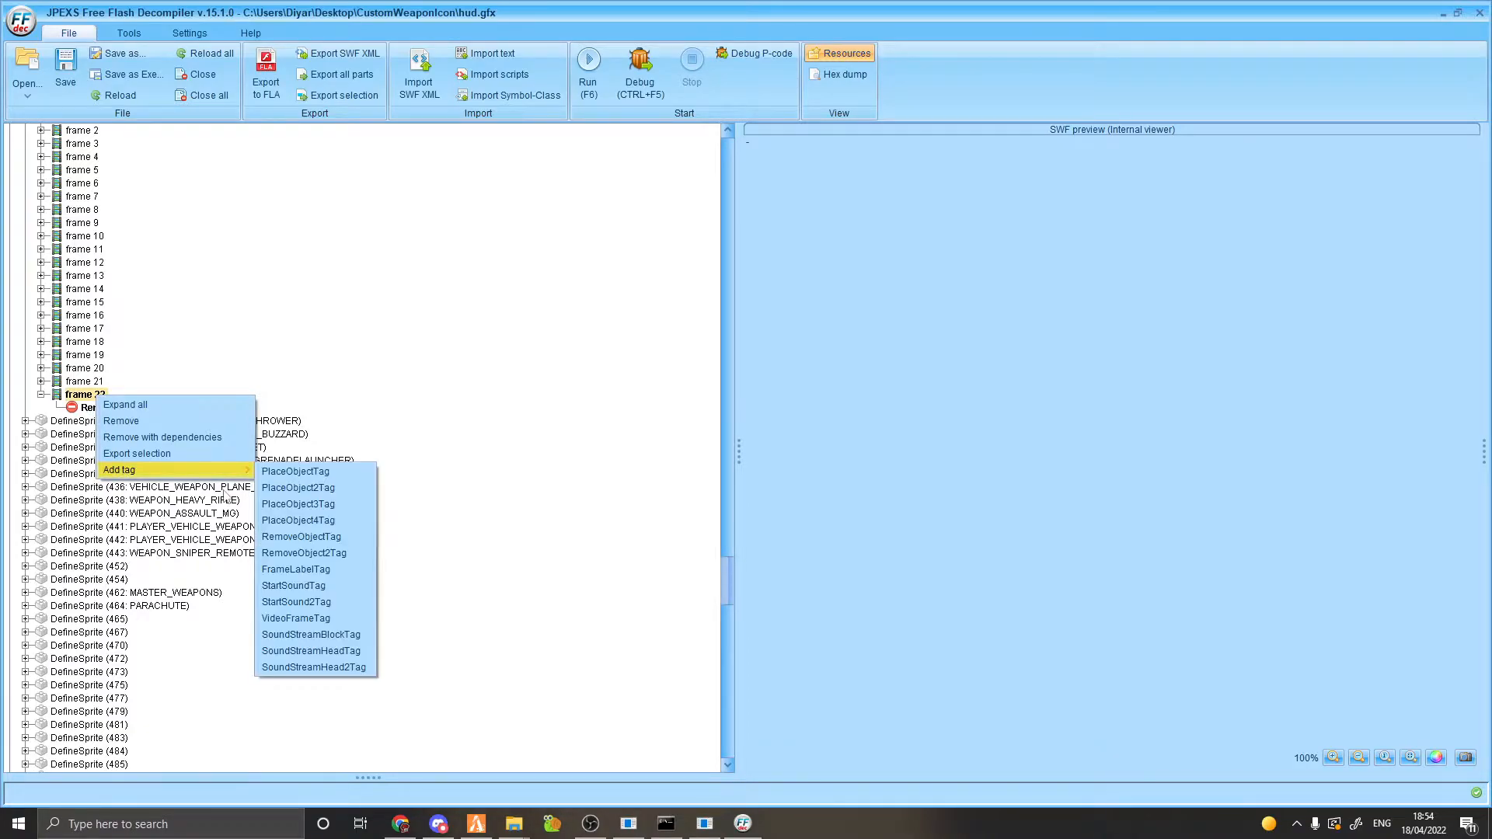
left_click(312, 567)
left_click(129, 421)
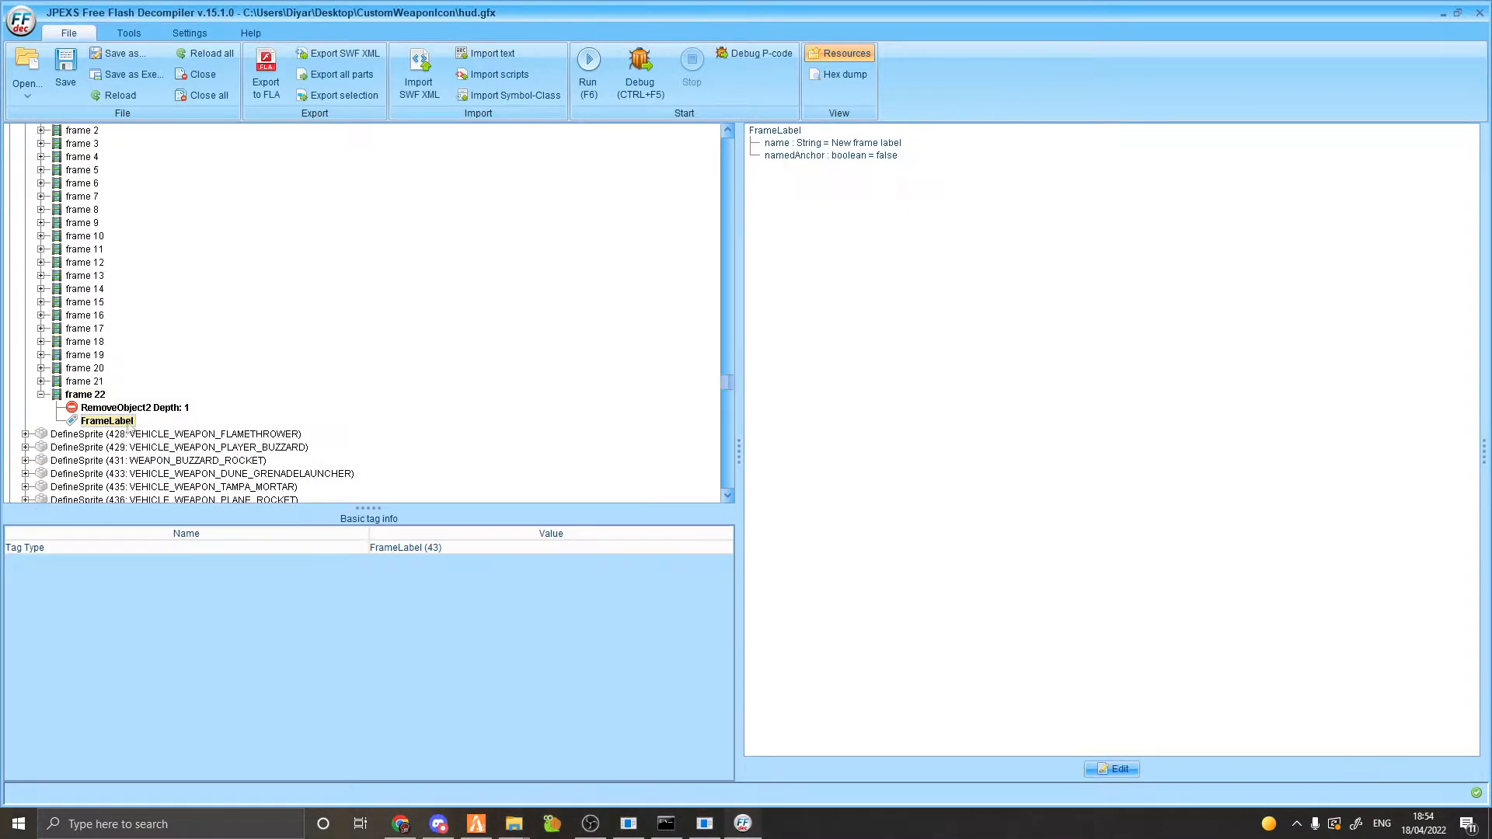
left_click(859, 145)
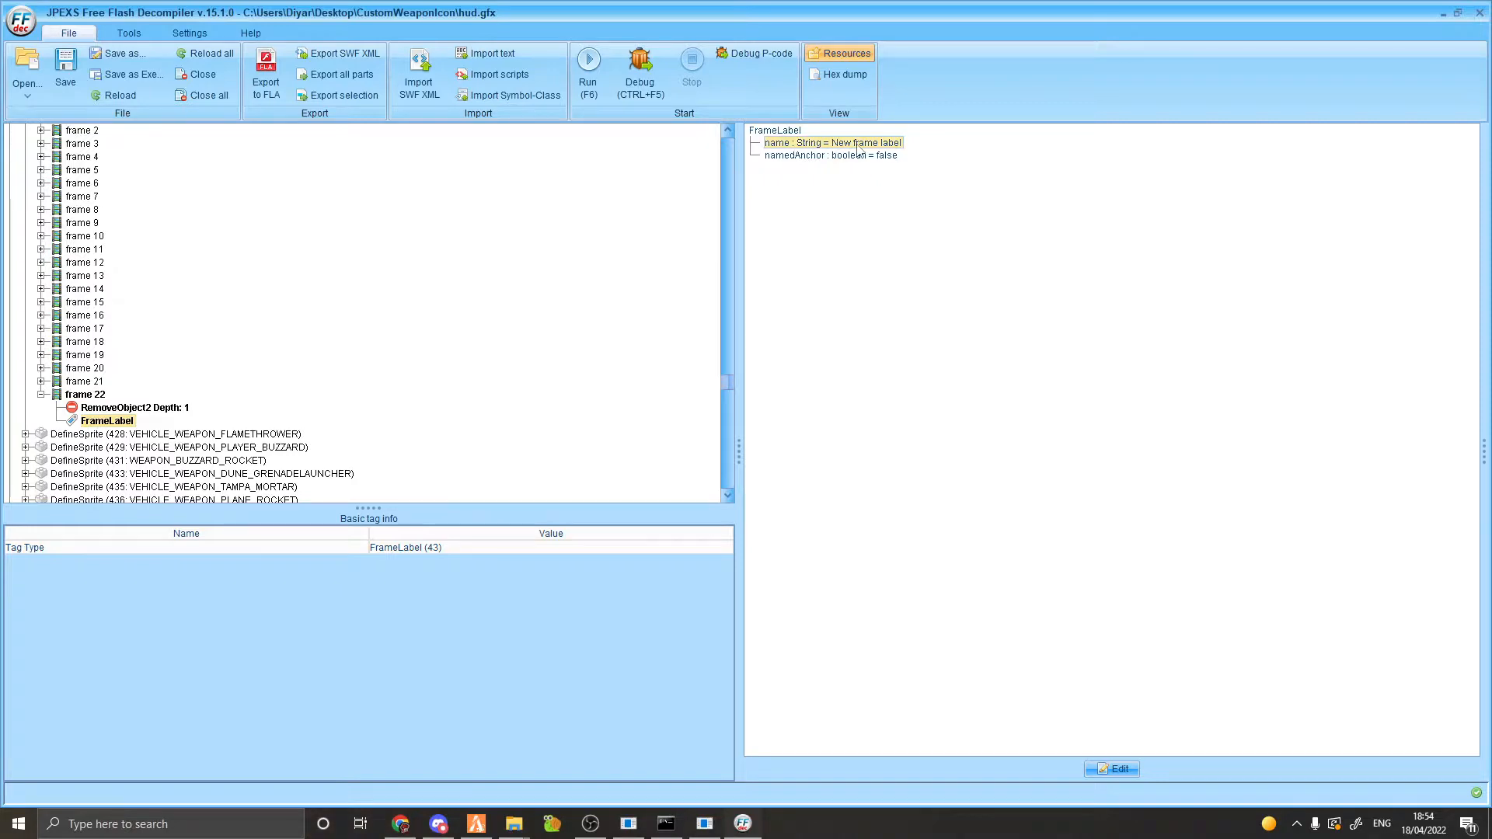
left_click(1119, 768)
left_click(868, 143)
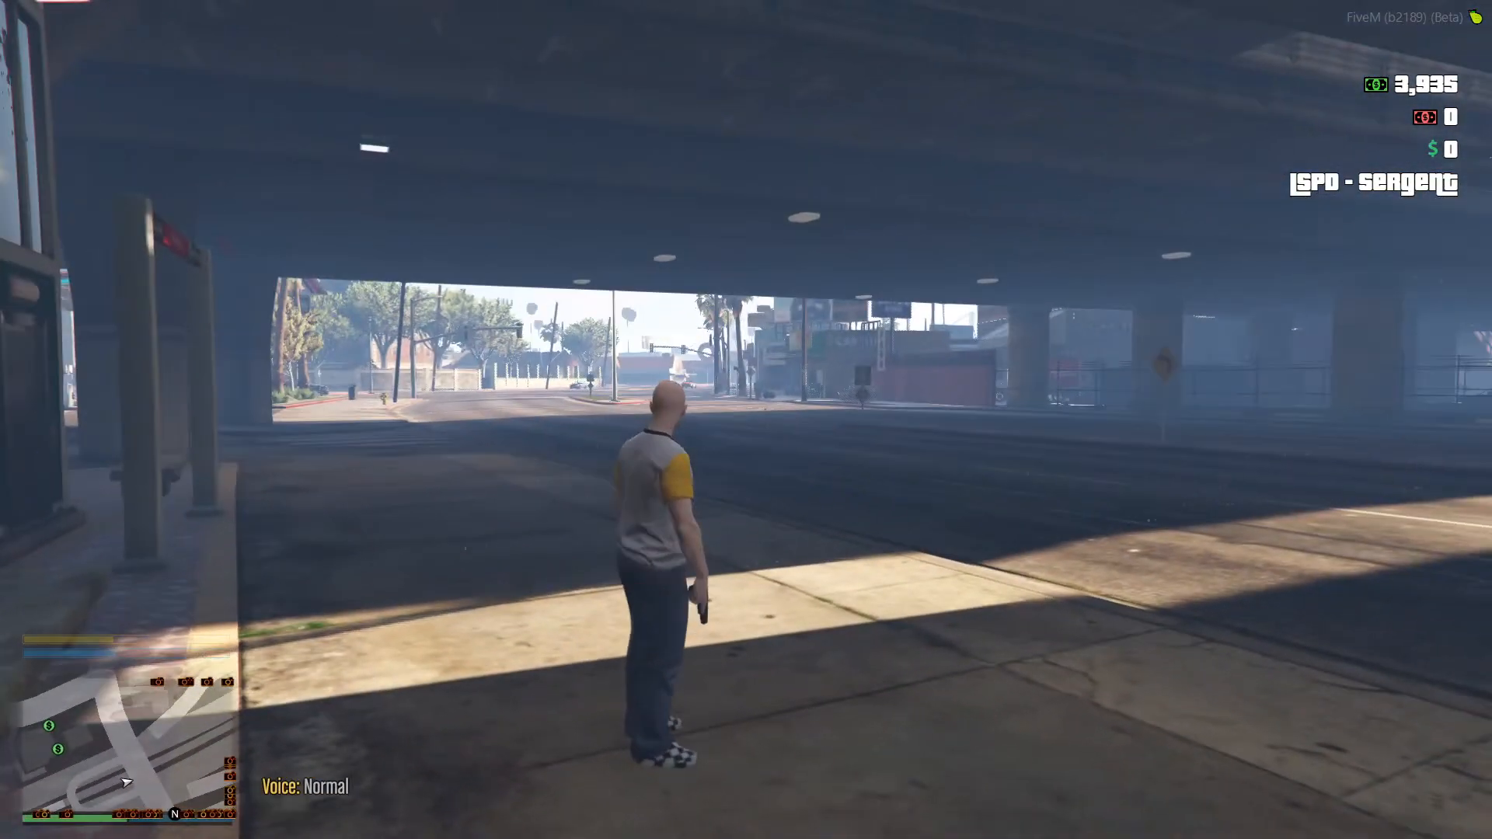
Run /start HashGrabber and /hash in FiveM chat, then read hash -836054692 in the F8 console.
type("t/has")
key("BackSpace")
key("BackSpace")
key("BackSpace")
type("start Hashg")
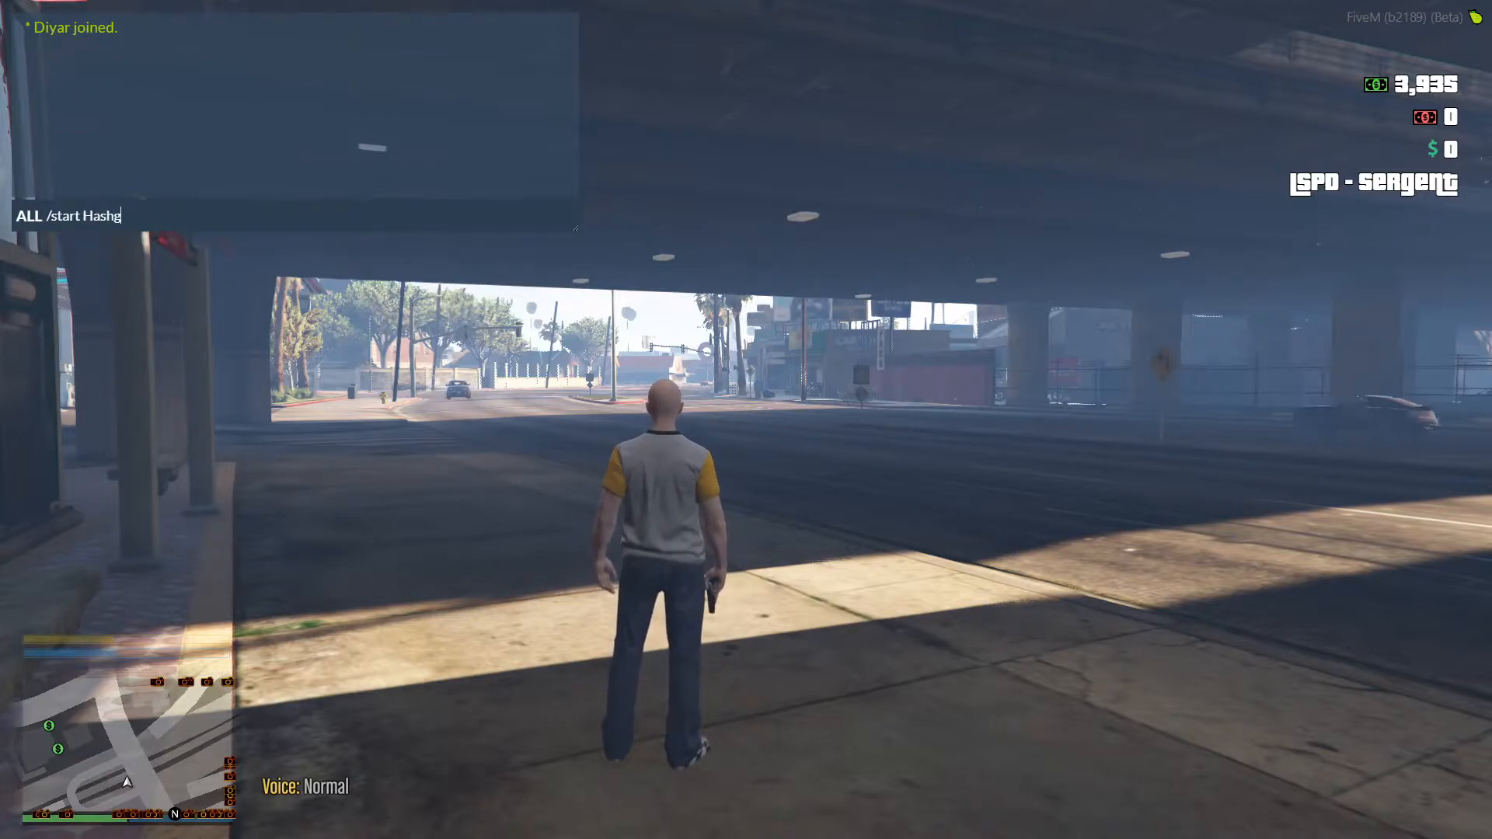
type("rabber")
key("Return")
type("t/hash")
key("Return")
key("s")
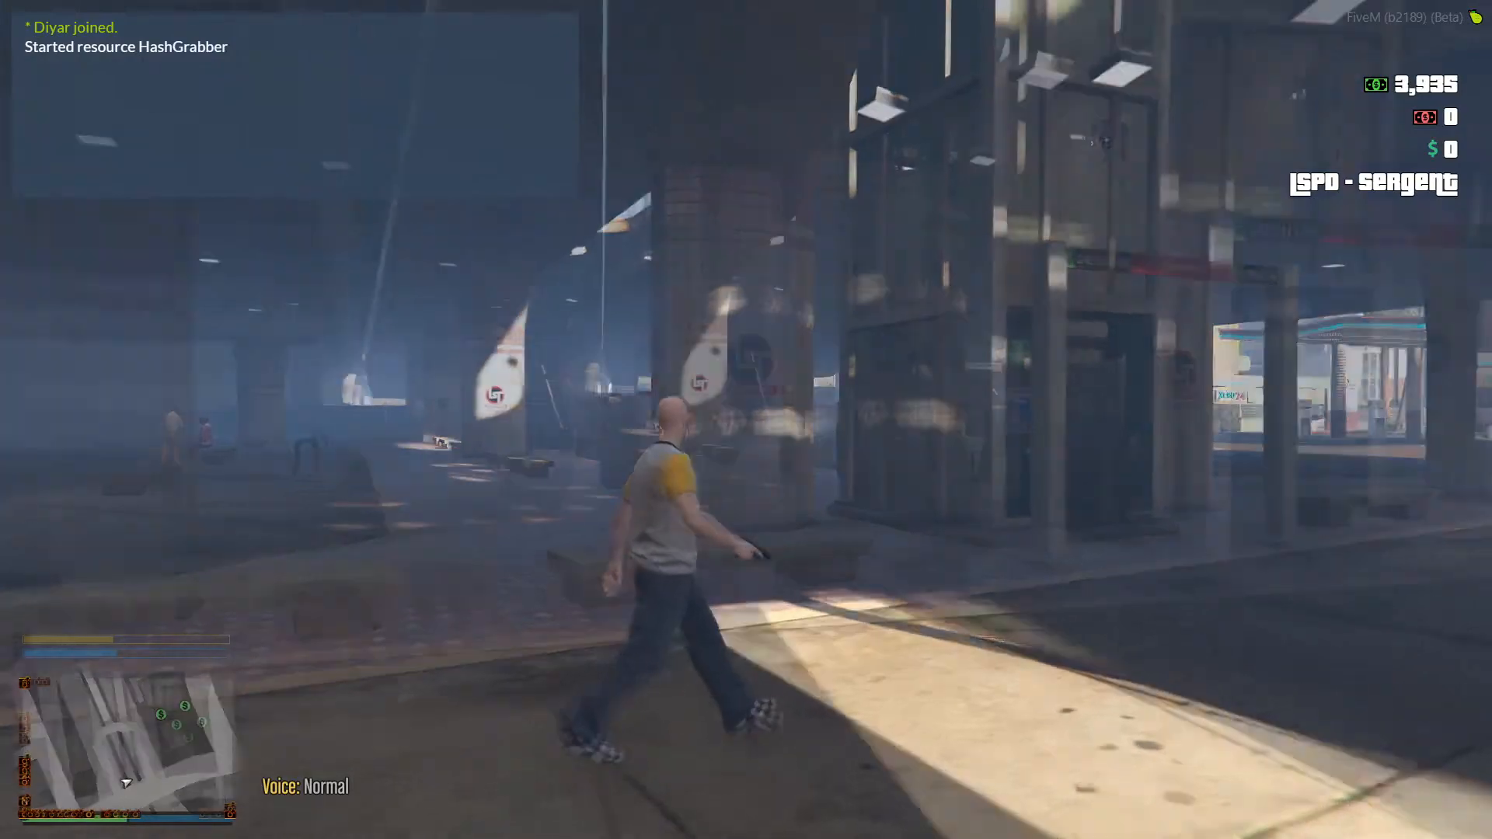
key("F8")
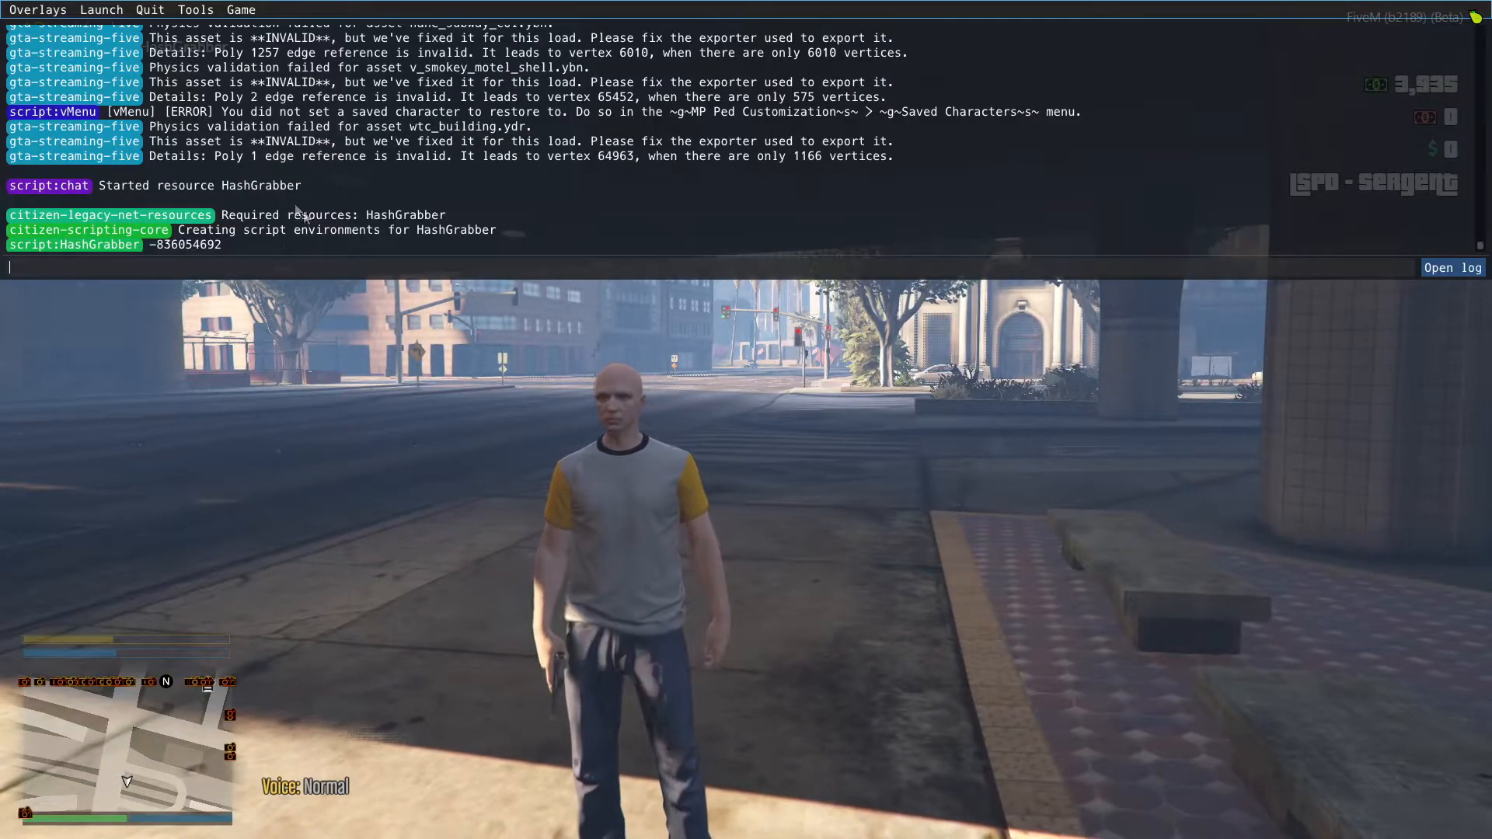
key("alt+Tab")
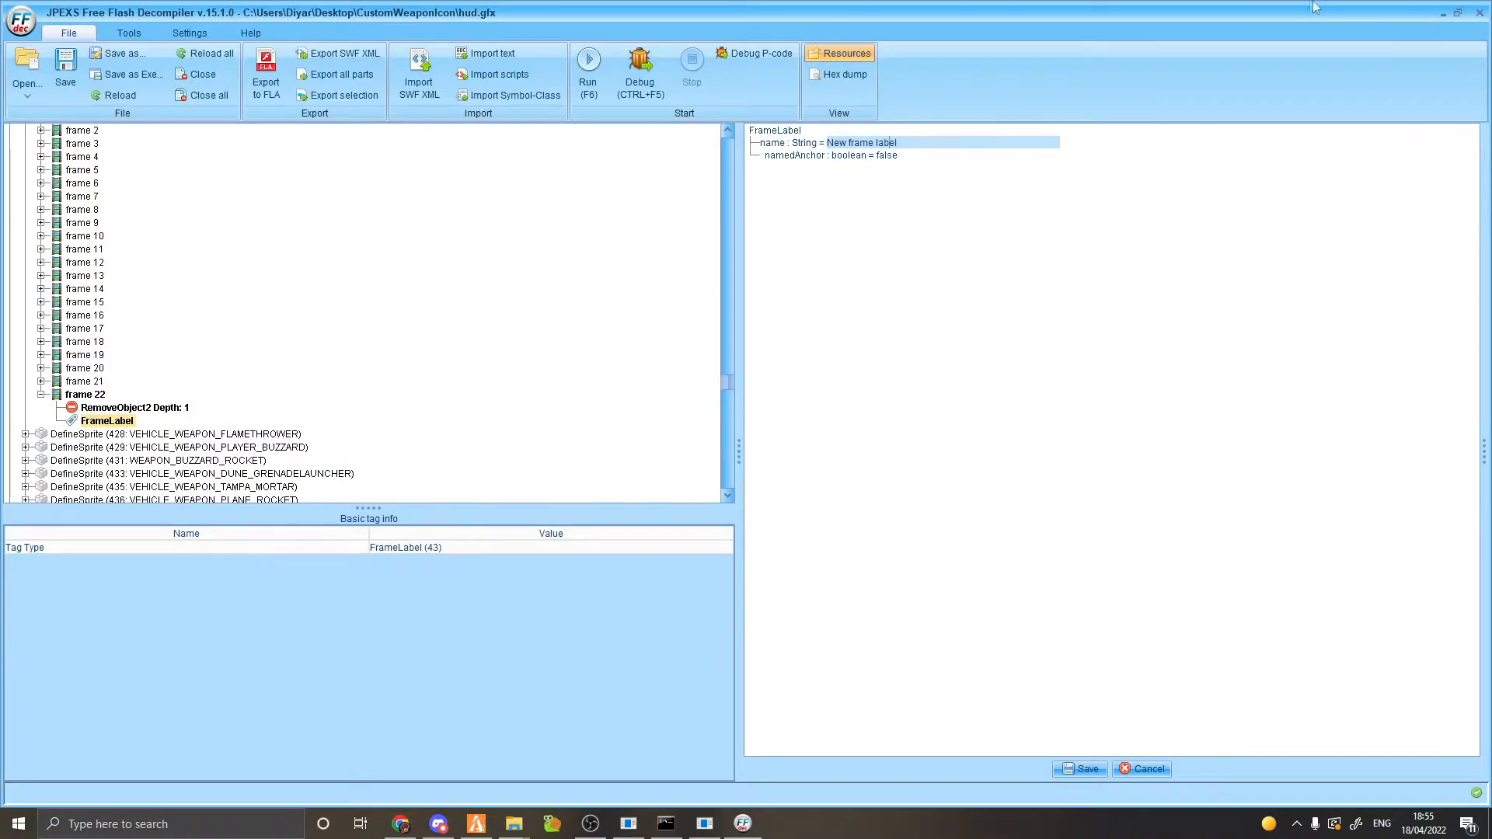
With the decompiler resized beside the console, enter INT-836054692 as the label name, save, and re-maximize.
left_click(1458, 12)
left_click_drag(829, 154, 509, 391)
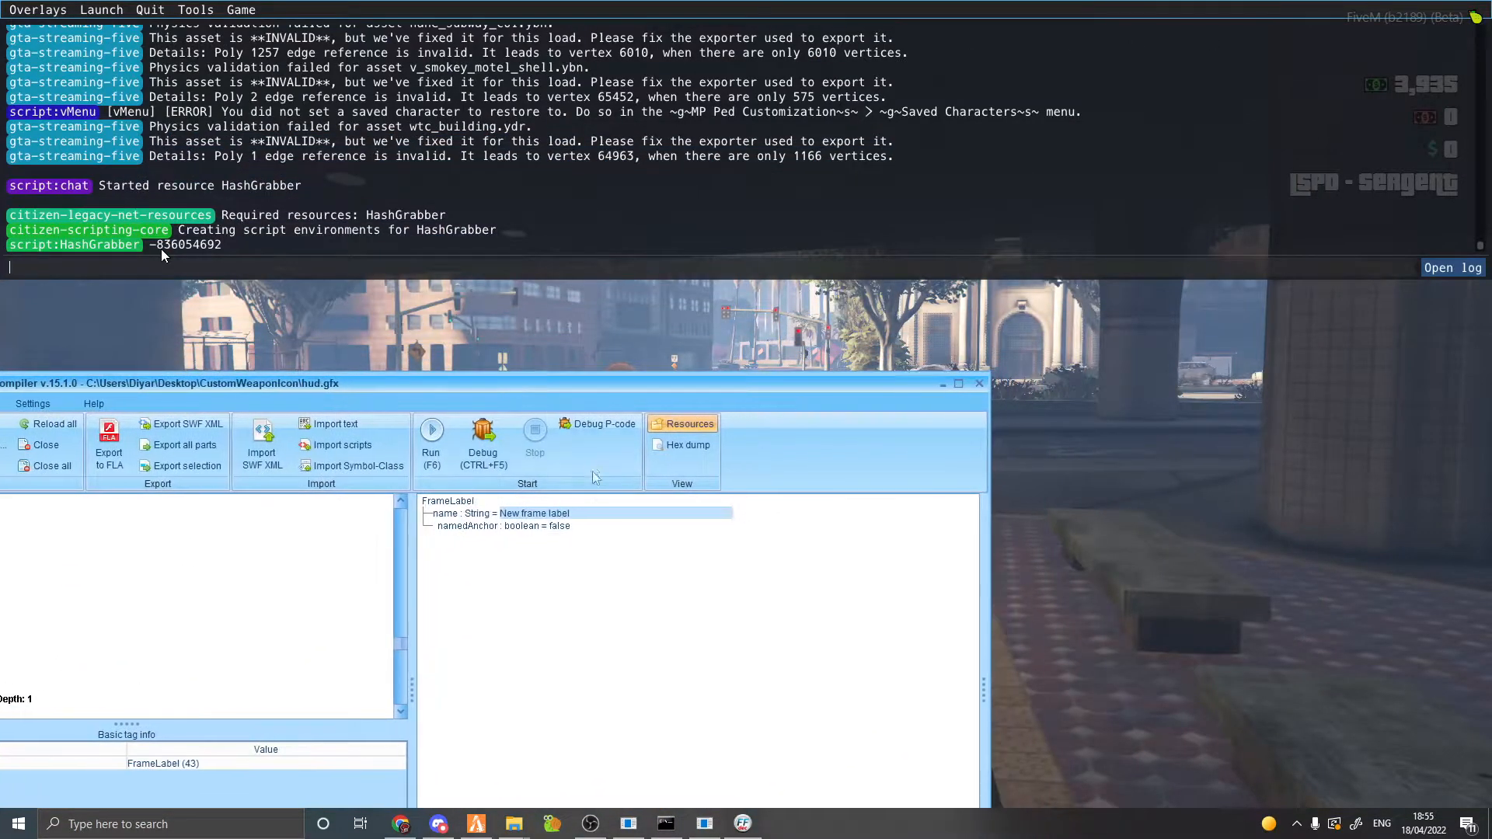
left_click_drag(687, 392, 760, 355)
type("INT")
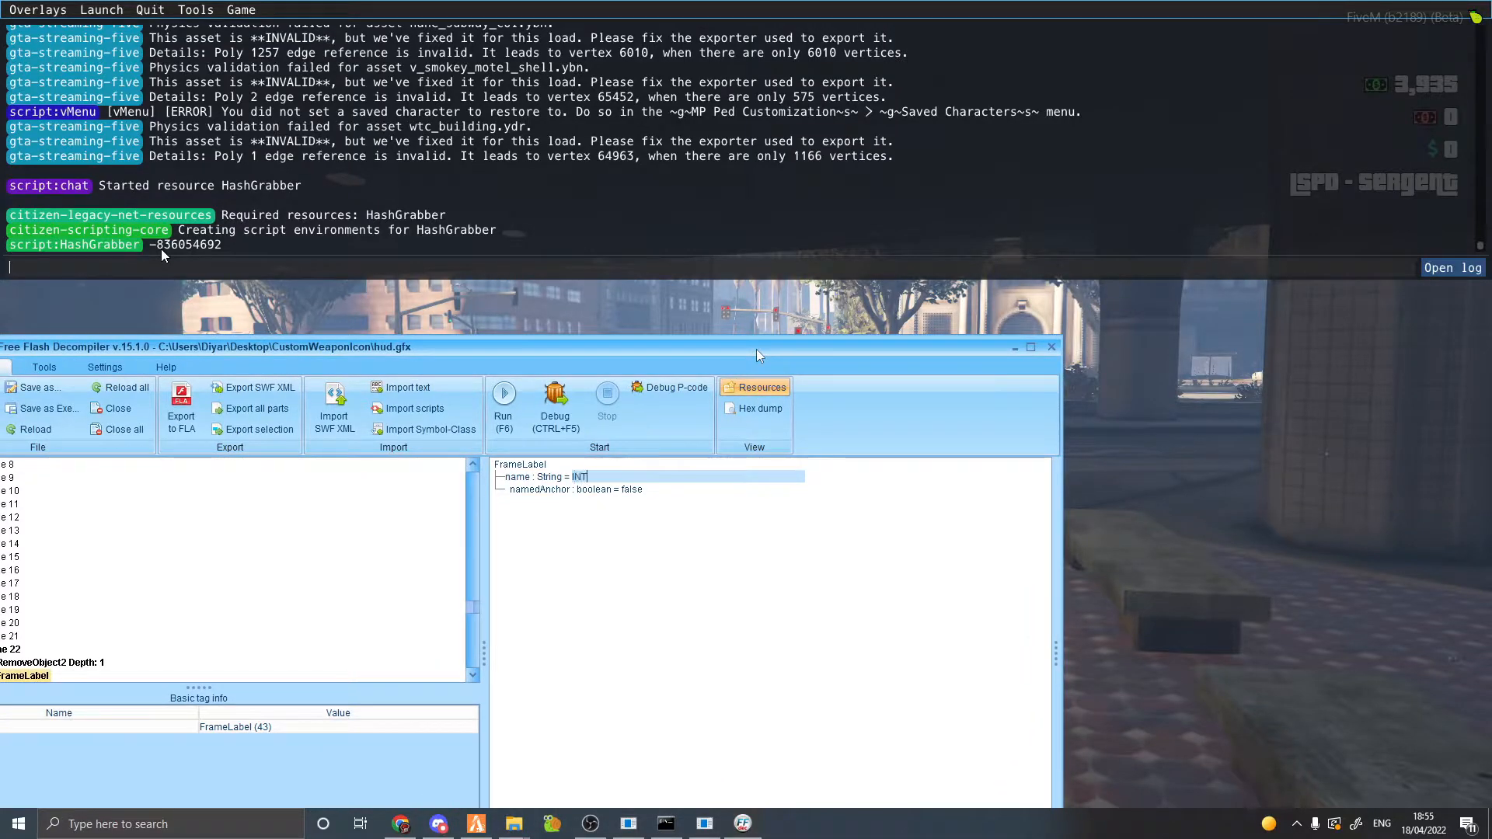
type("-836054692")
left_click_drag(759, 355, 986, 48)
left_click(969, 533)
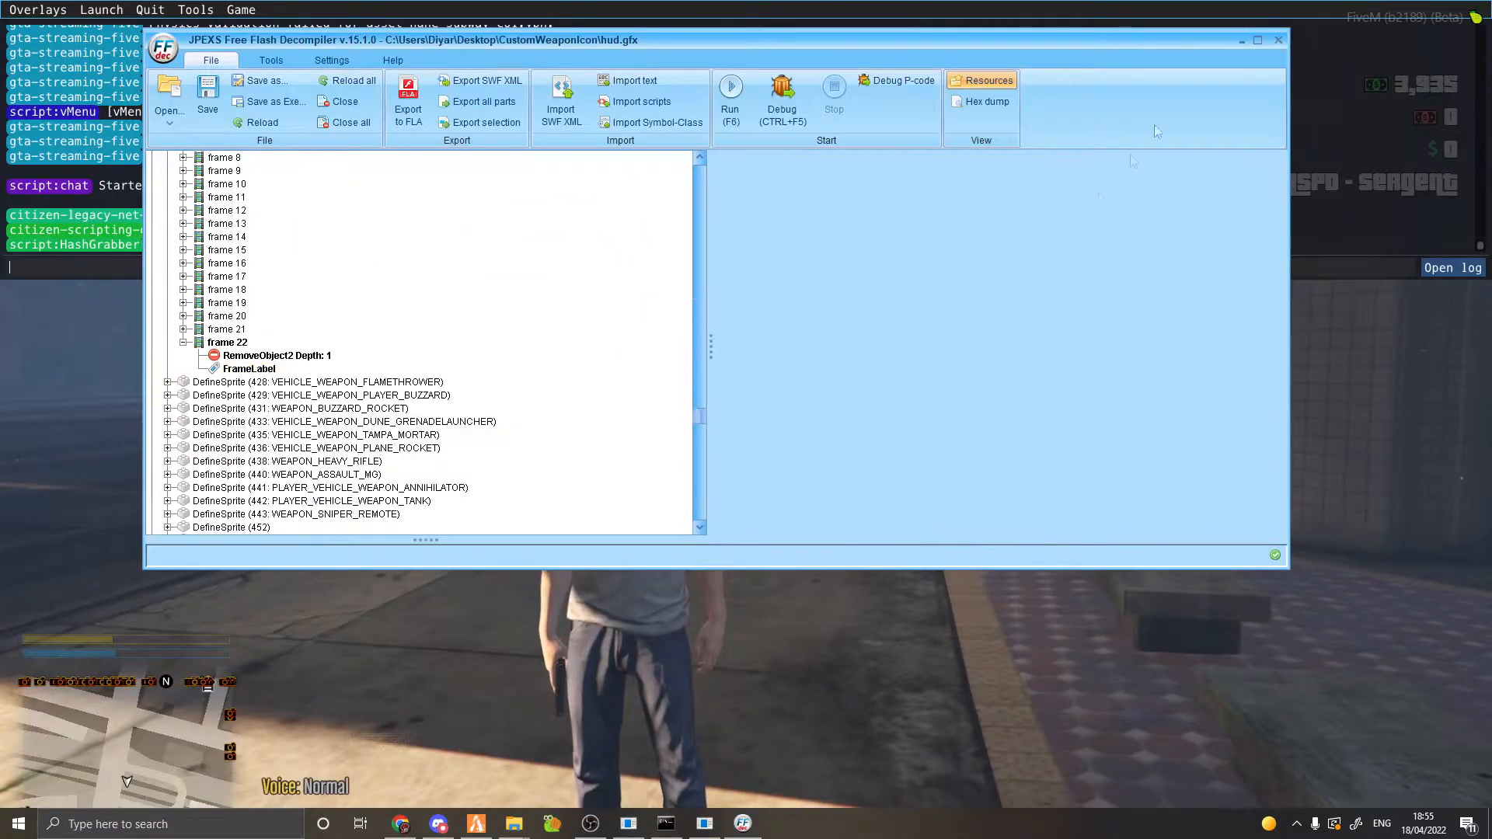
left_click(1257, 39)
left_click(81, 311)
Add a PlaceObject2 tag to frame 22 with depth 1, placeFlagHasCharacter on, and characterId 737.
right_click(90, 314)
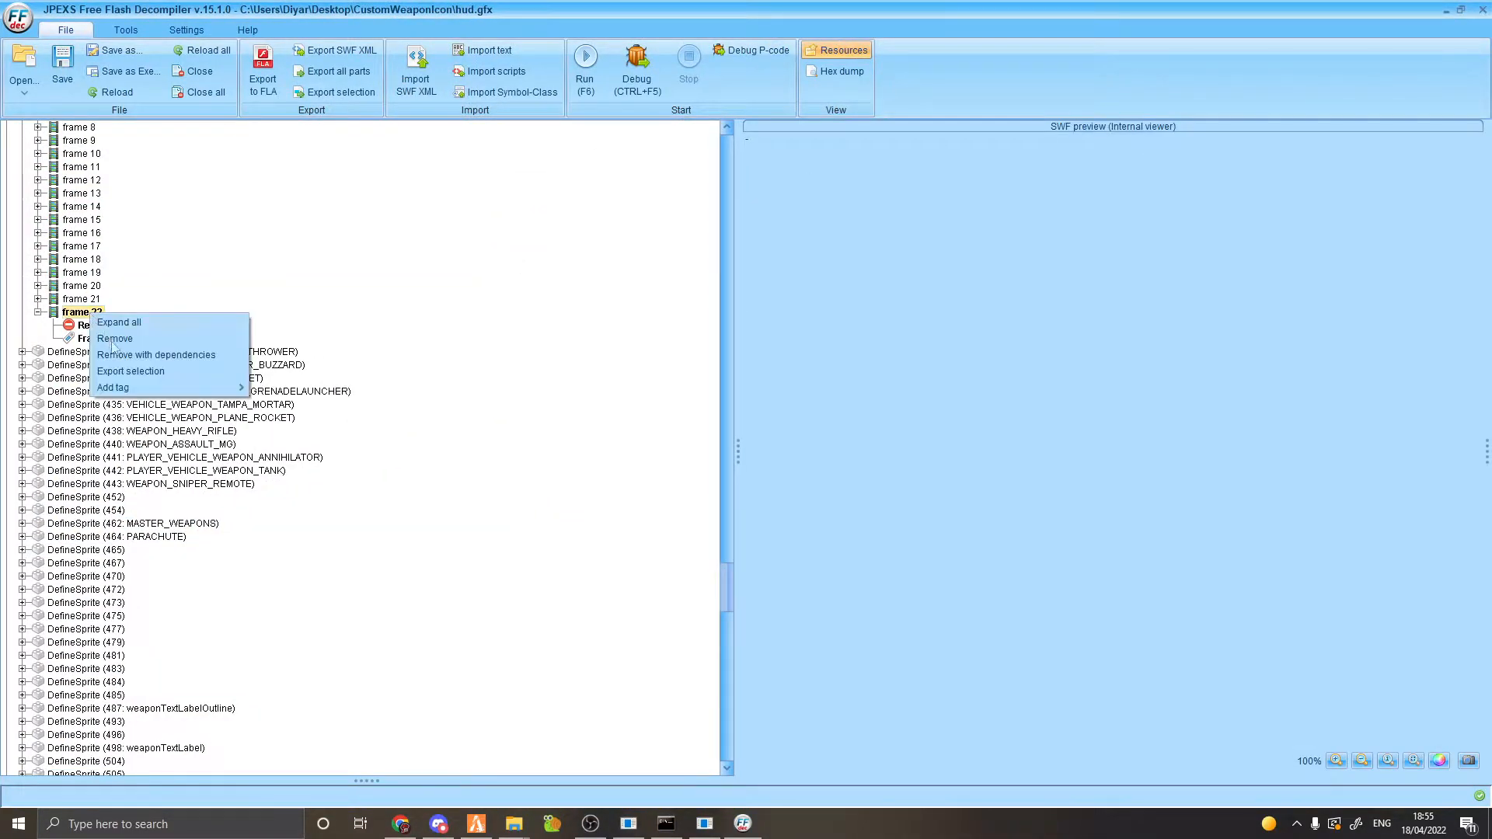
mouse_move(114, 390)
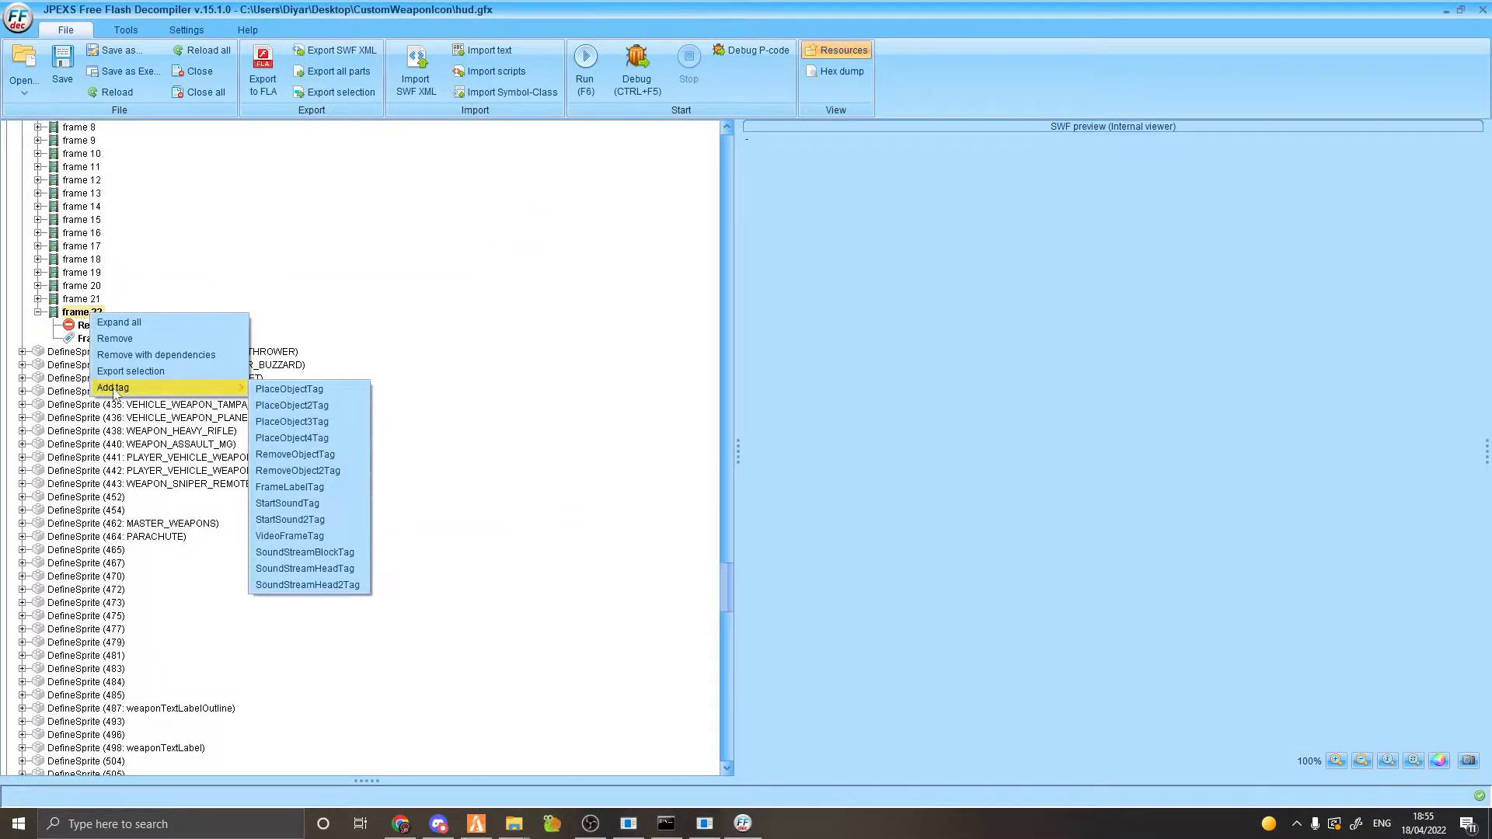
left_click(322, 408)
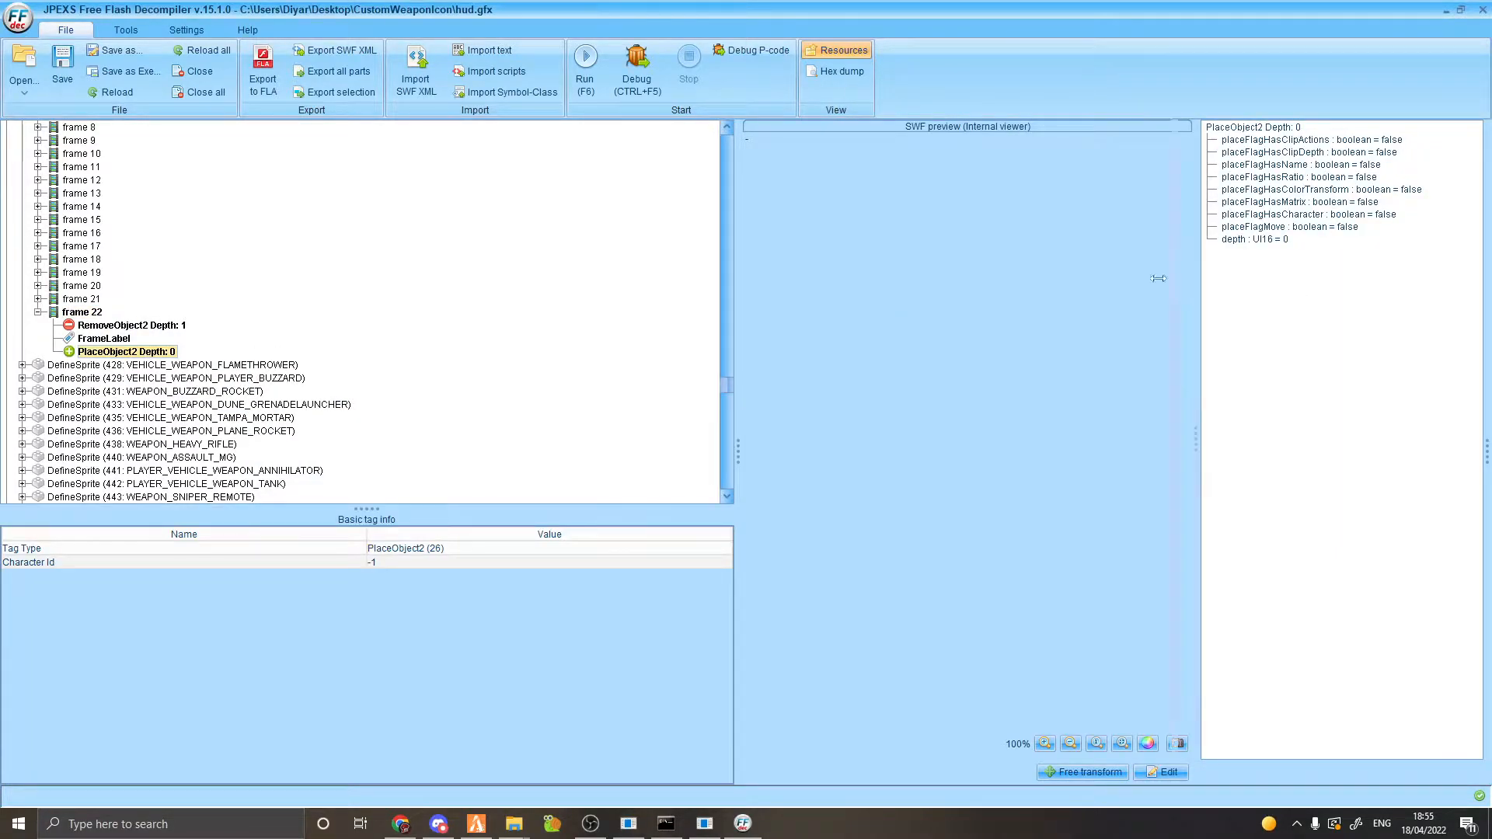
left_click_drag(1178, 278, 941, 295)
left_click(1023, 241)
left_click(1164, 773)
left_click(1042, 241)
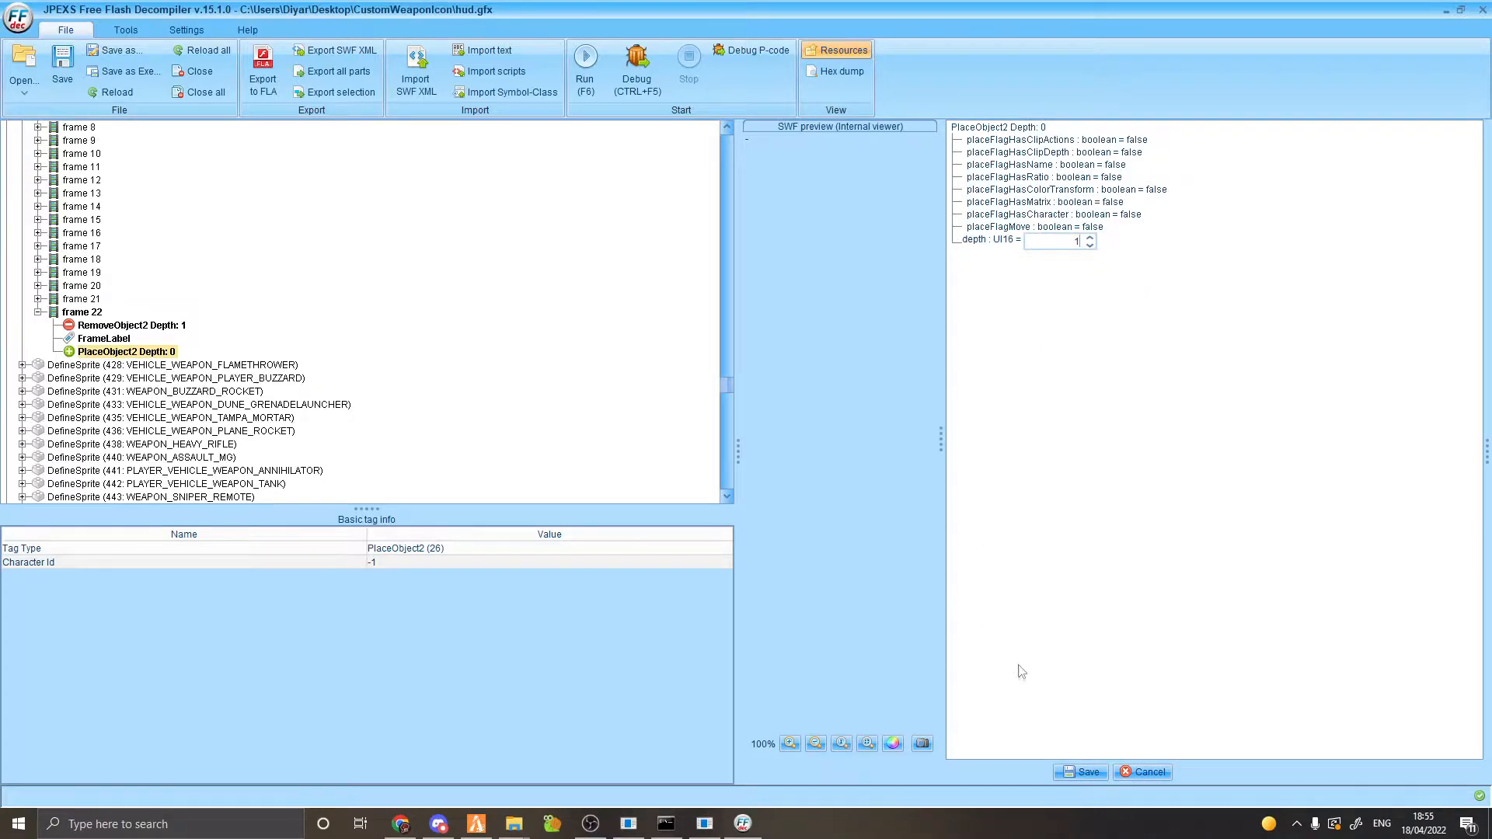
left_click(1107, 220)
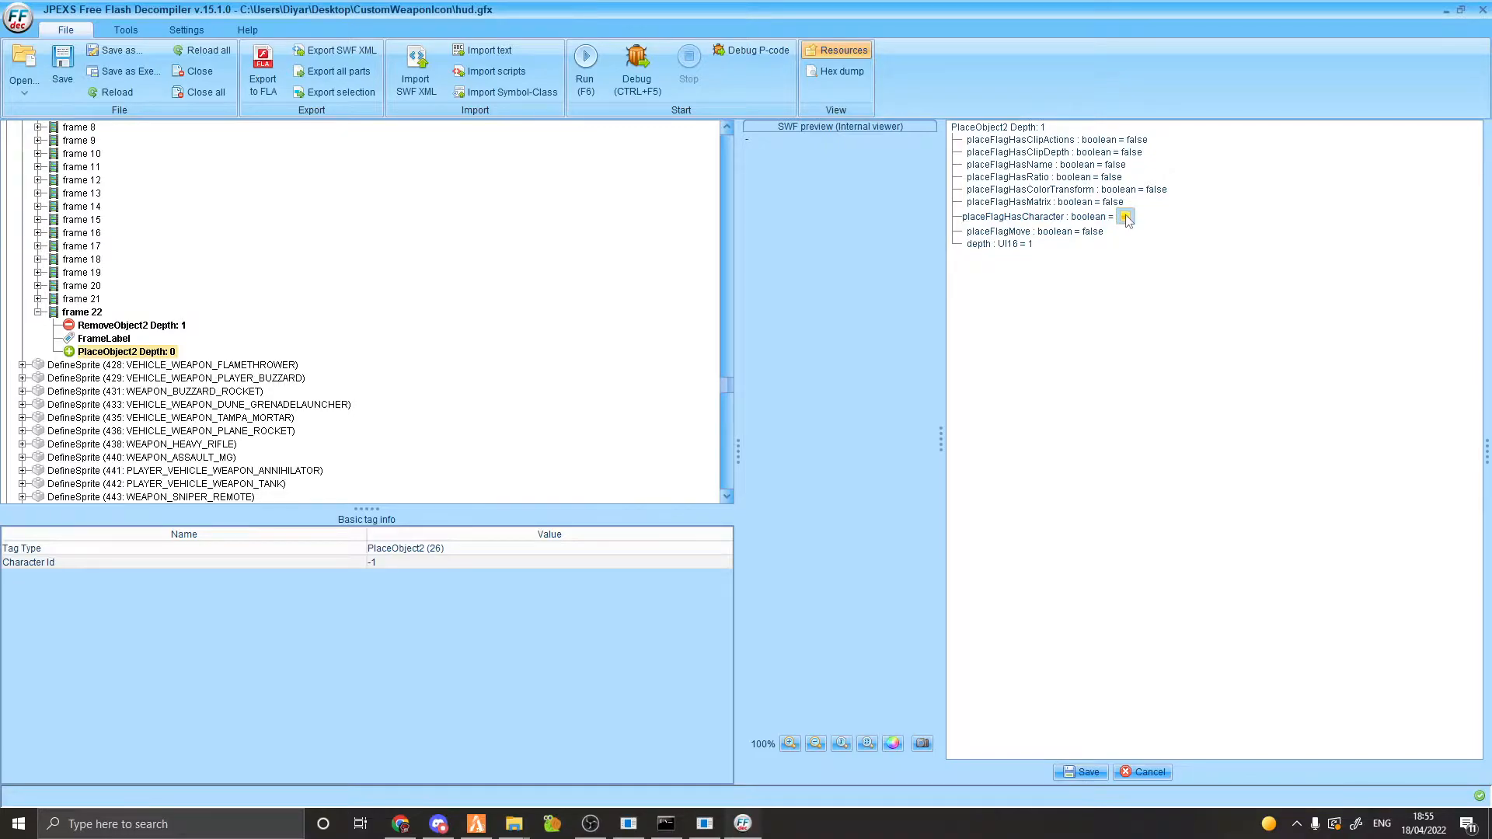
left_click(1045, 389)
left_click(1055, 252)
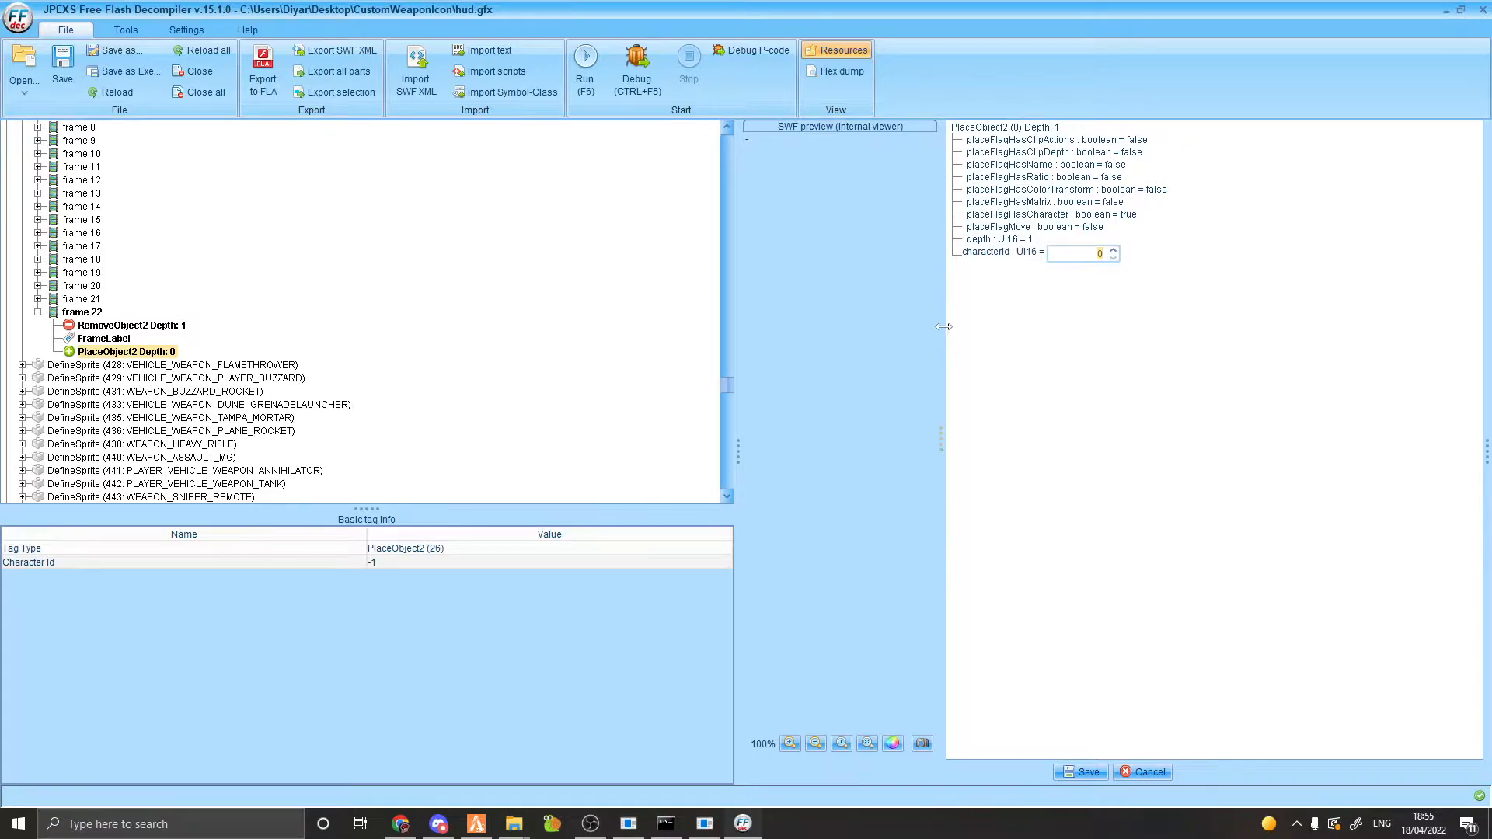
scroll(346, 394, "down", 20)
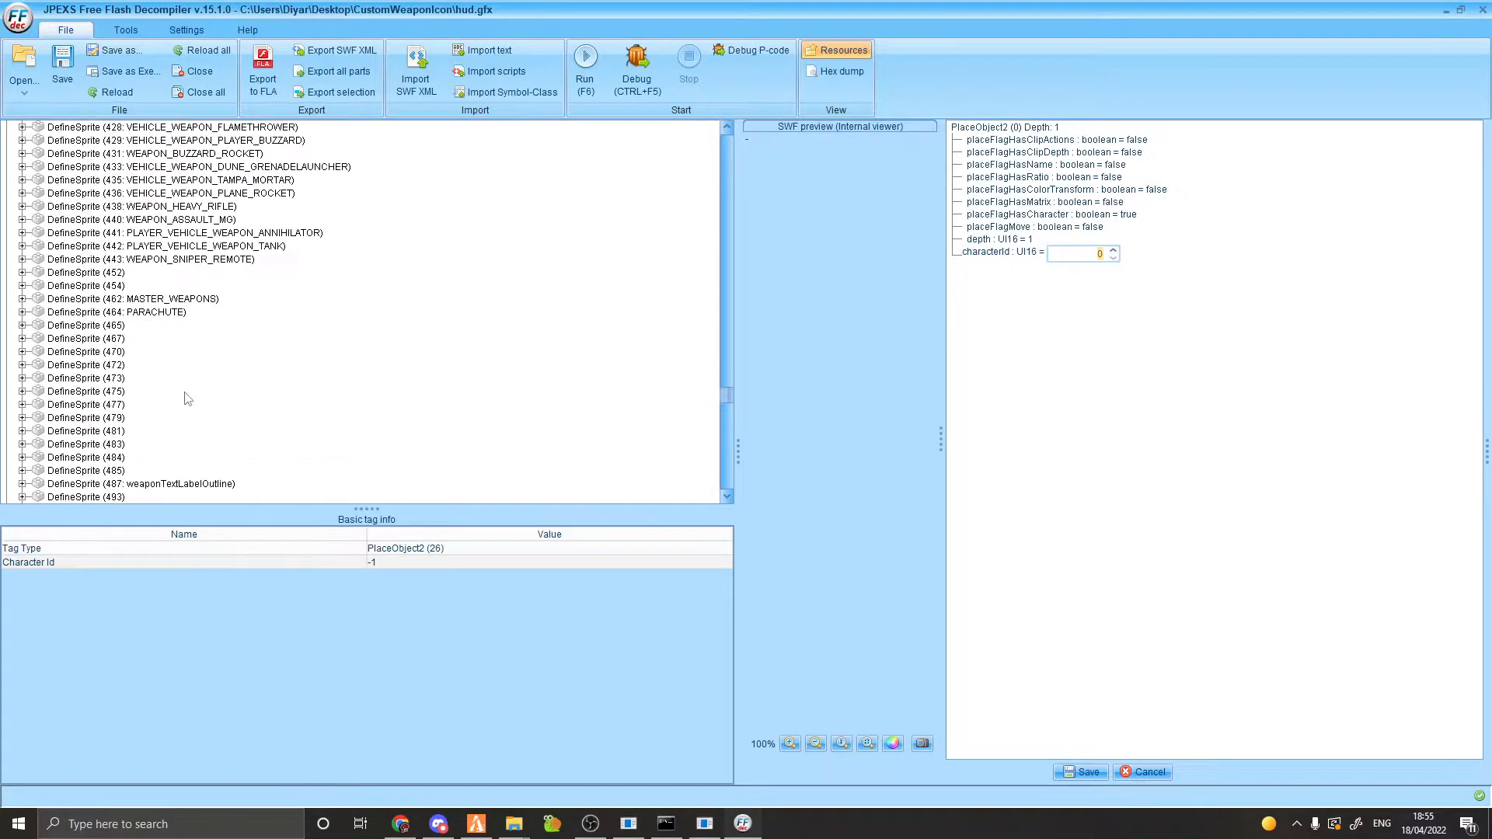
scroll(172, 437, "down", 20)
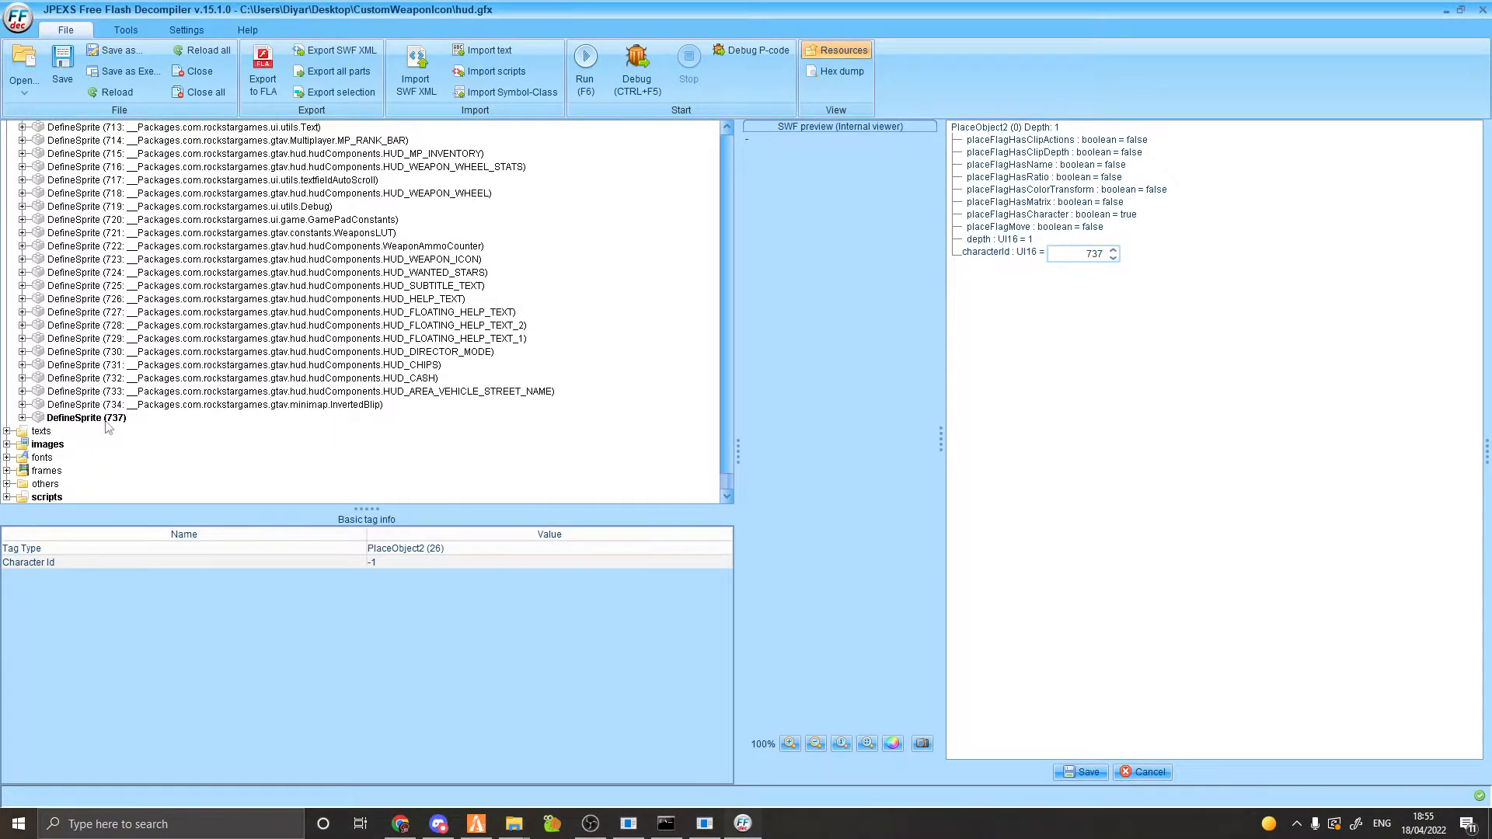
key("Return")
Give the frame 22 PlaceObject2 tag a matrix: translate -700, -600 with 11 translate bits, and save it.
left_click(1110, 203)
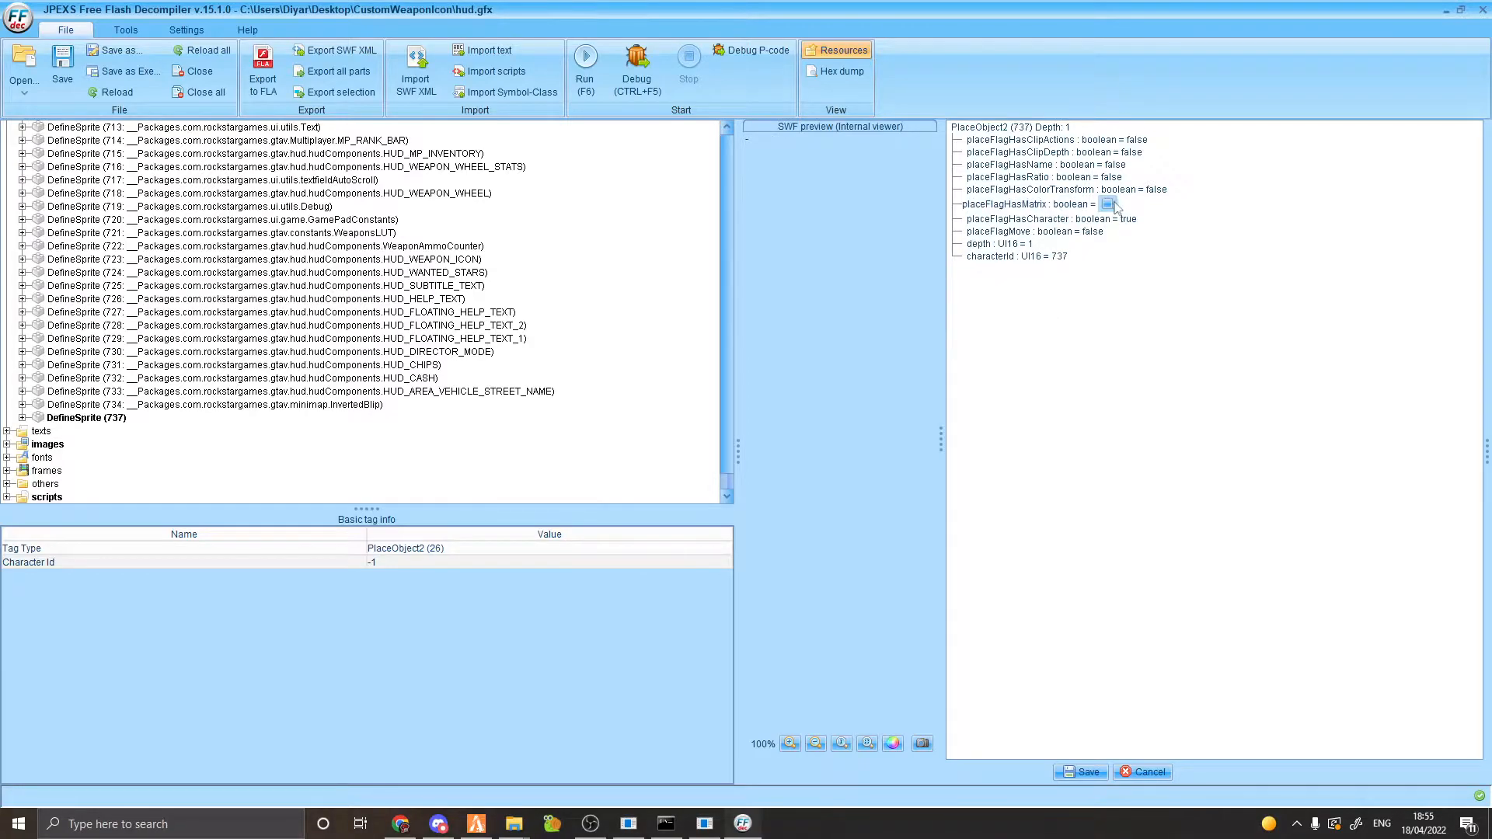
left_click(1137, 211)
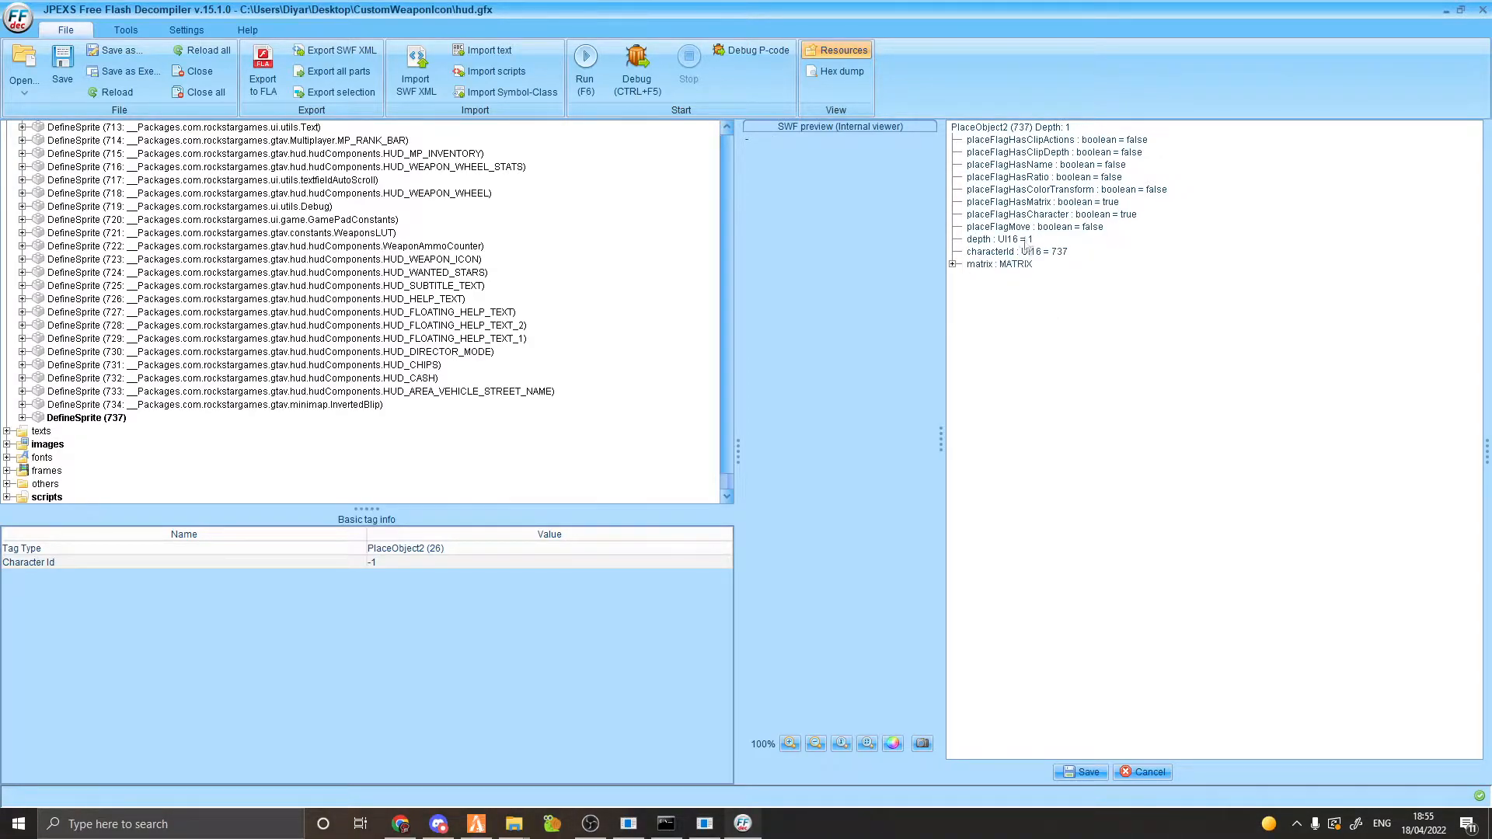
left_click(953, 265)
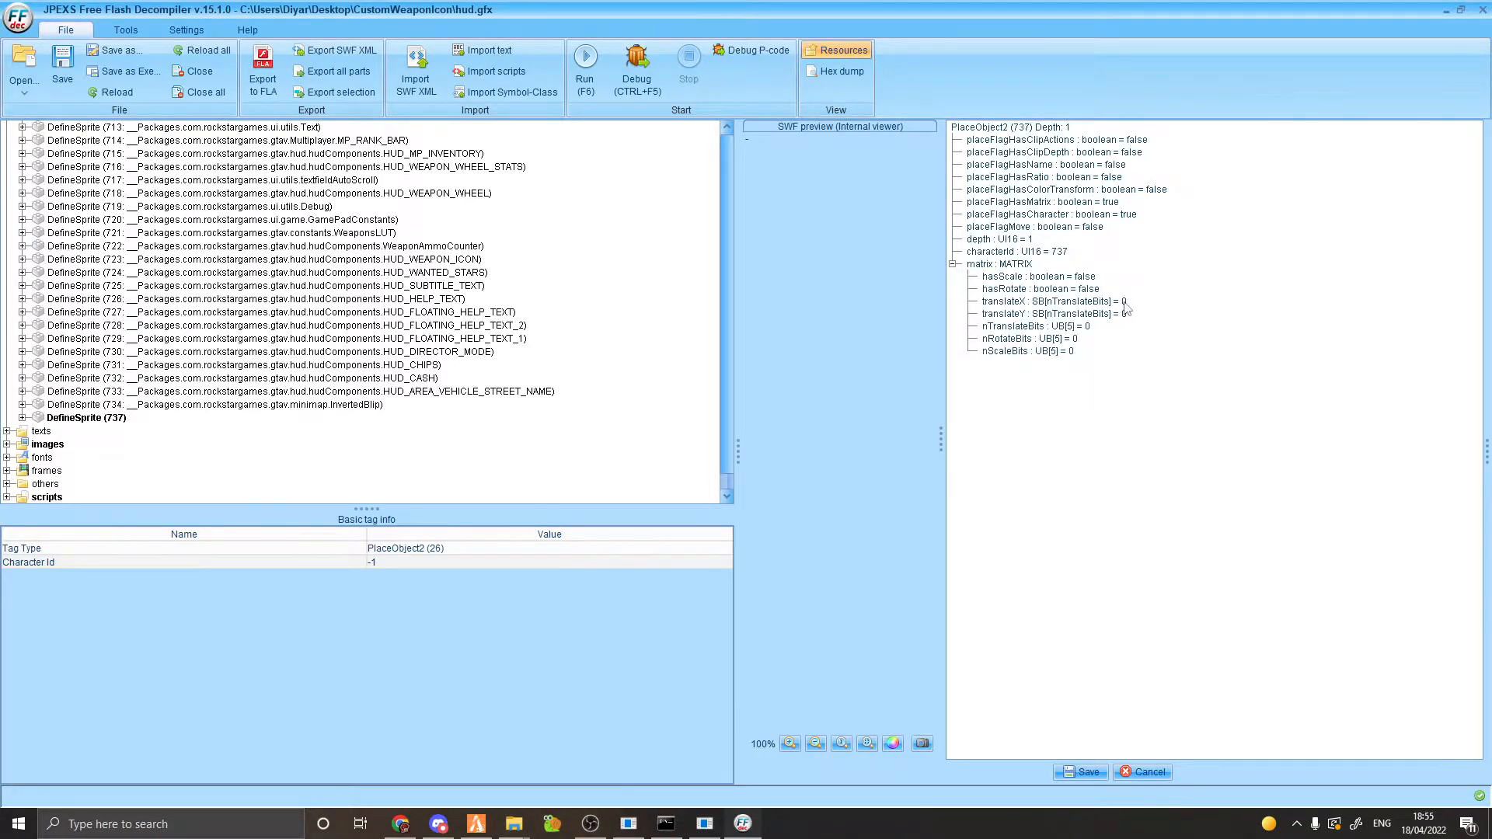
left_click(1124, 304)
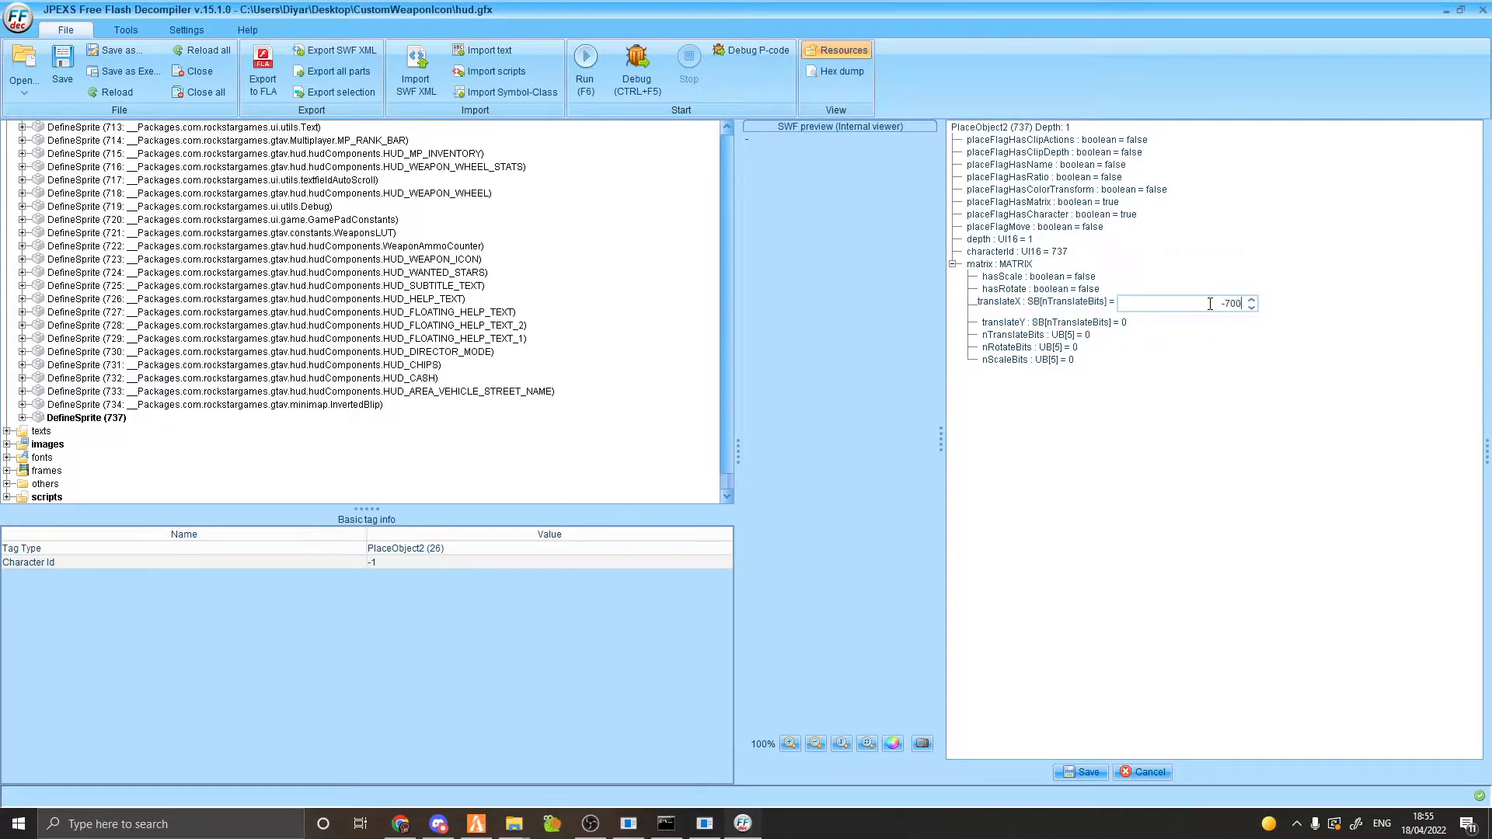
left_click(1127, 323)
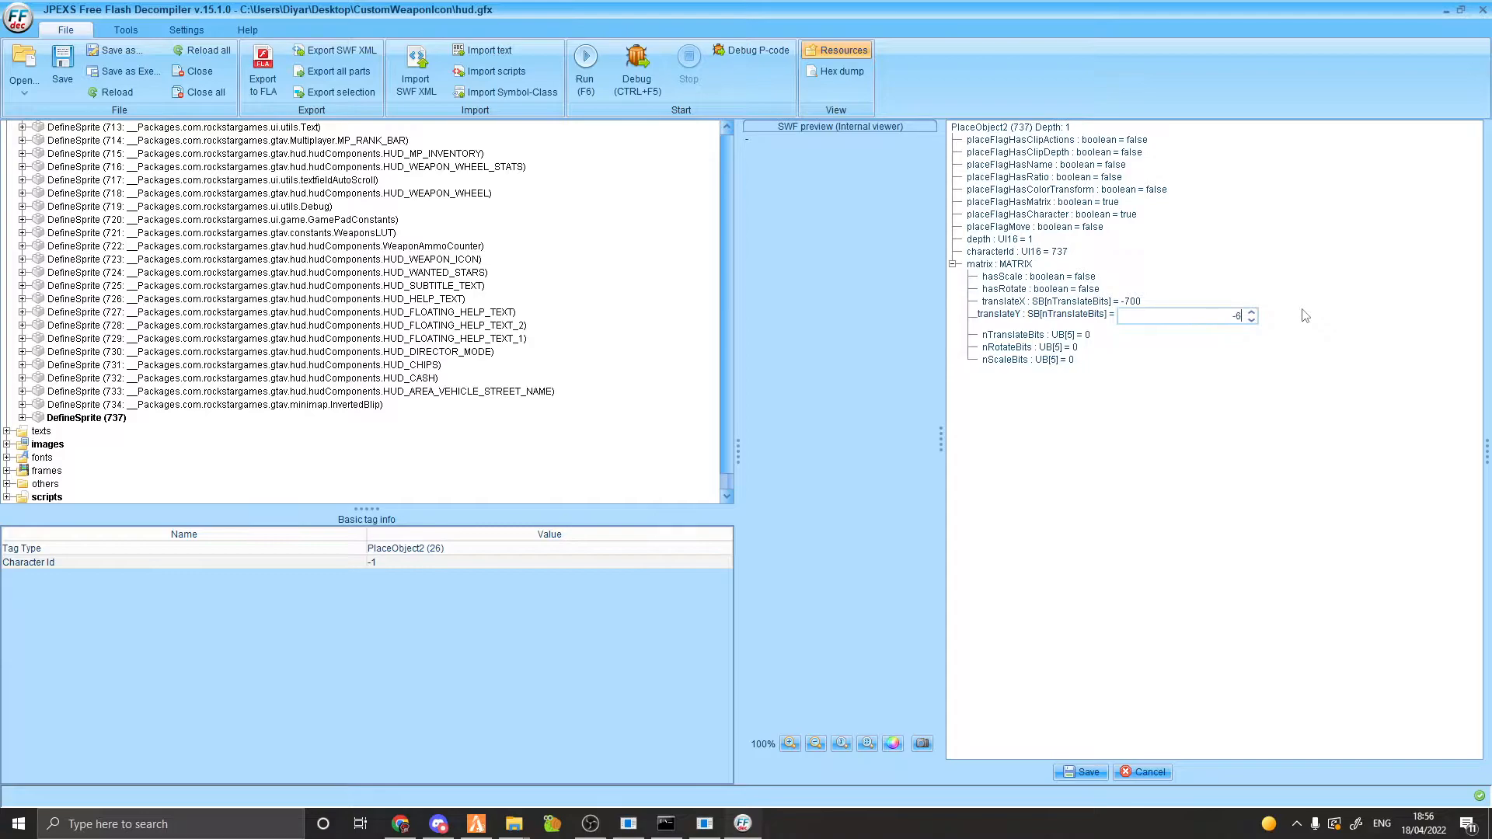
left_click(1089, 335)
type("11")
key("Return")
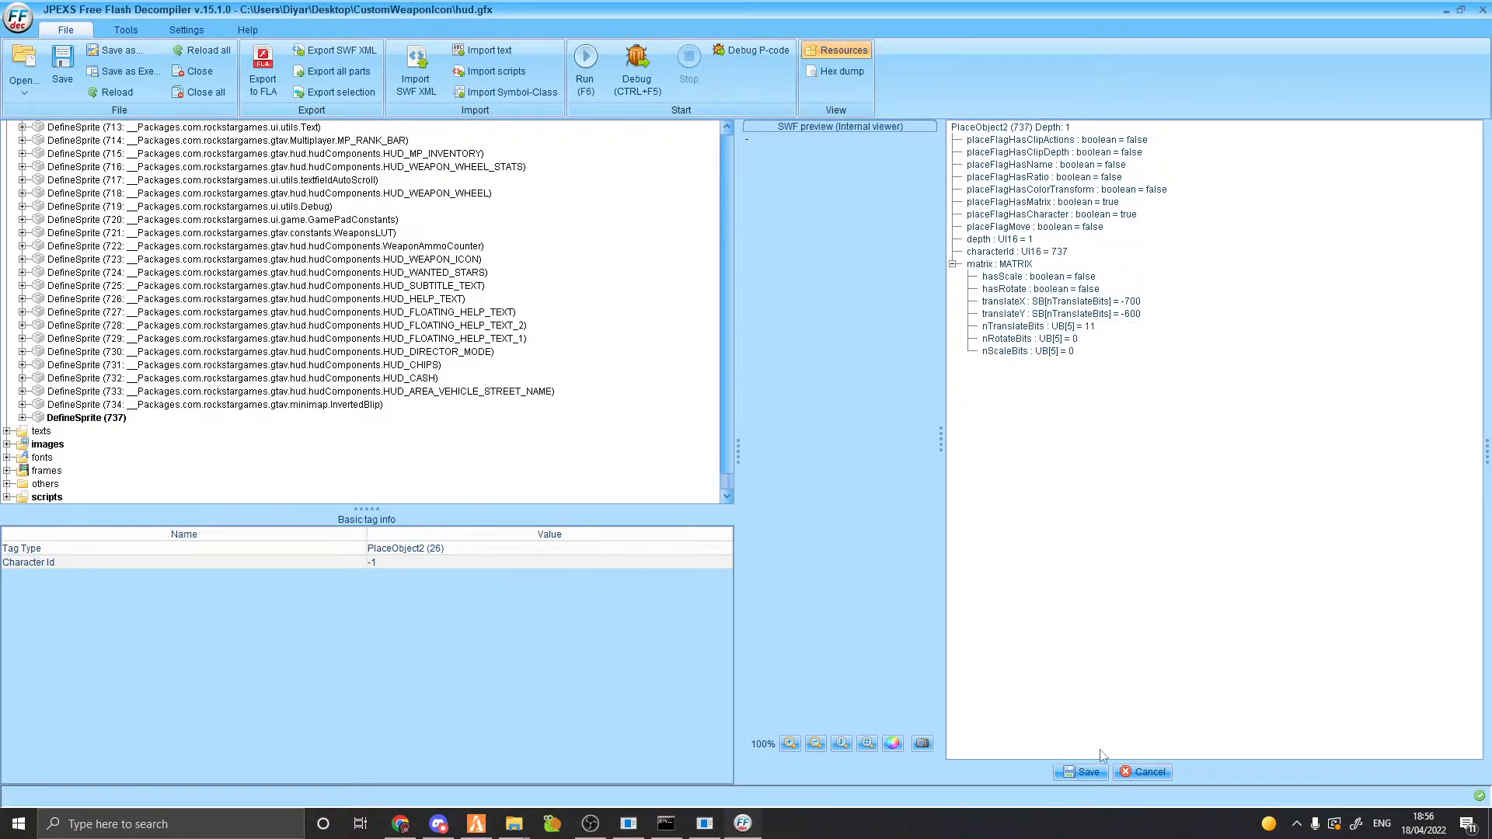
left_click(1082, 772)
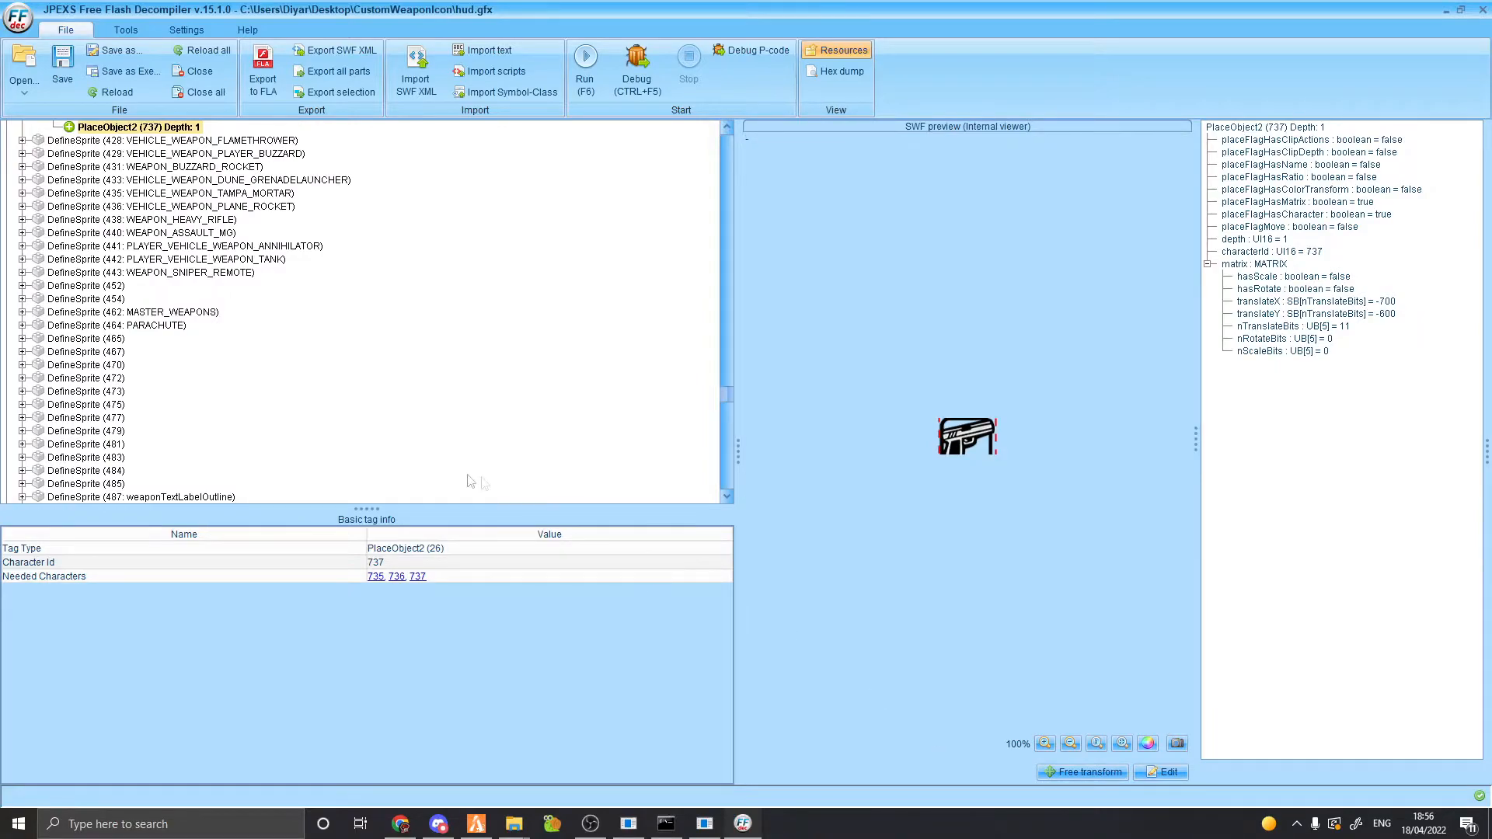
Expand DefineSprite (719) and the others folder in the tag tree.
scroll(68, 280, "up", 3)
left_click_drag(727, 389, 726, 493)
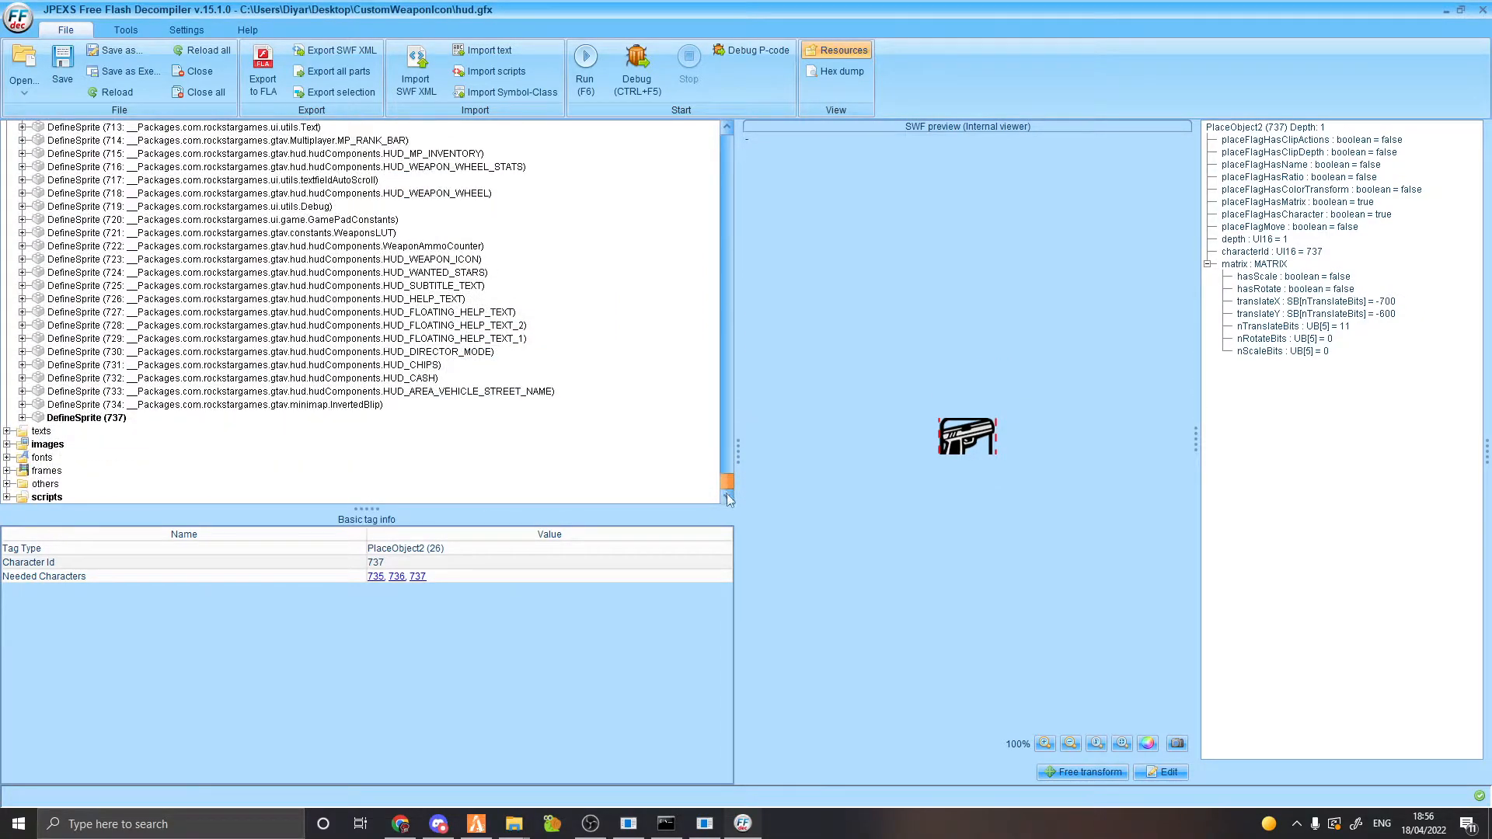
scroll(43, 478, "up", 7)
double_click(42, 480)
scroll(74, 482, "down", 7)
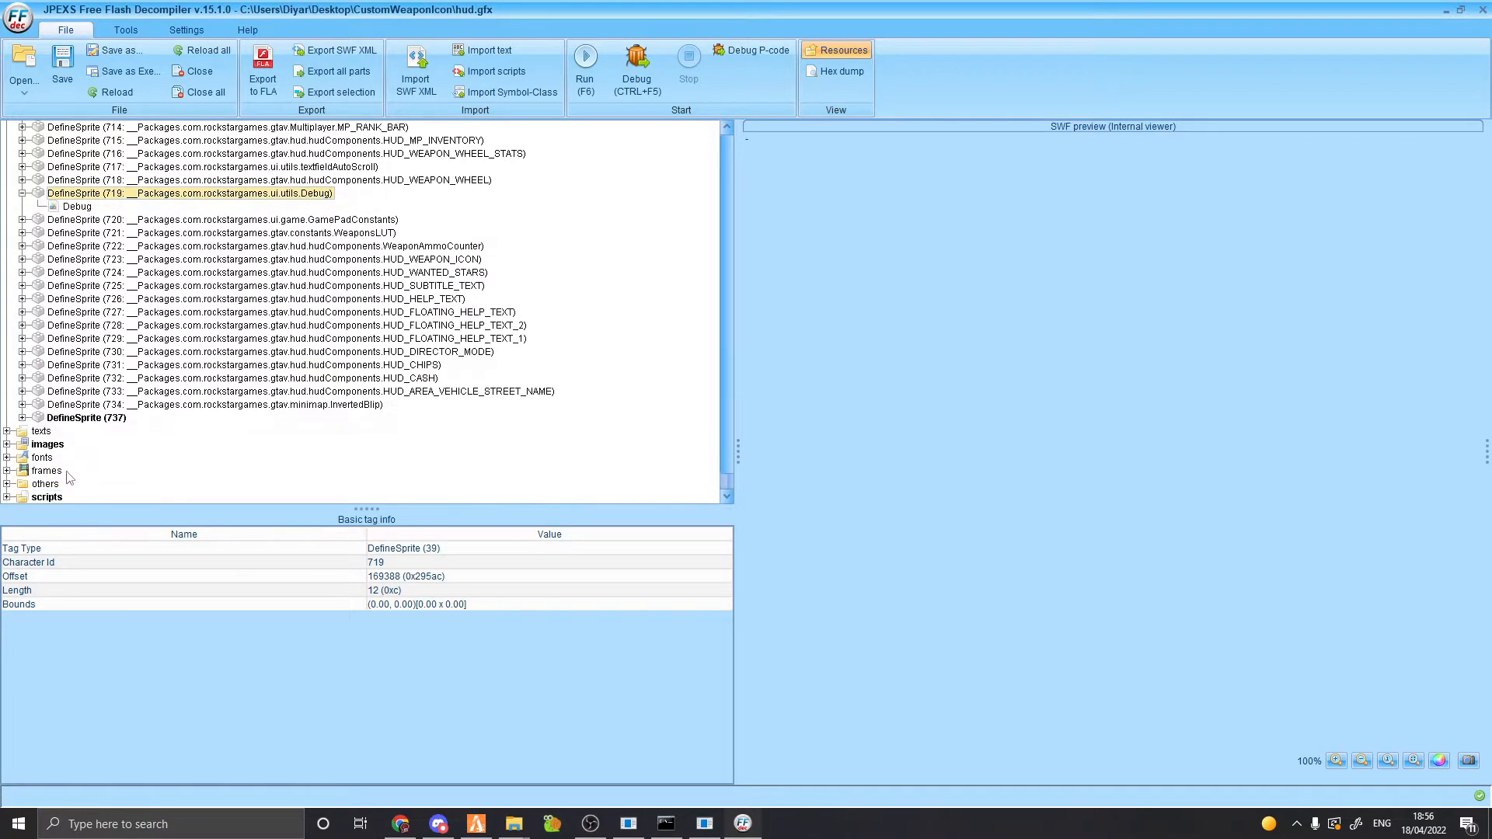
left_click(8, 484)
Add an ExportAssetsTag to the others folder and select the new tag at the bottom.
right_click(45, 129)
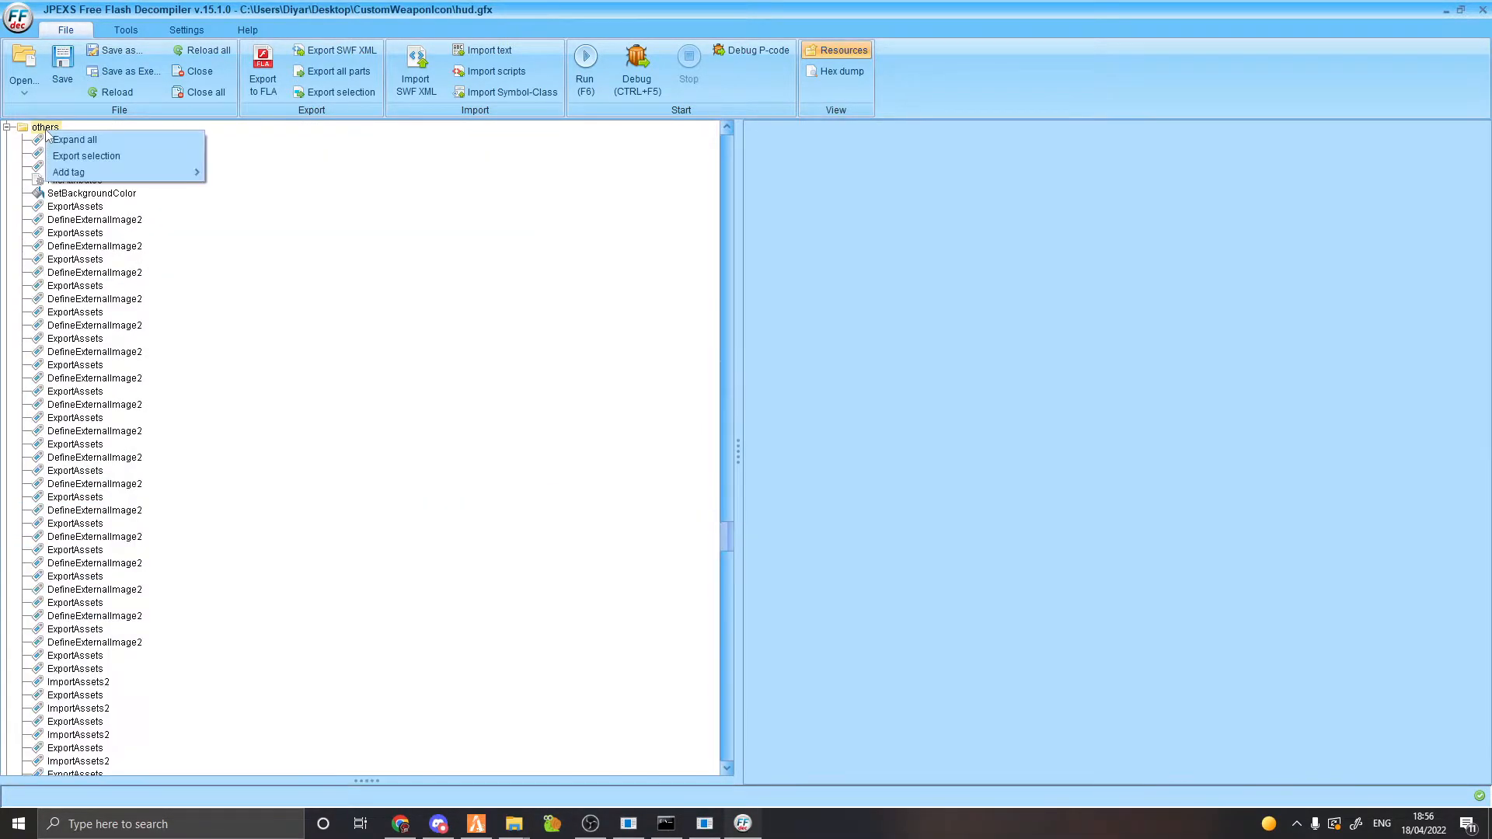
mouse_move(74, 180)
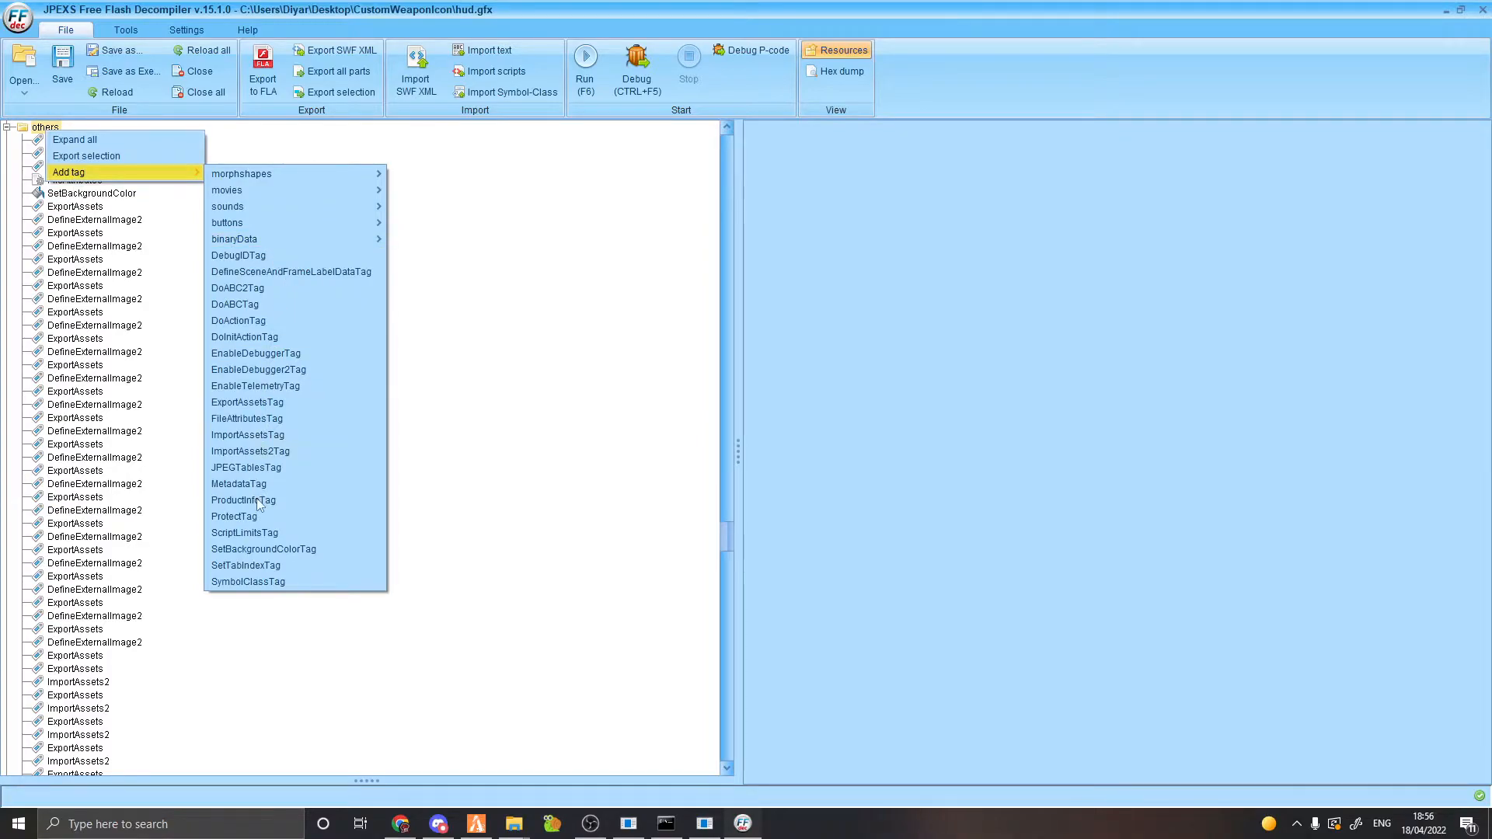
left_click(259, 405)
scroll(136, 338, "down", 3)
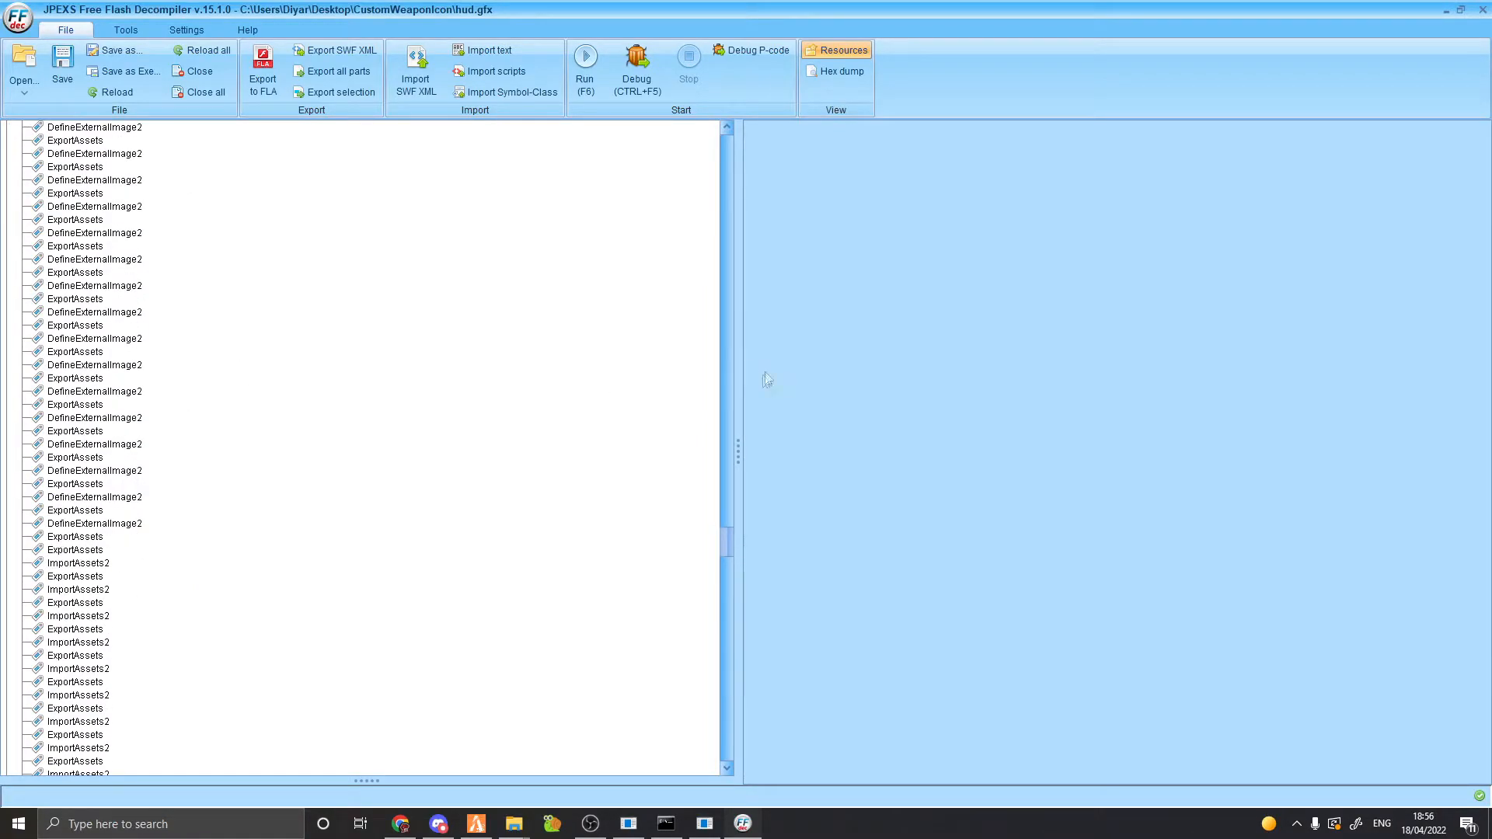
left_click_drag(720, 544, 719, 761)
left_click(95, 758)
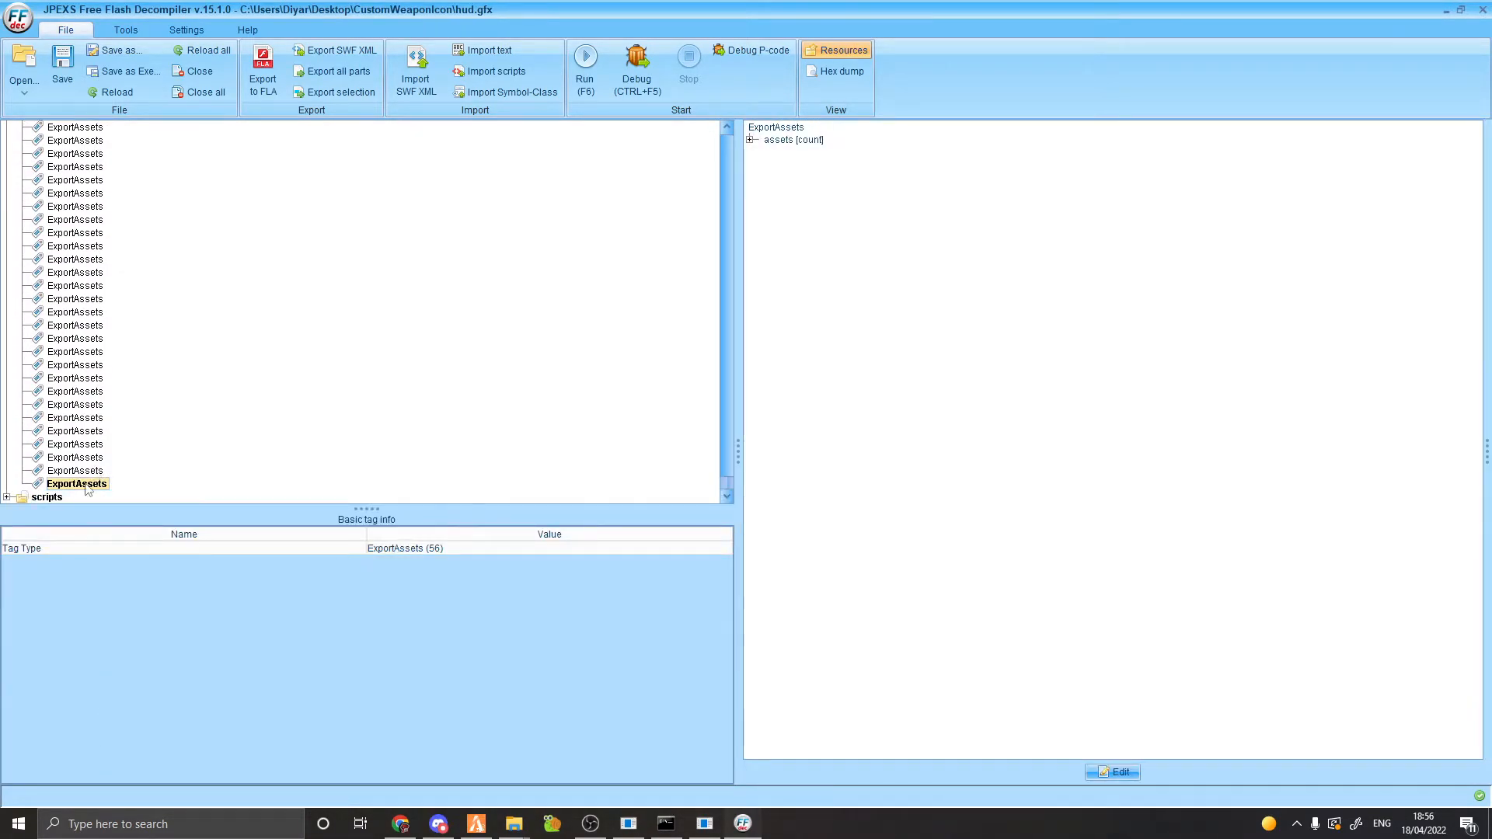
Start editing the ExportAssets tag and insert a new asset entry at the beginning of its assets list.
right_click(87, 488)
left_click(1121, 772)
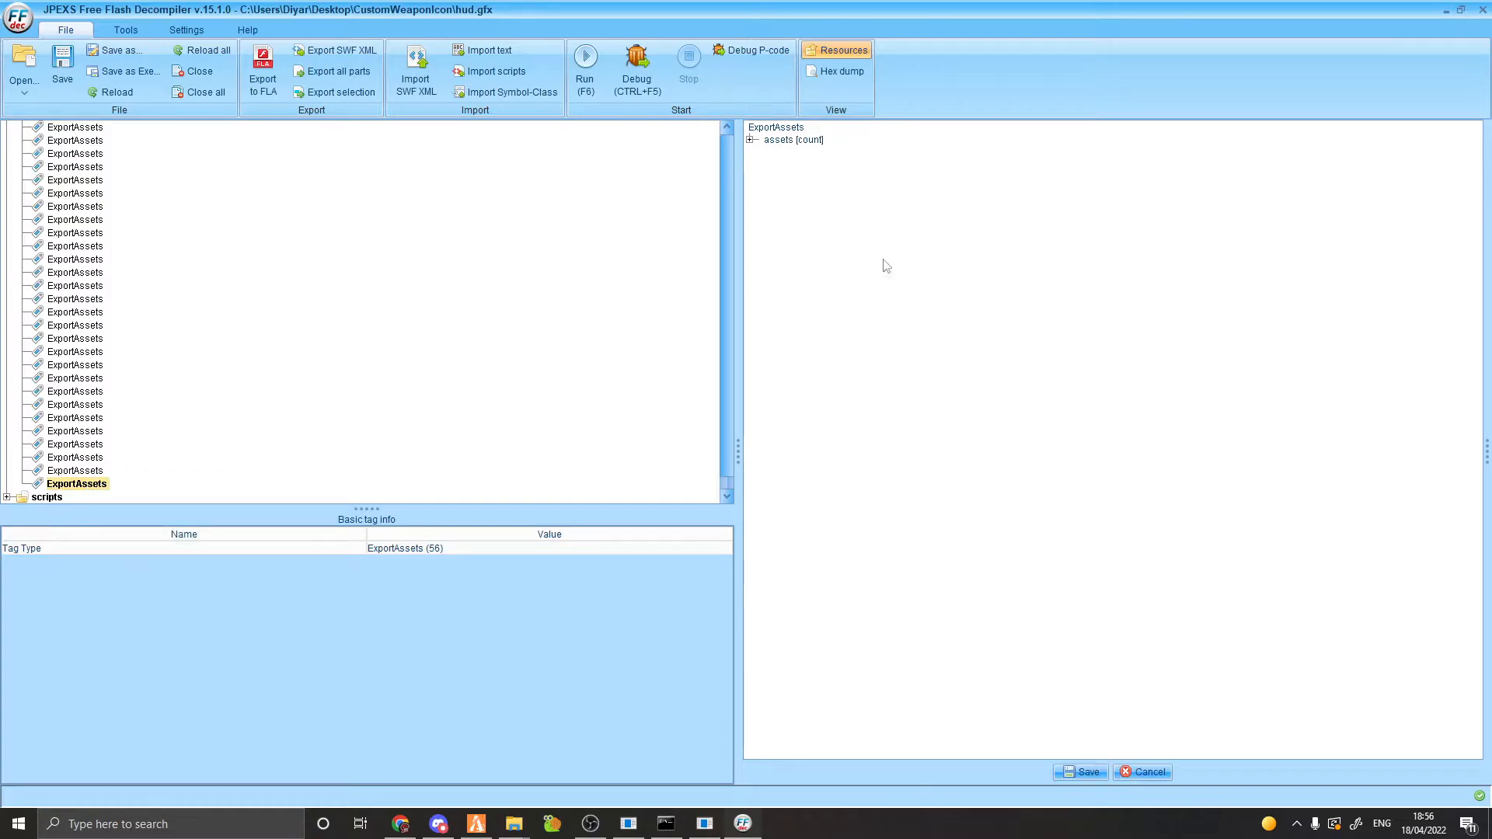
left_click(751, 141)
right_click(780, 141)
left_click(792, 138)
right_click(794, 139)
left_click(804, 148)
right_click(817, 148)
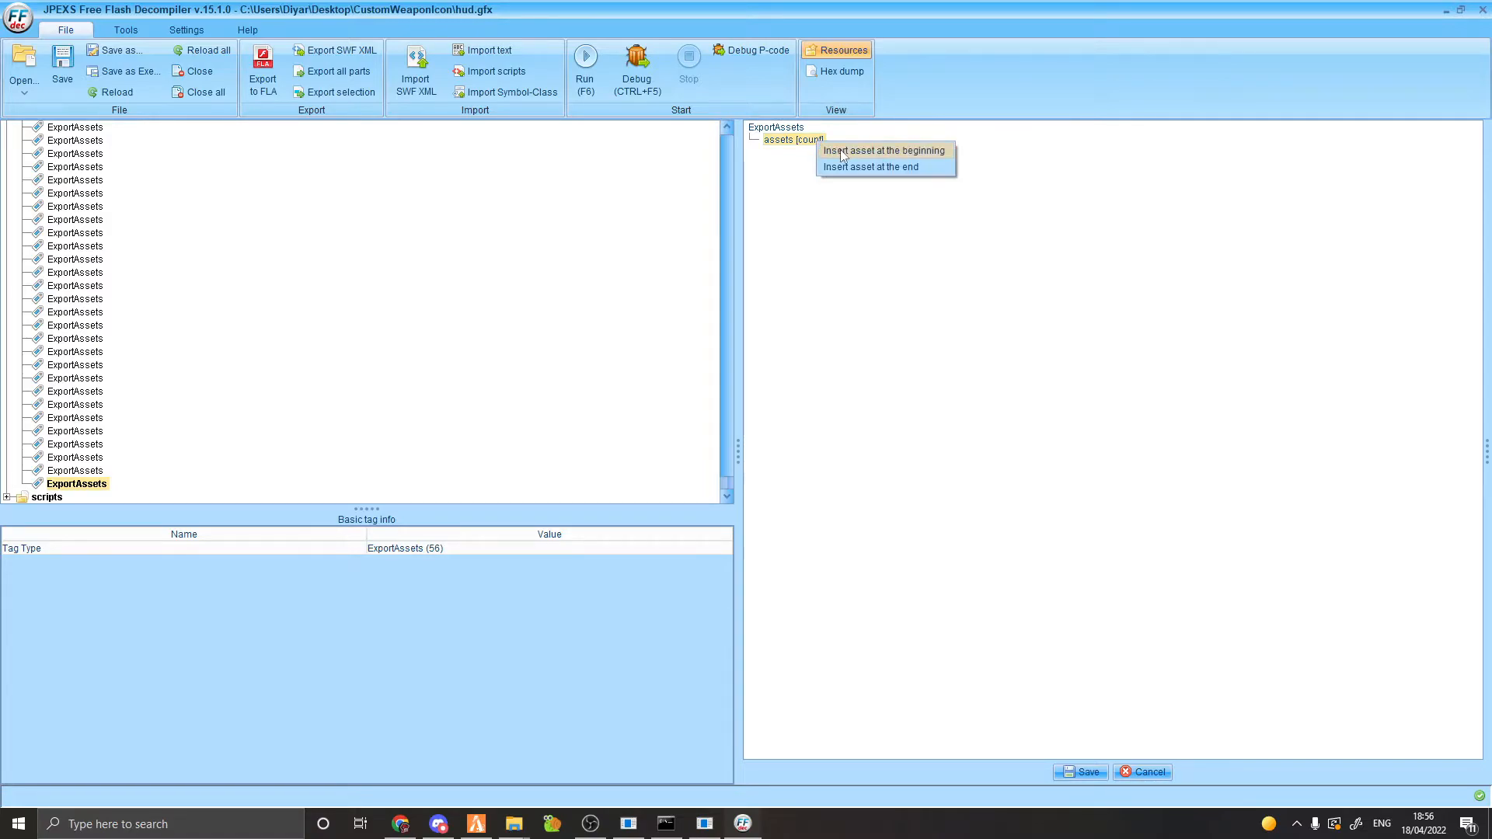
left_click(843, 153)
left_click(844, 153)
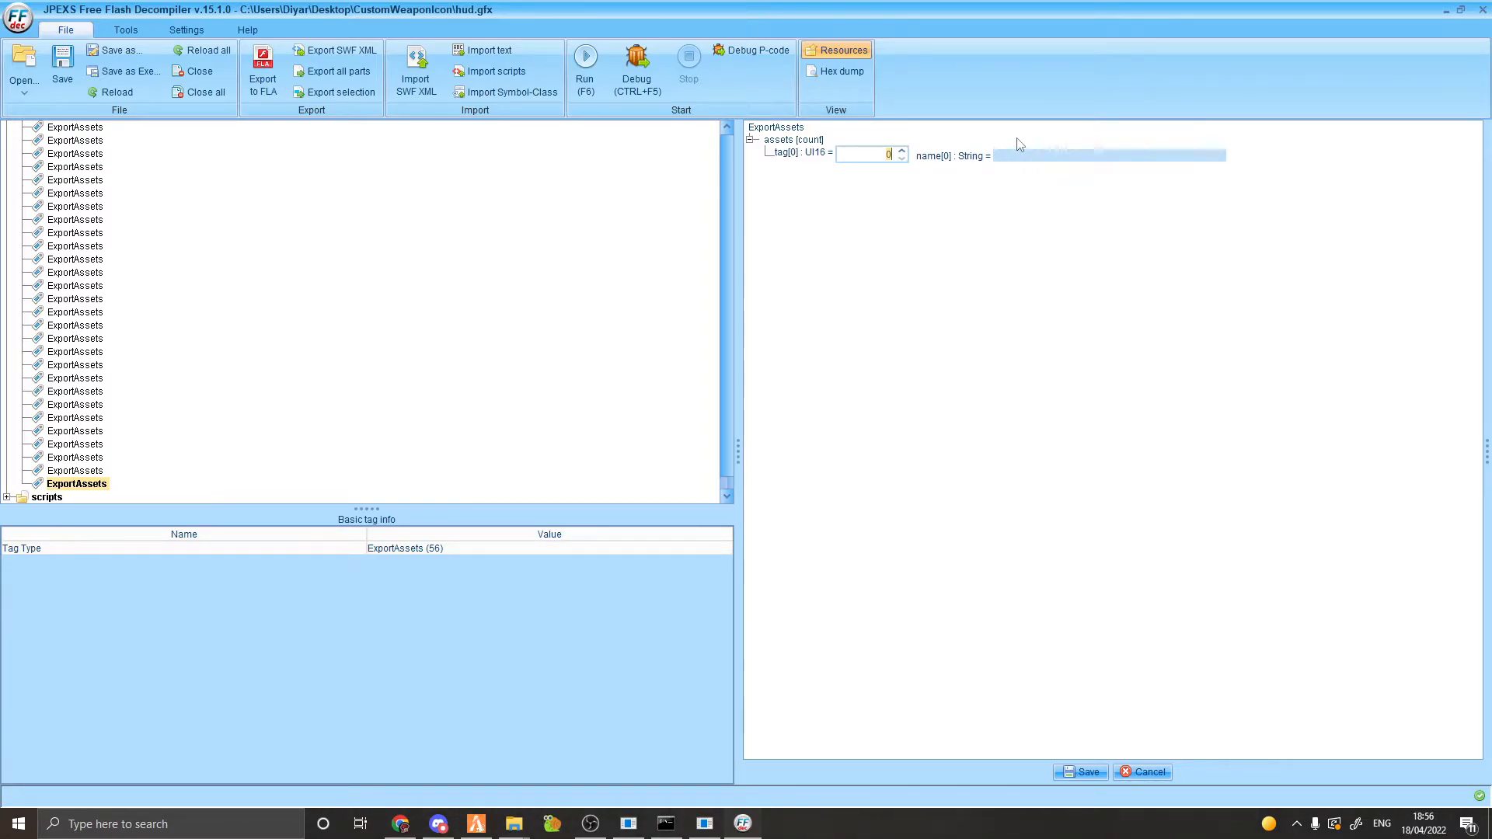
Set the new asset to character 737 exported as 'wEAPON_SATI' and save the tag.
left_click_drag(727, 469, 728, 354)
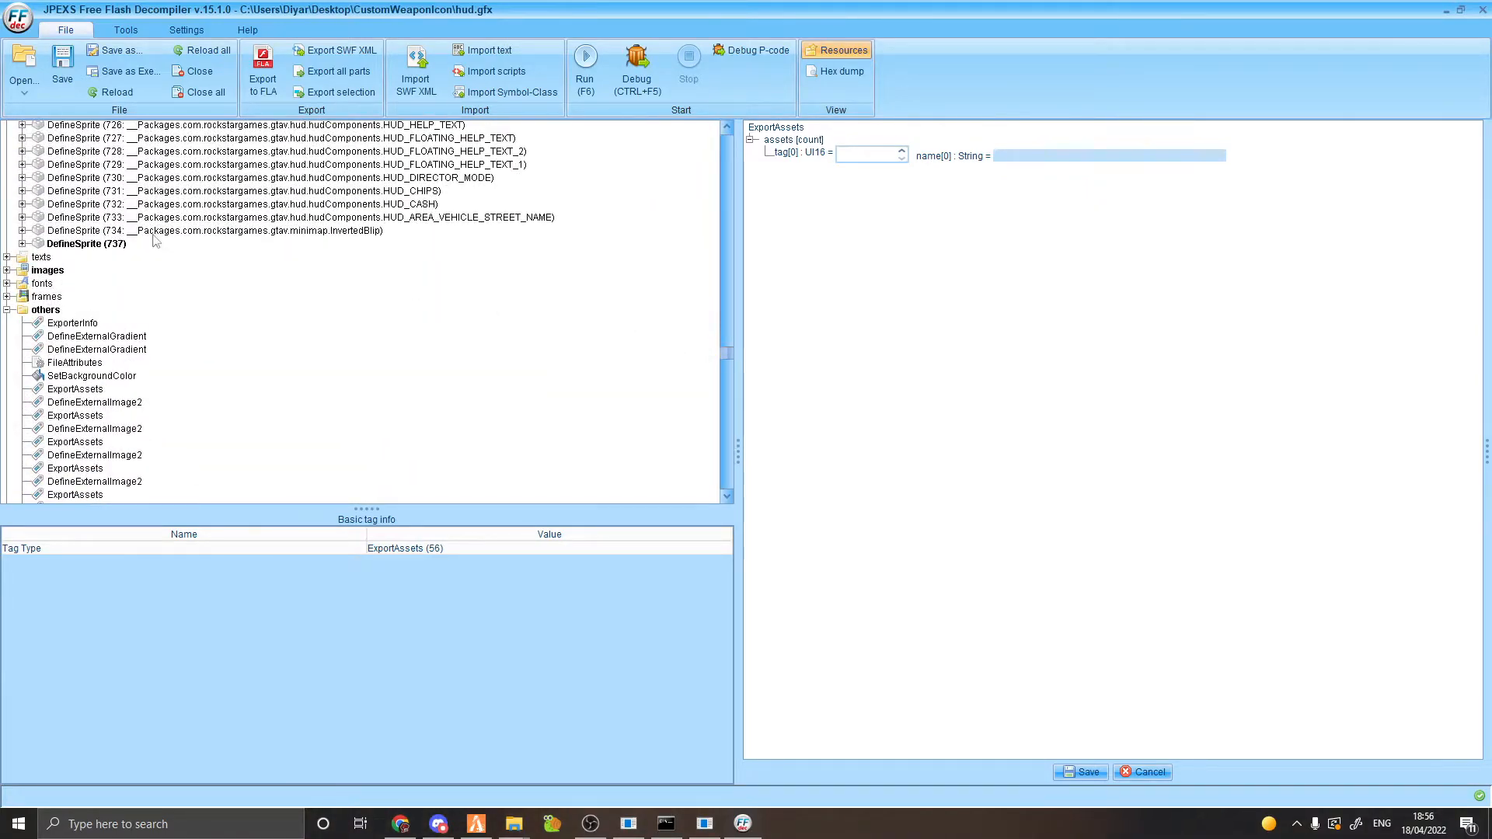
type("737")
left_click(1025, 161)
type("wEAPON_SATI")
left_click(1080, 772)
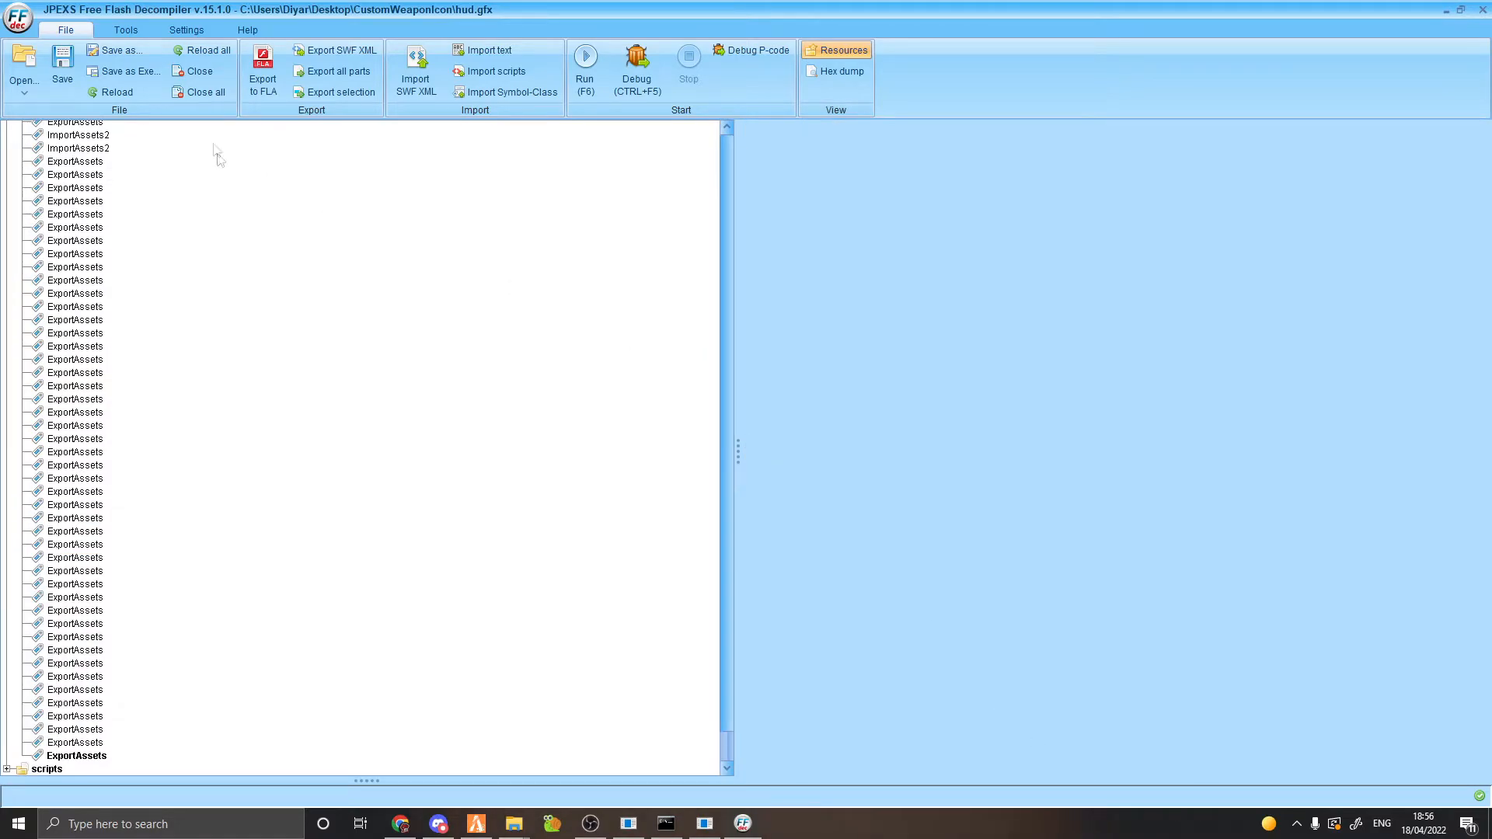
Save the file as hud.gfx, overwriting the copy in the stream folder.
left_click(115, 50)
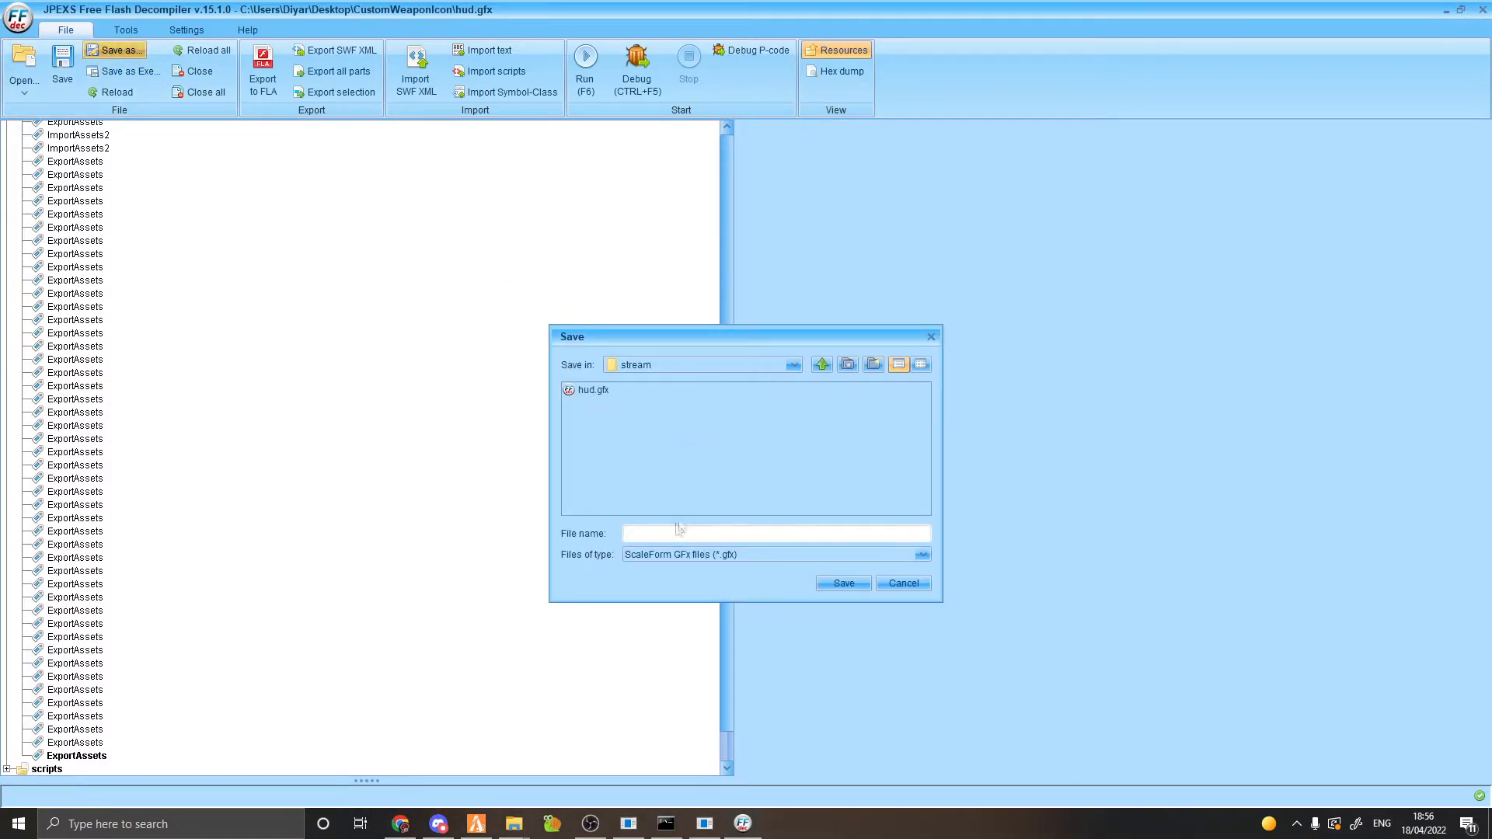
left_click(597, 392)
left_click(843, 583)
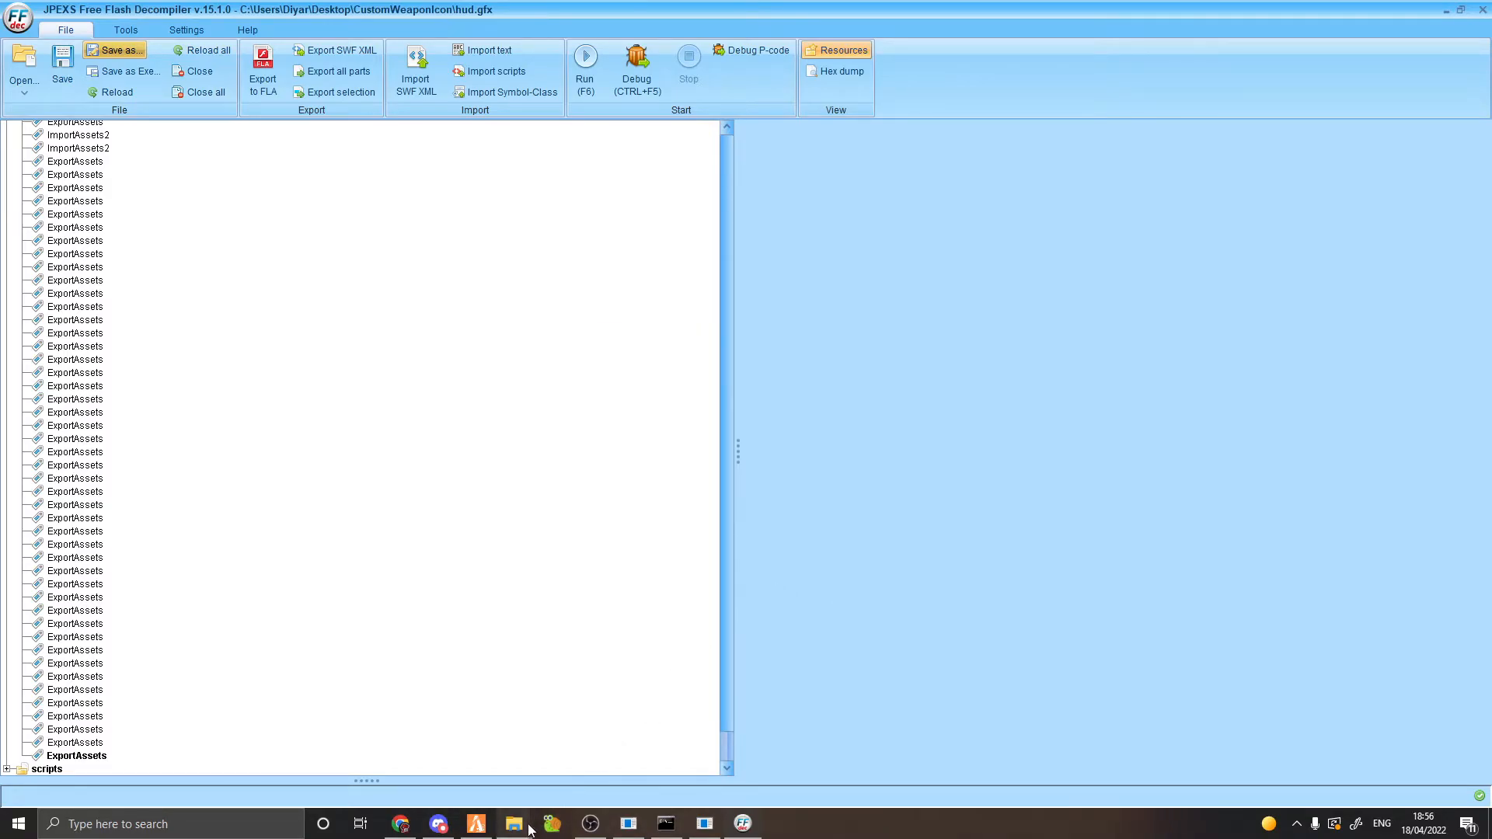
Browse to resources\resources\hello\stream and check that hud.gfx is there.
mouse_move(513, 822)
left_click(528, 760)
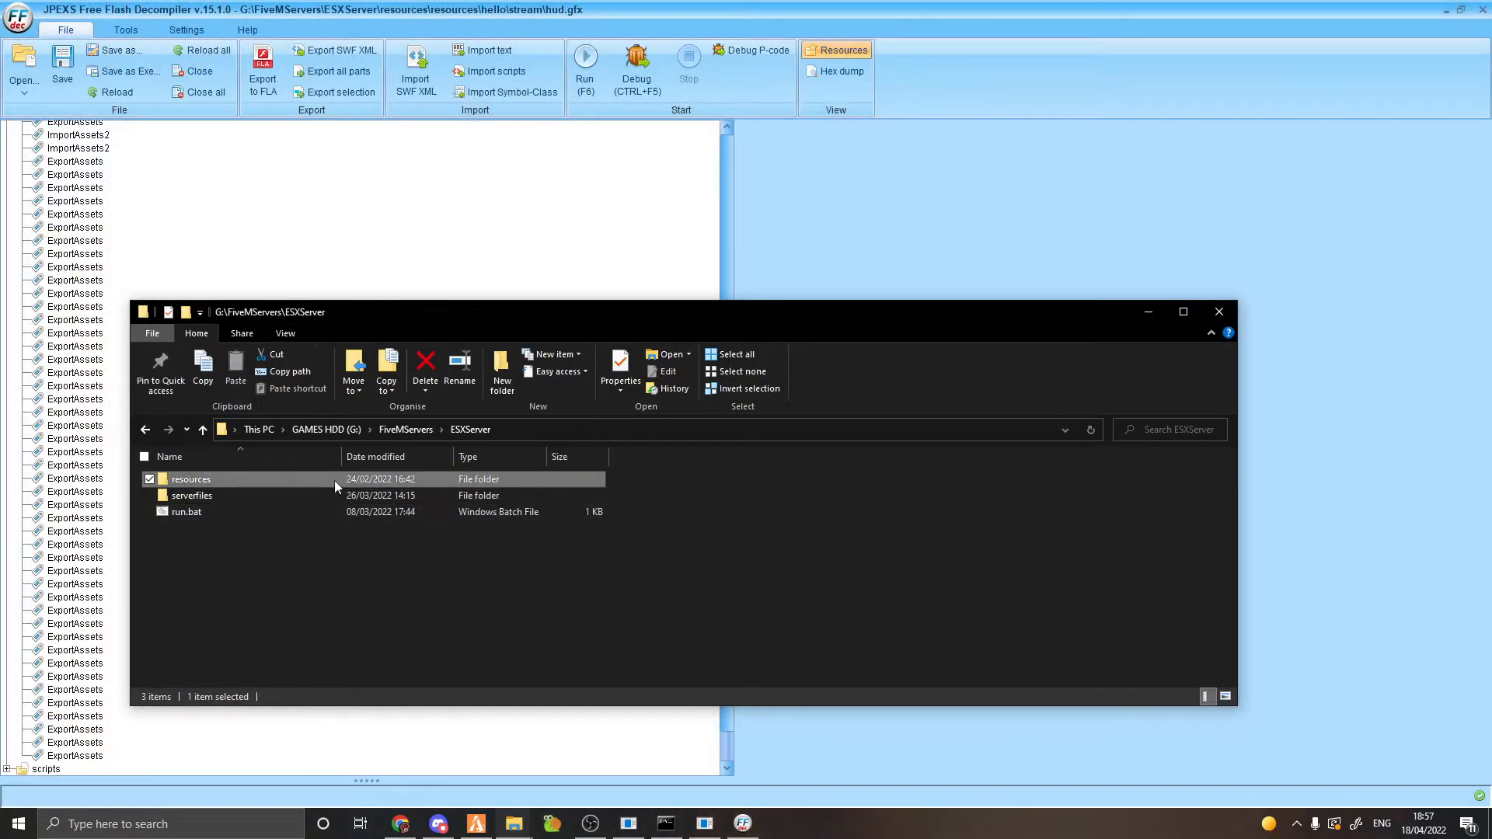
double_click(250, 514)
double_click(250, 516)
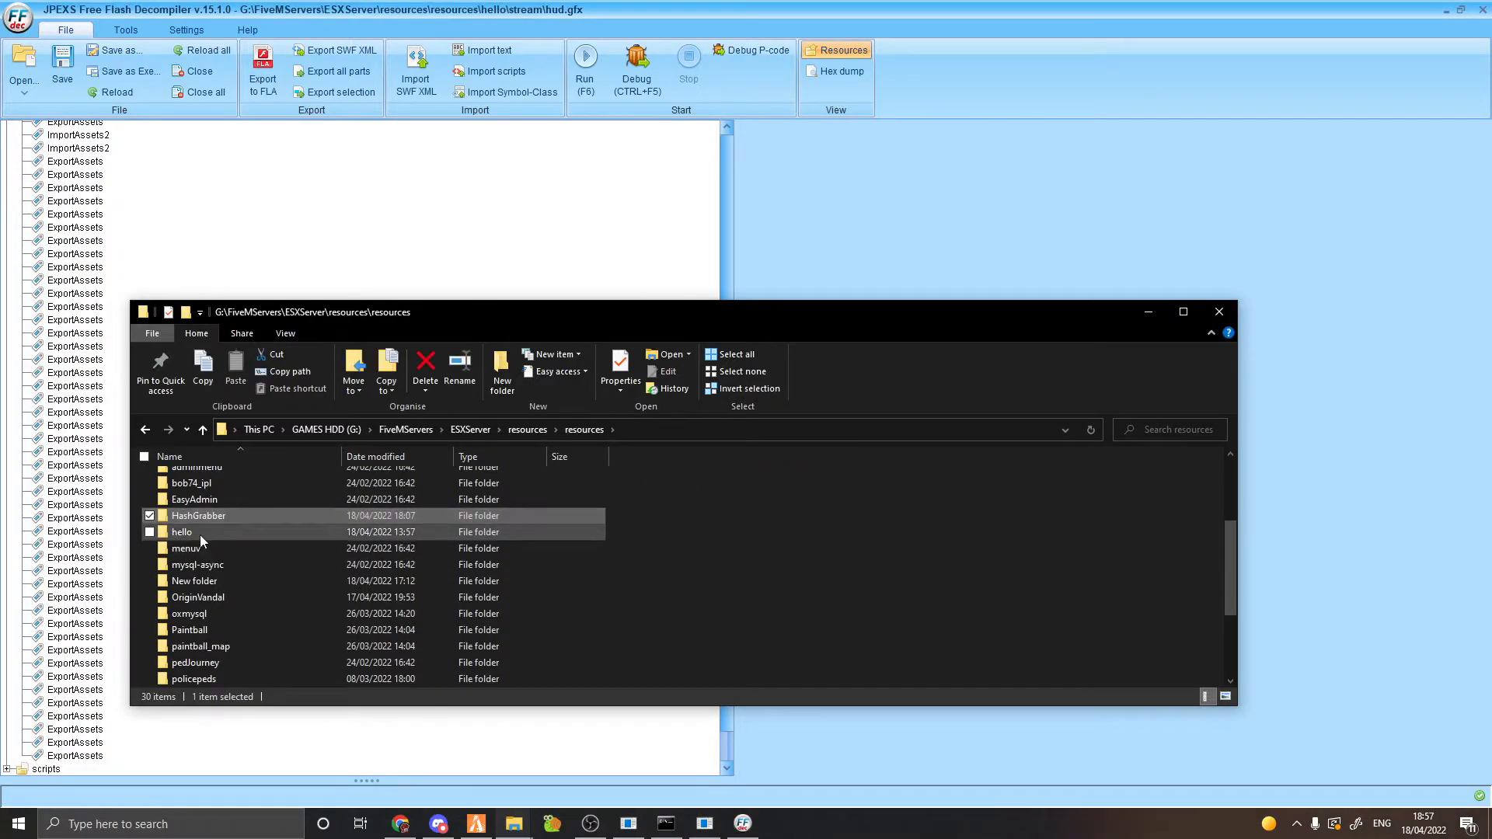
double_click(200, 533)
double_click(196, 482)
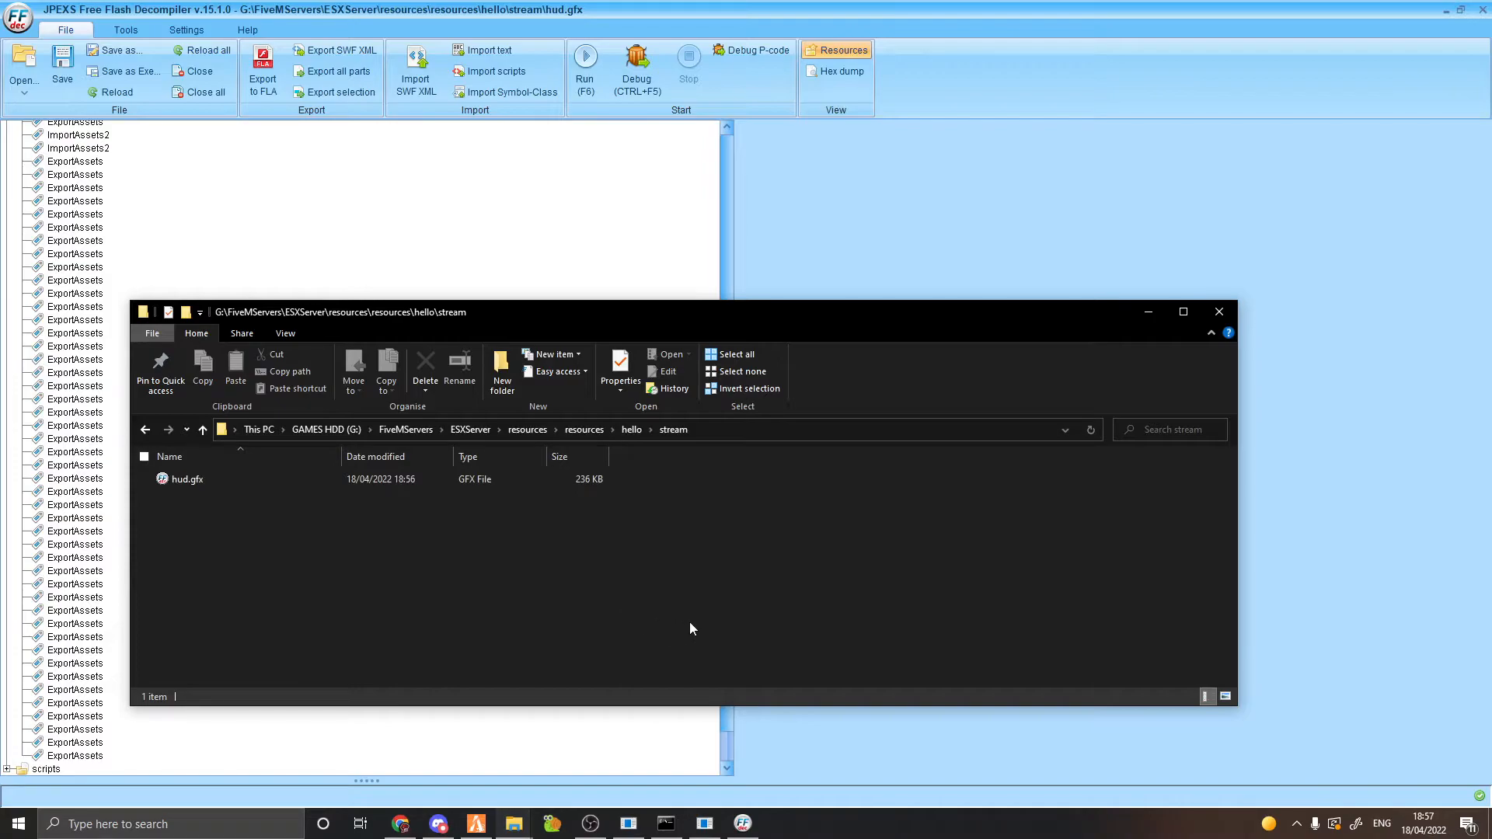
key("BackSpace")
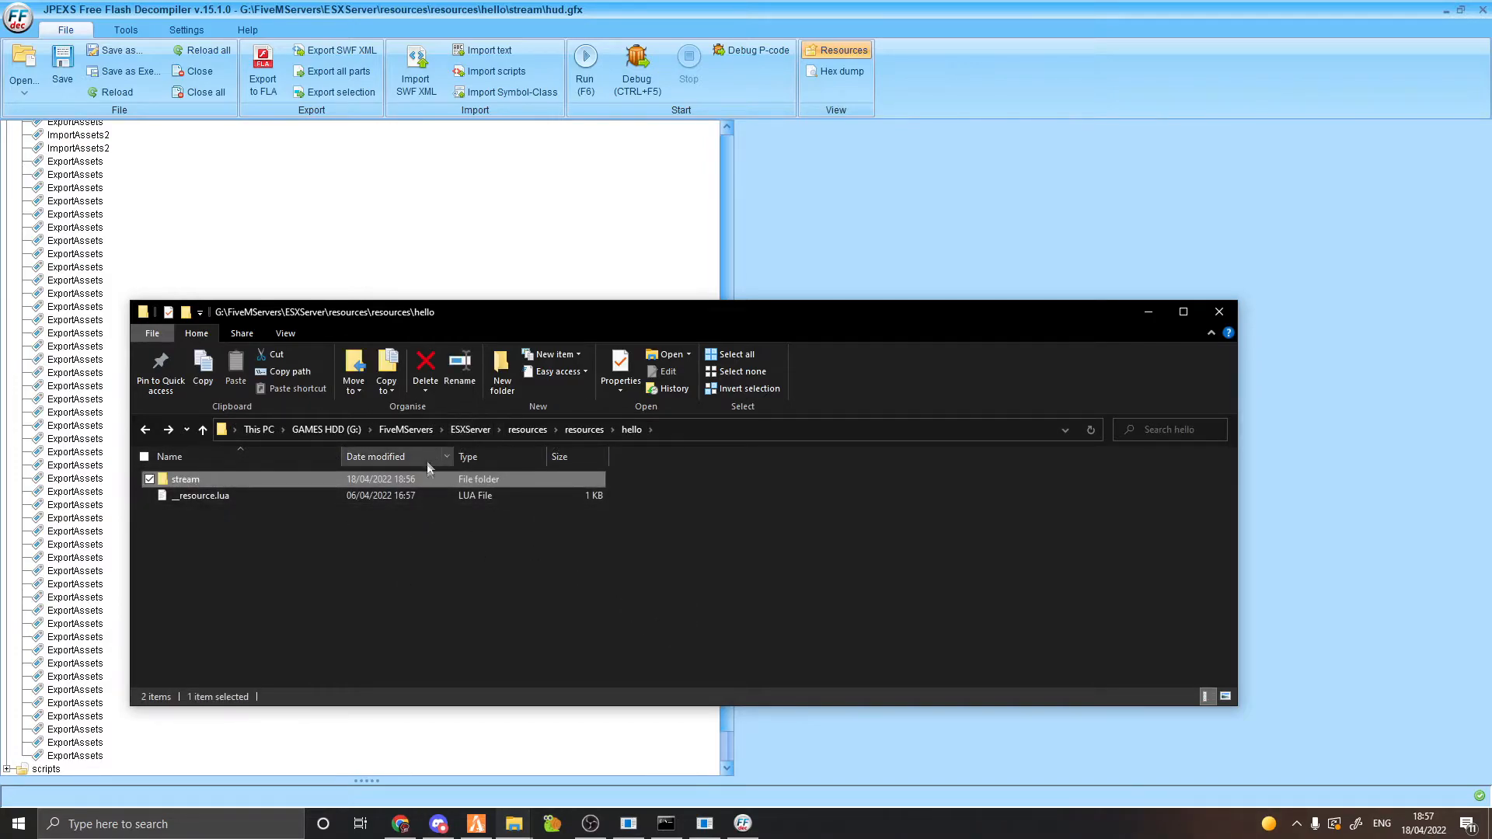
double_click(427, 479)
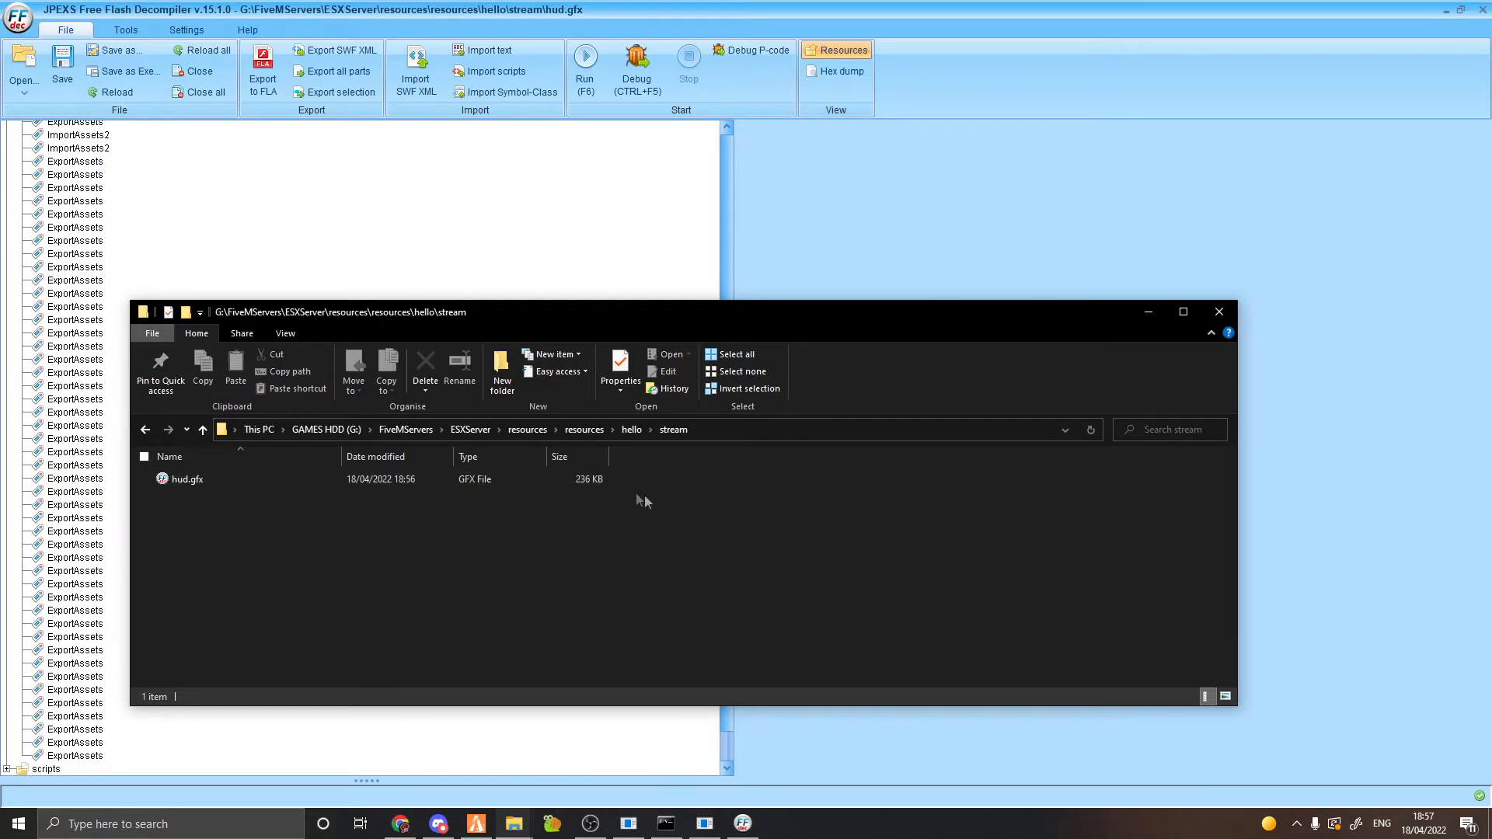
Close the old server console and relaunch the server from run.bat in ESXServer.
right_click(666, 823)
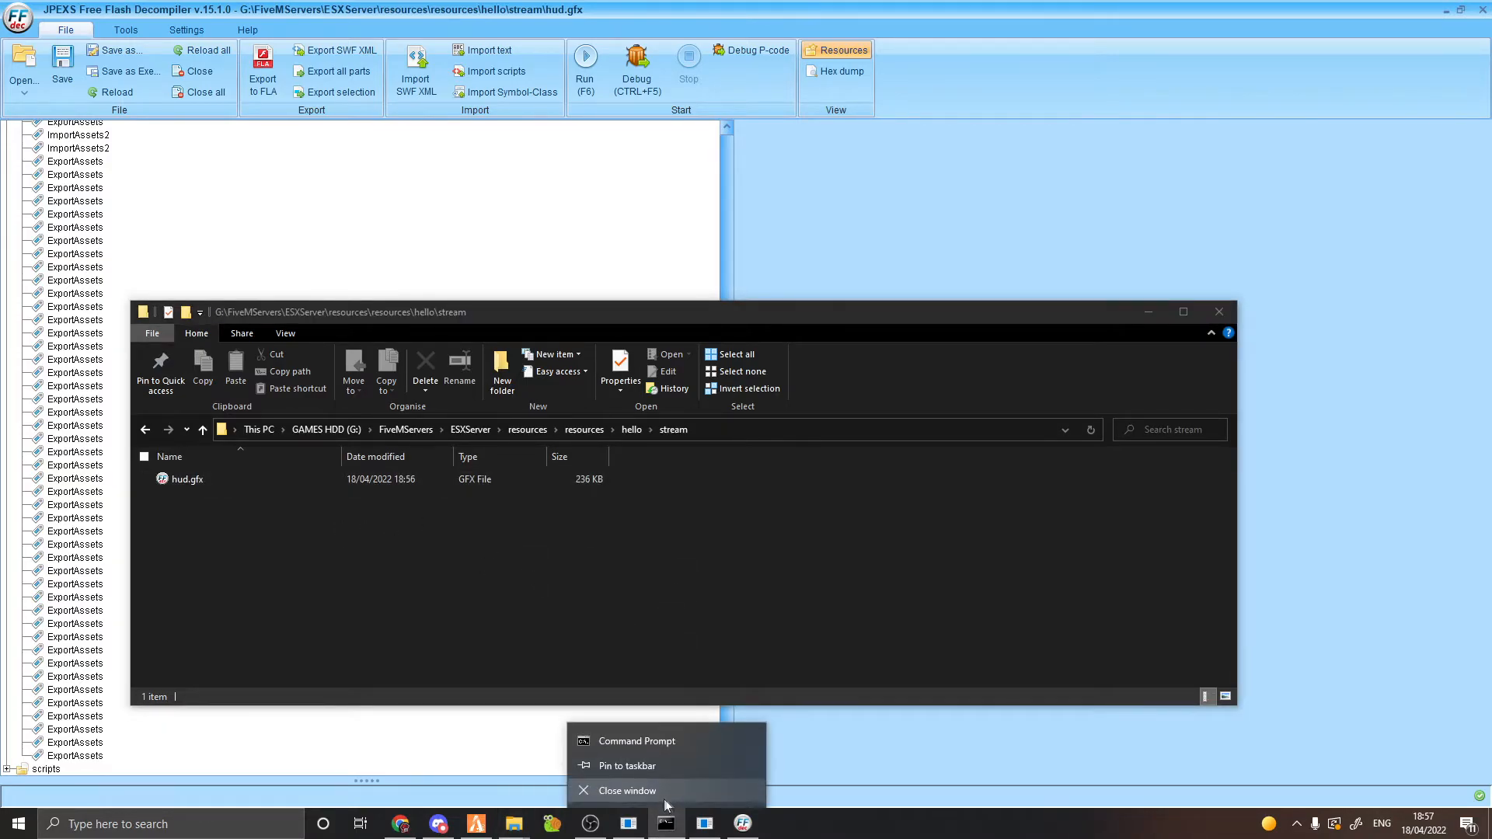
left_click(665, 793)
left_click(470, 429)
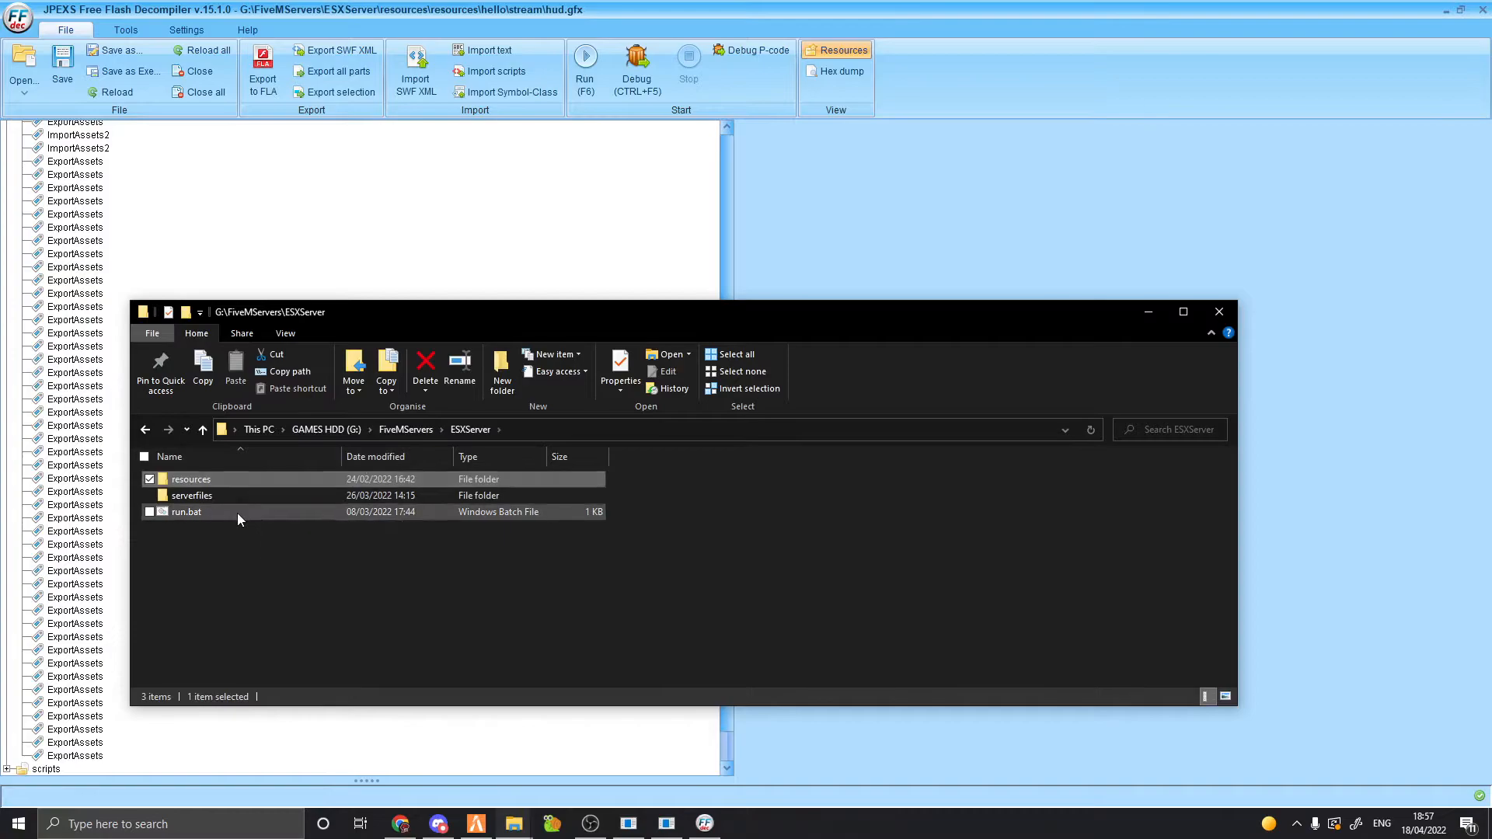
double_click(236, 513)
right_click(466, 832)
Close the running FiveM game, then run 'start hello' and 'start vMenu' in the new server console.
left_click(450, 792)
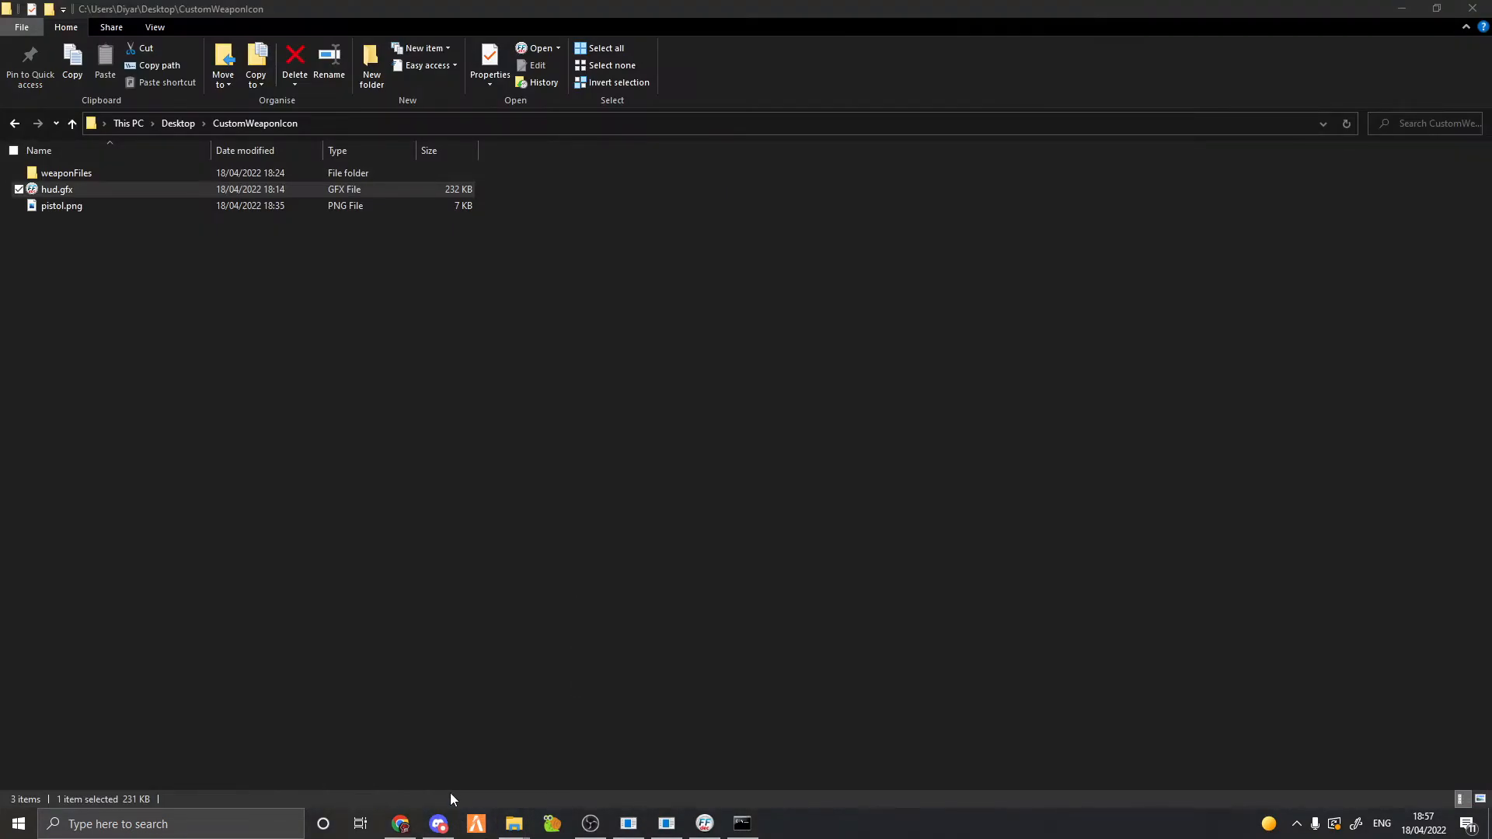
key("alt+Tab")
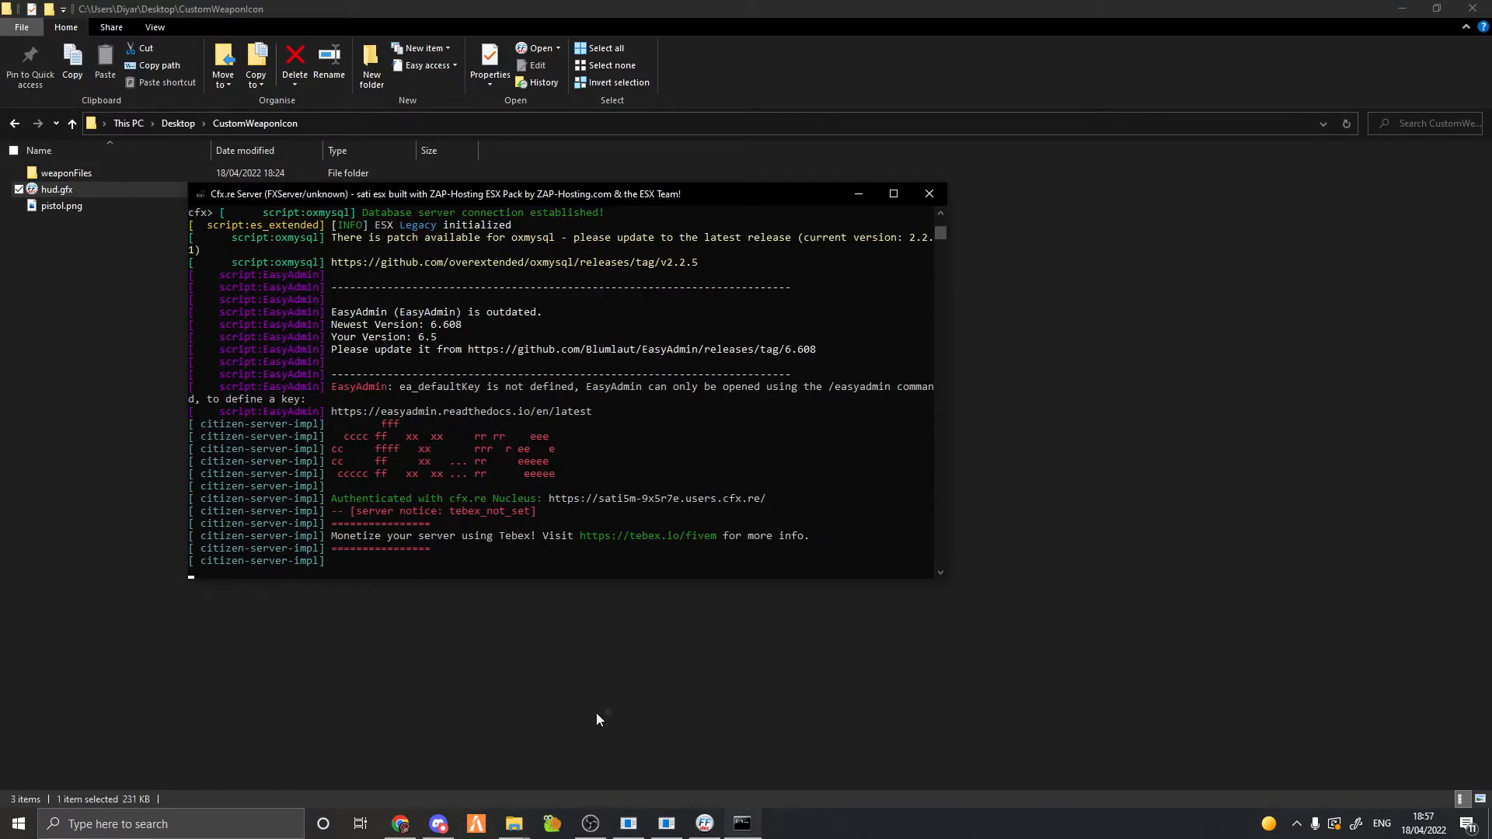
type("start hello")
key("Return")
type("start vMenu")
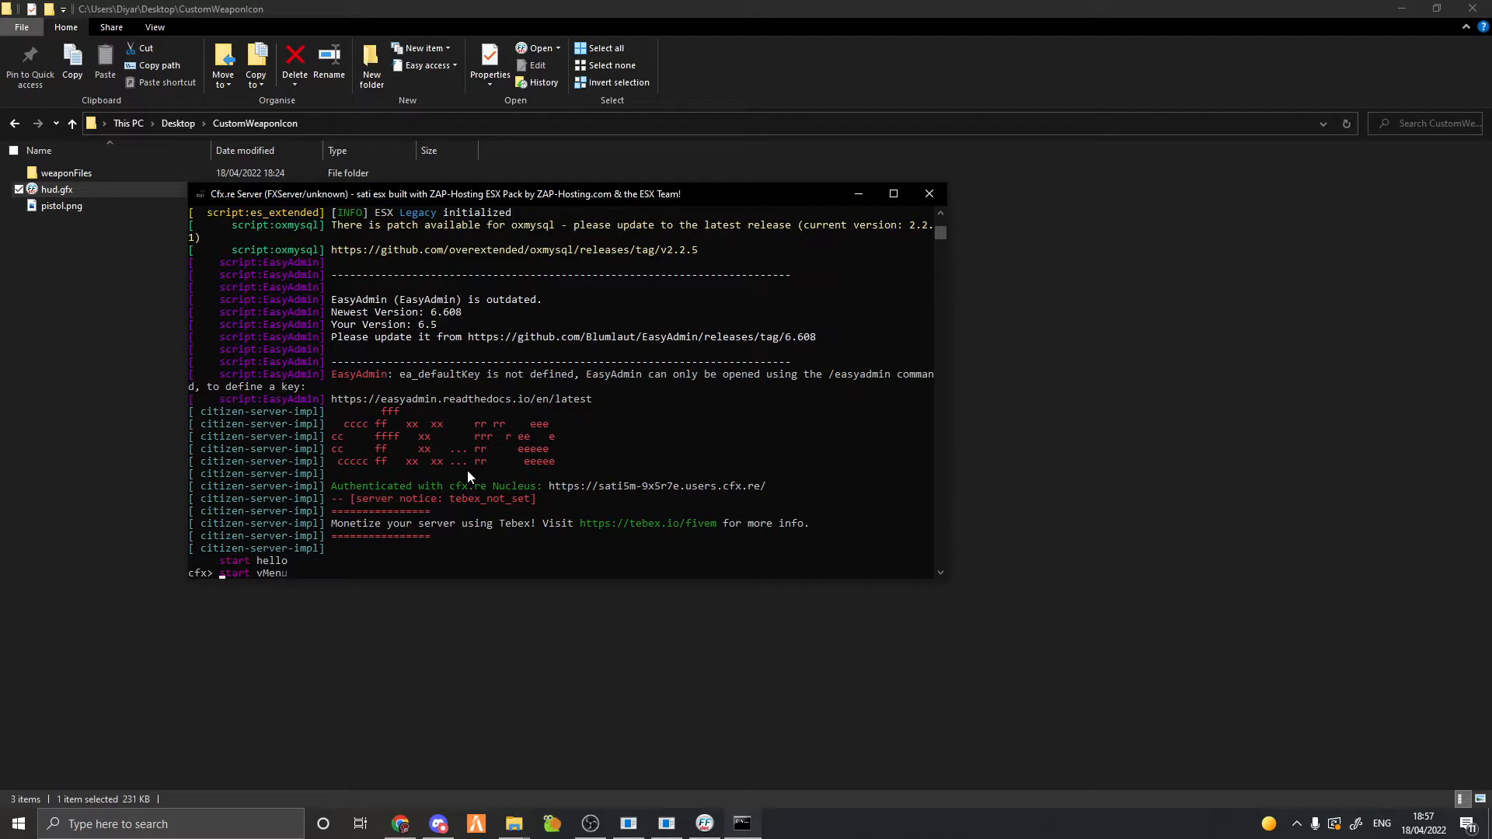
key("Return")
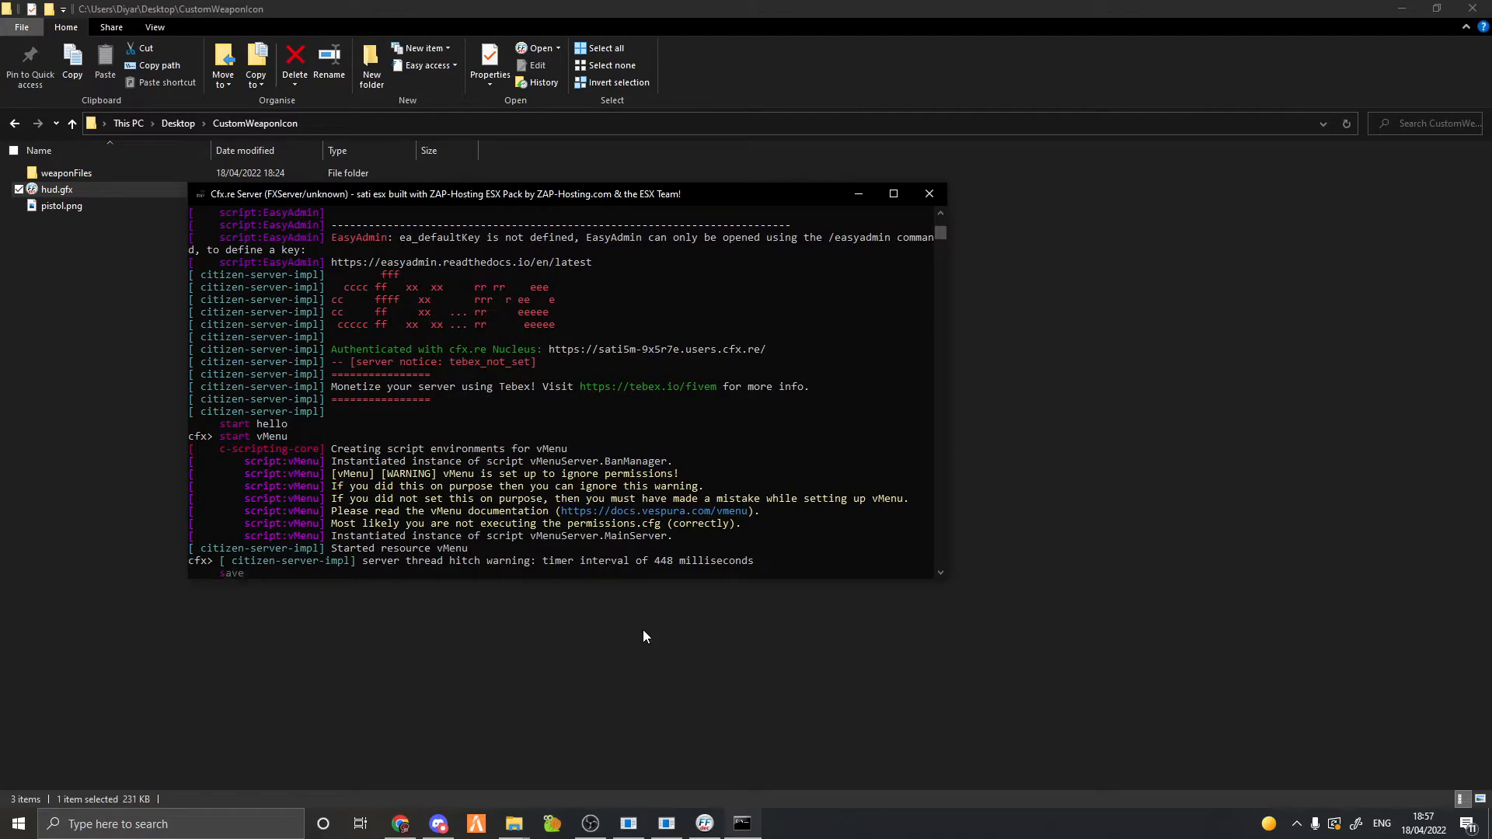
Submit 'start null' in the console and launch the FiveM client.
type("start null")
key("Return")
left_click(493, 760)
left_click(487, 822)
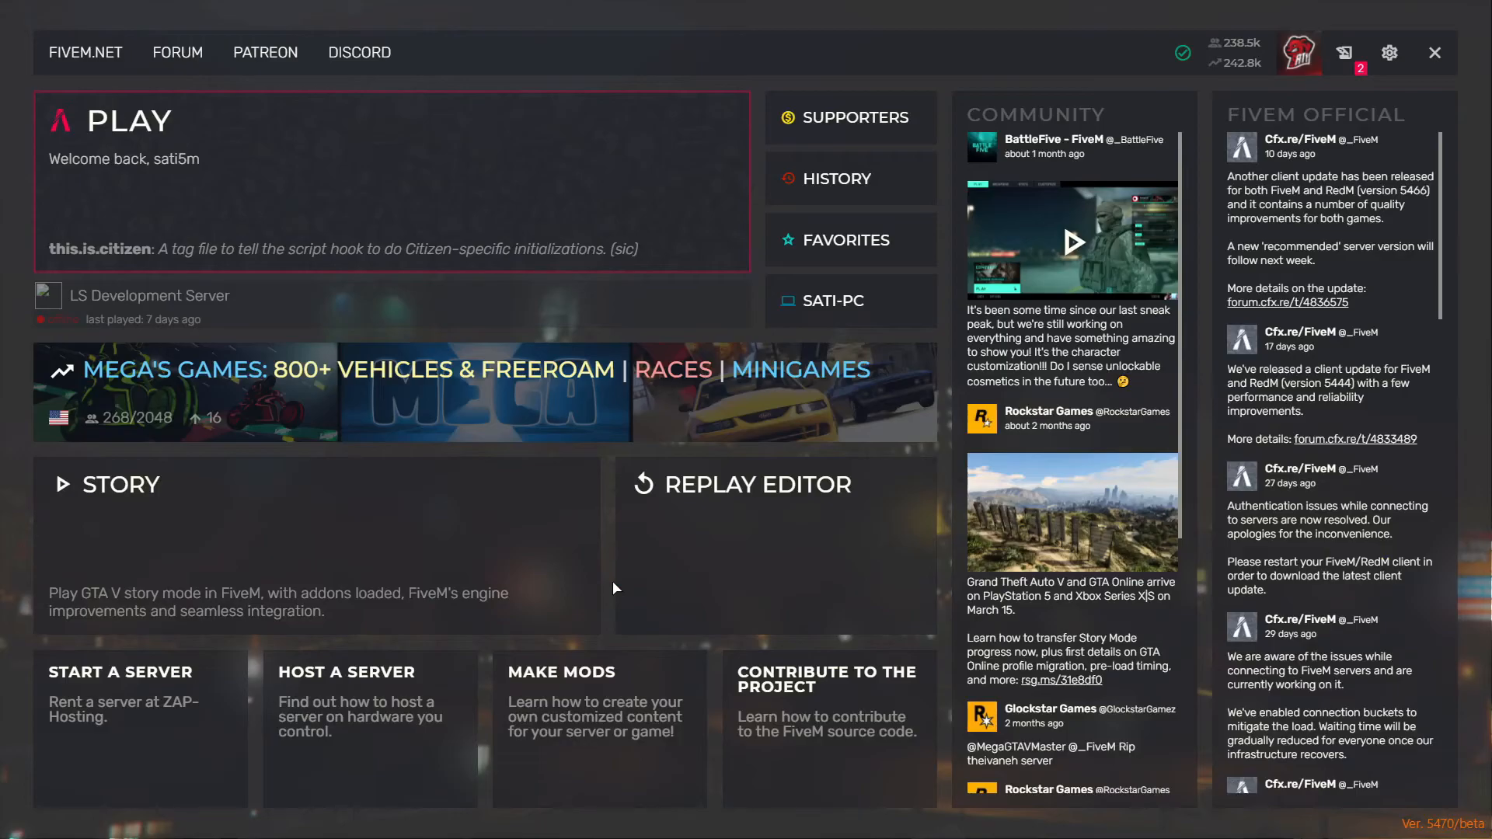
Connect to the favourite local server from the FiveM main menu and let it load.
left_click(870, 299)
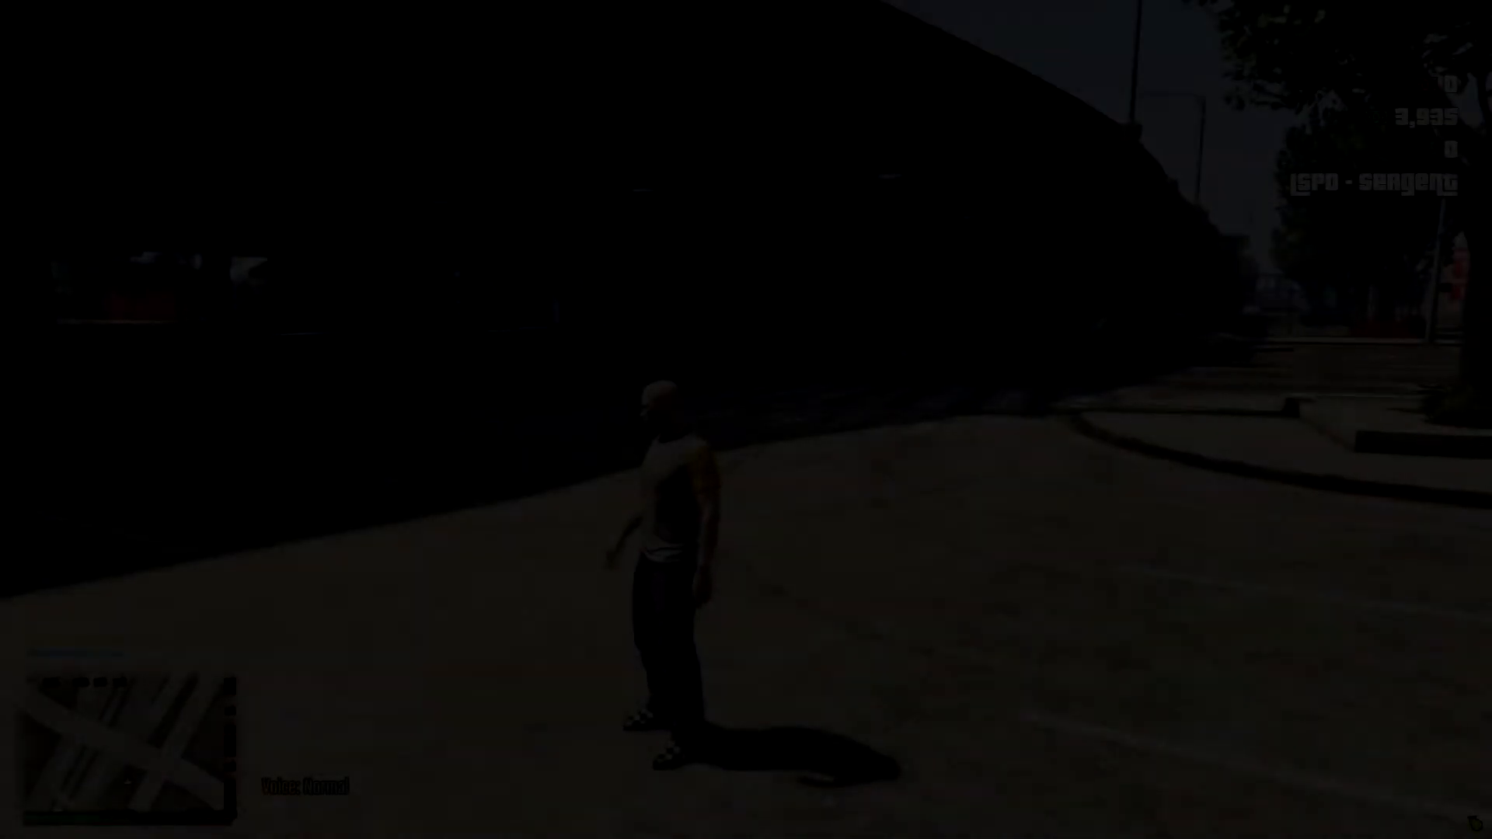
Spawn a pistol via vMenu's Spawn Weapon By Name, equip it and open the weapon wheel.
key("m")
key("Down")
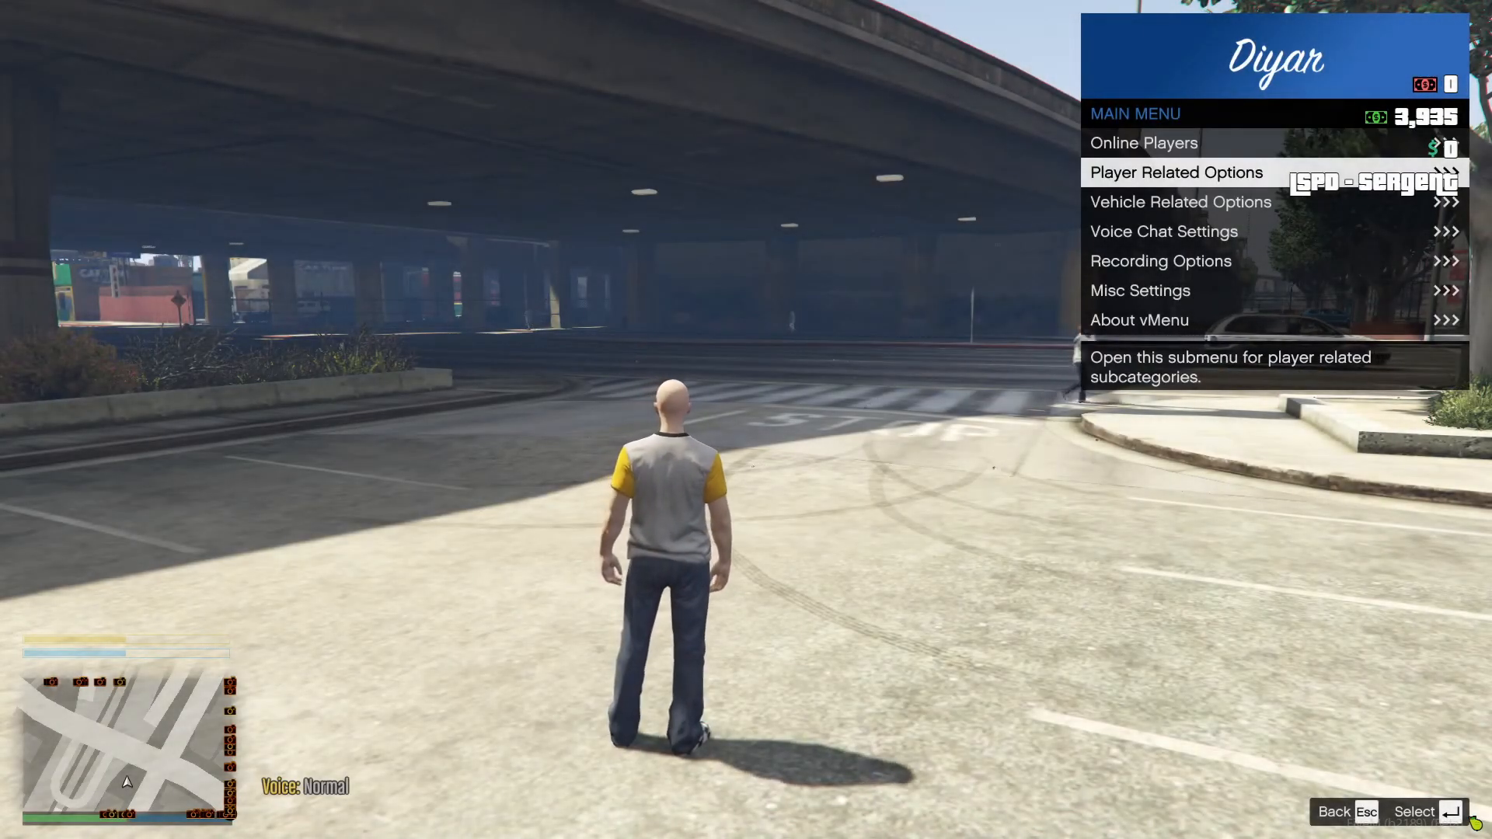
key("Return")
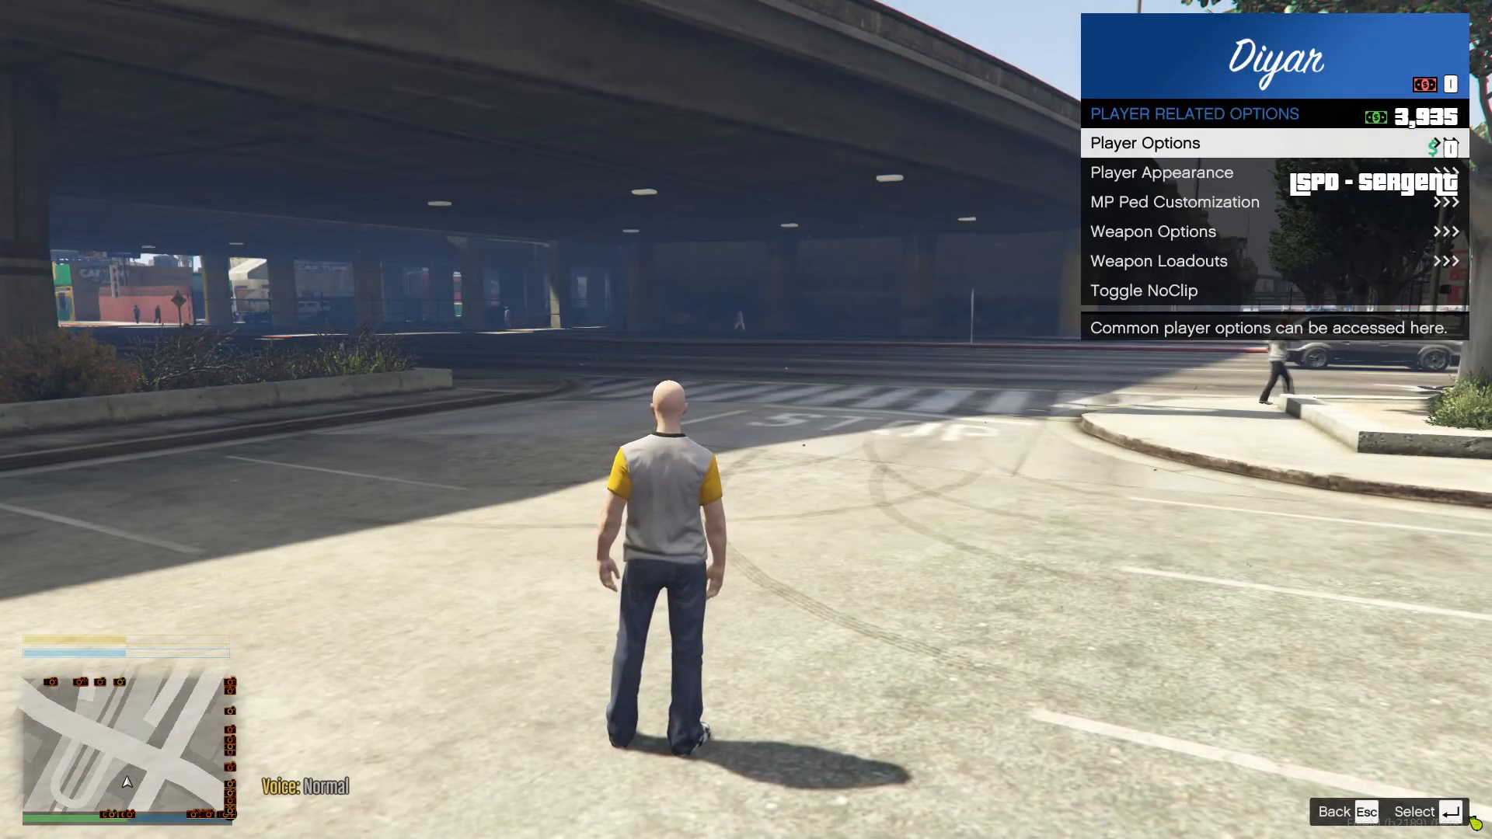
key("Down")
key("Down")
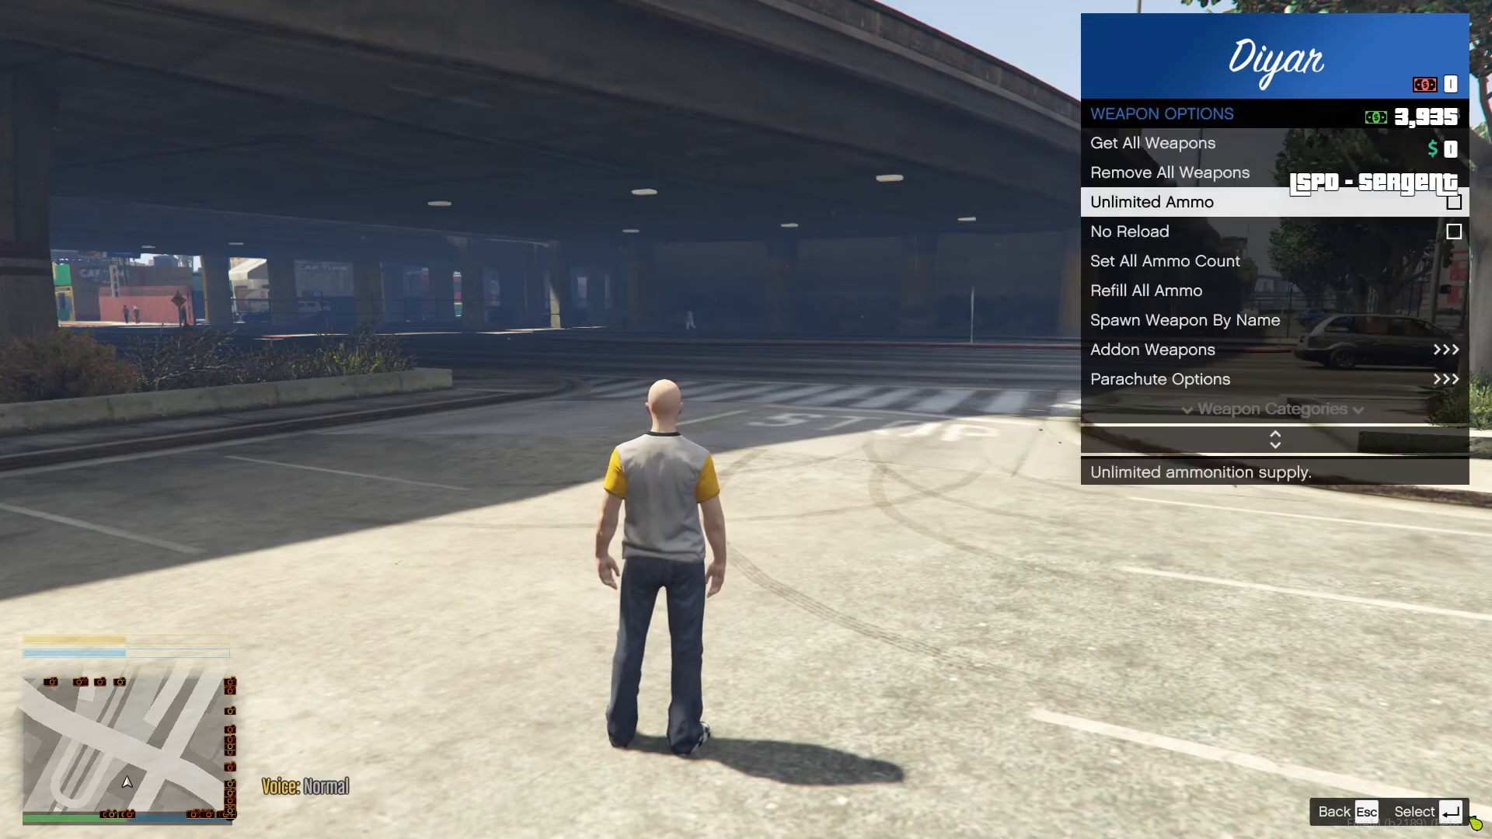
key("Down")
key("Return")
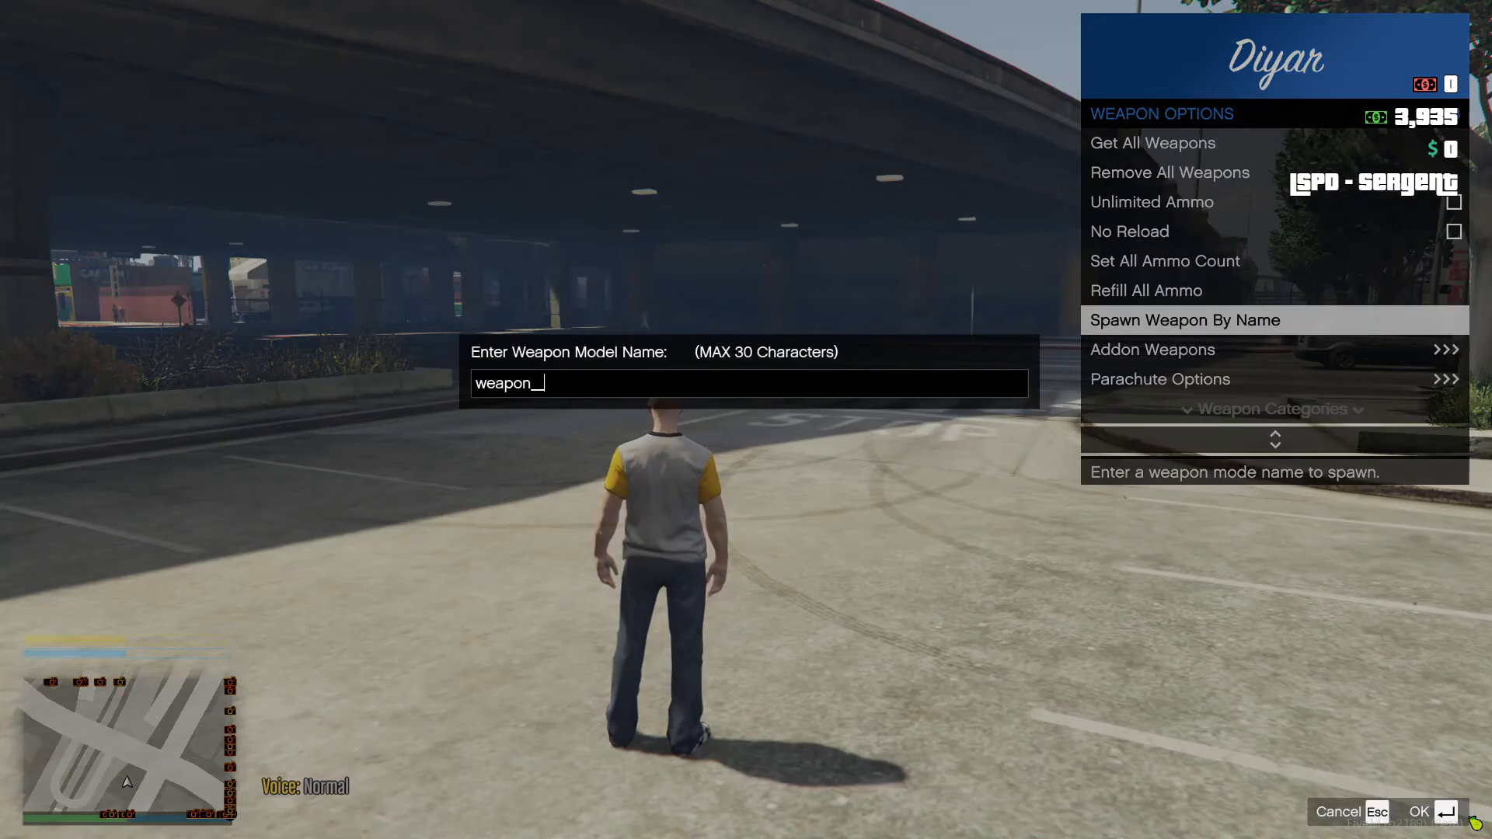
key("Return")
key("m")
key("Tab")
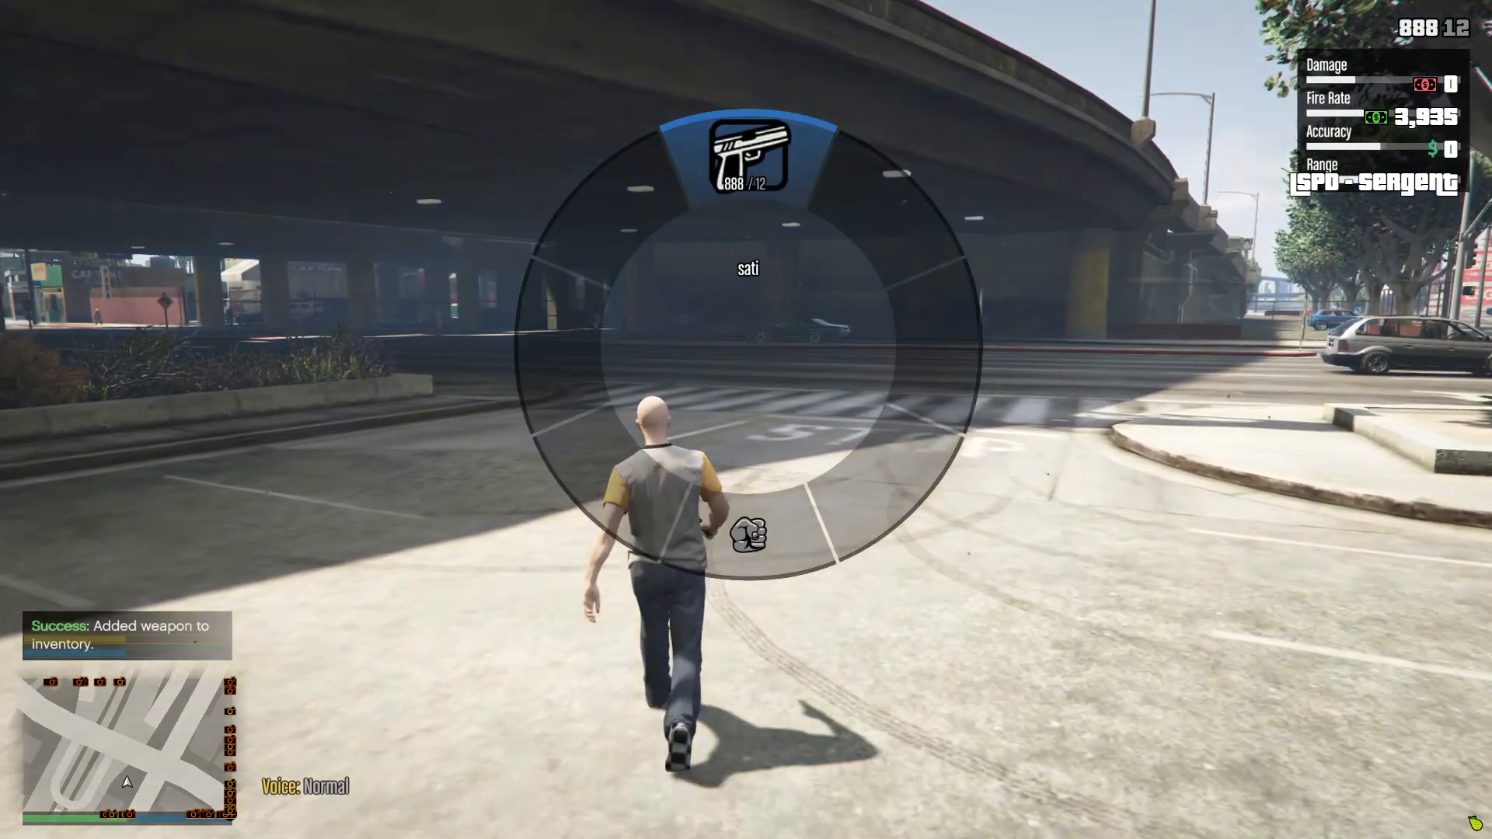
Run the character across the parking lot past the overpass, then reopen the weapon wheel to show the pistol icon.
key("w")
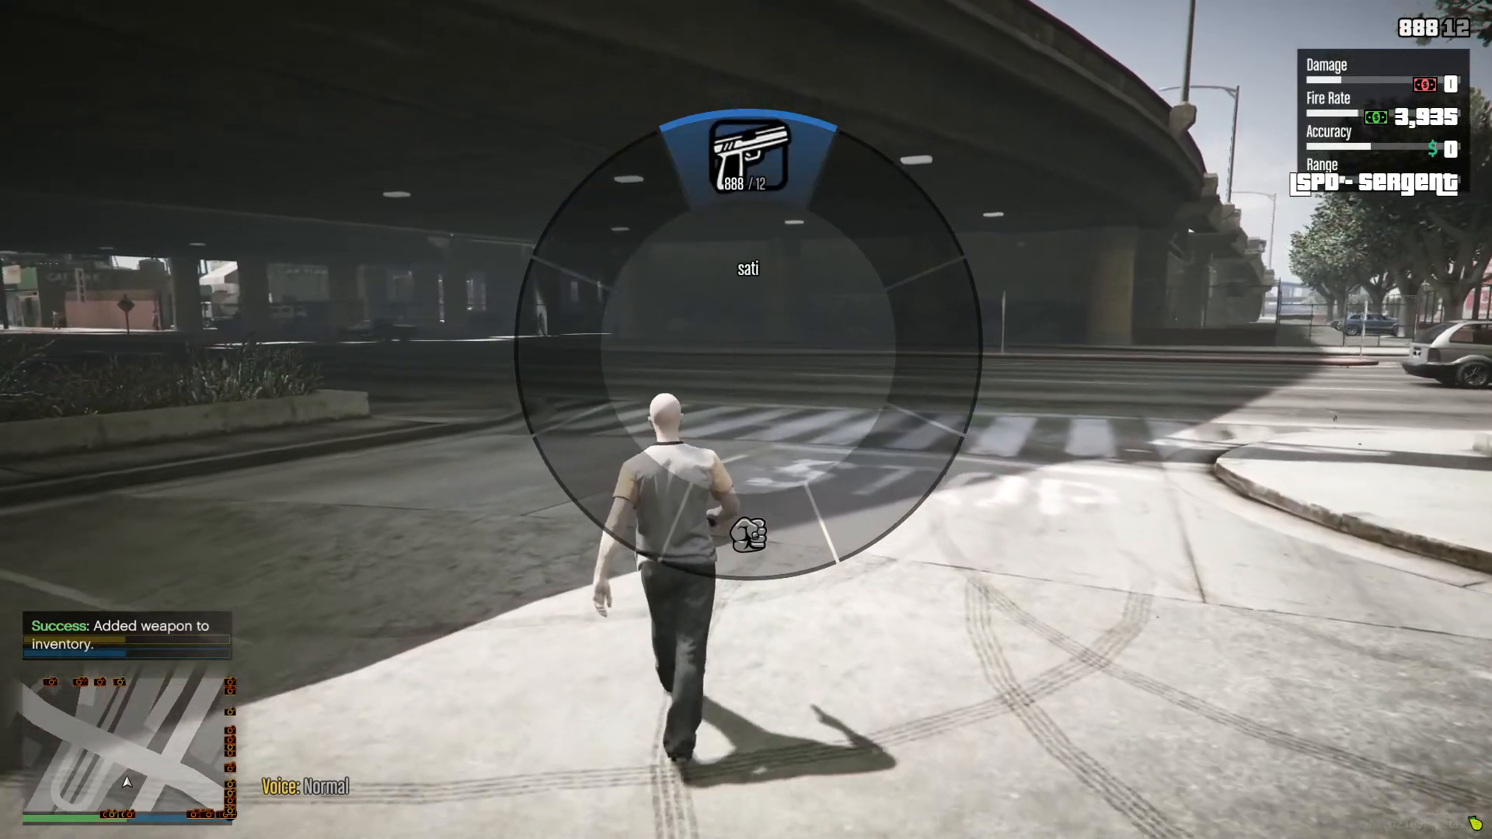
key("a")
key("shift+w")
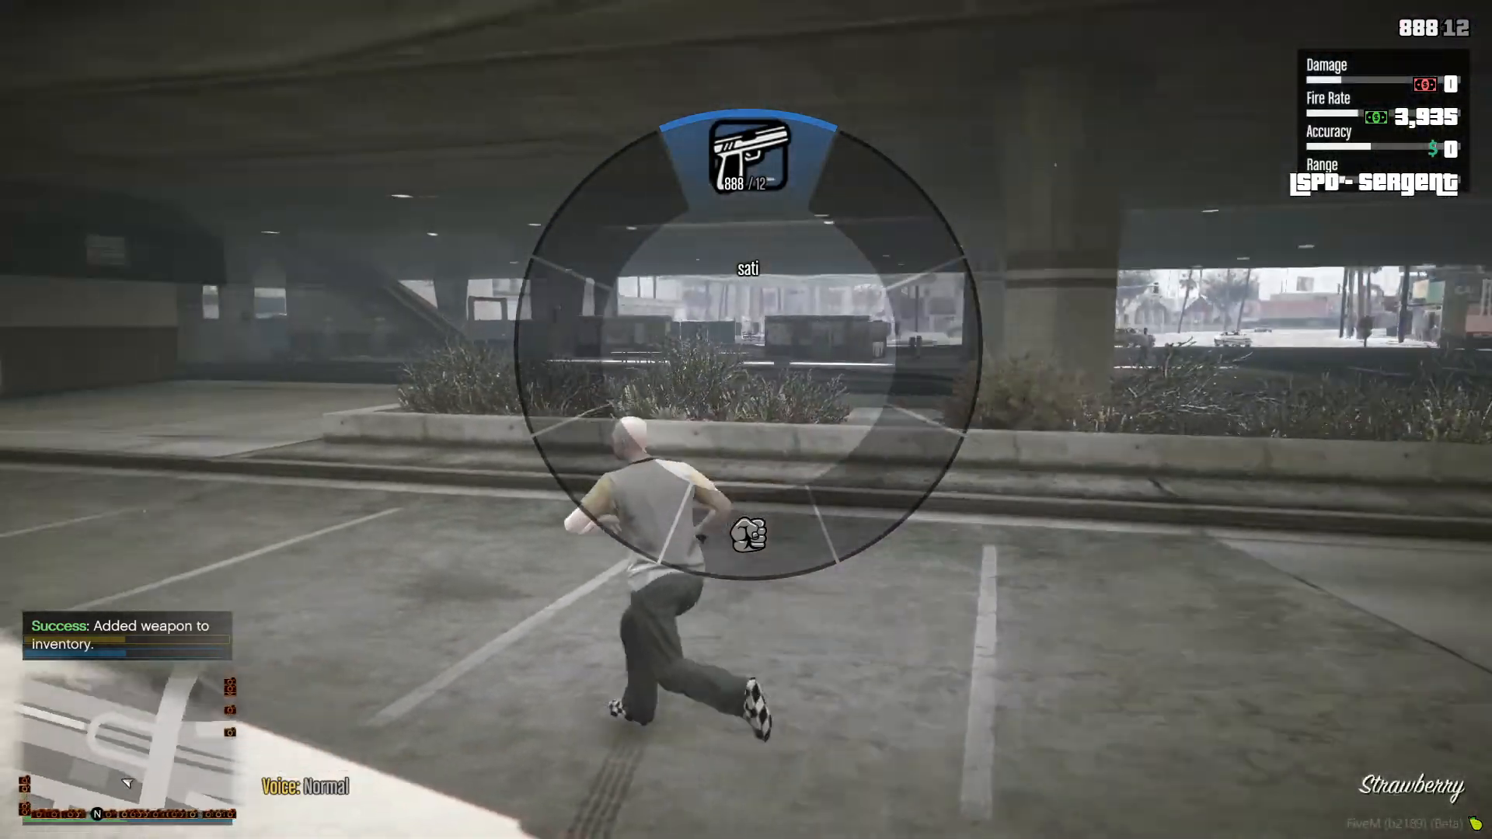
key("a")
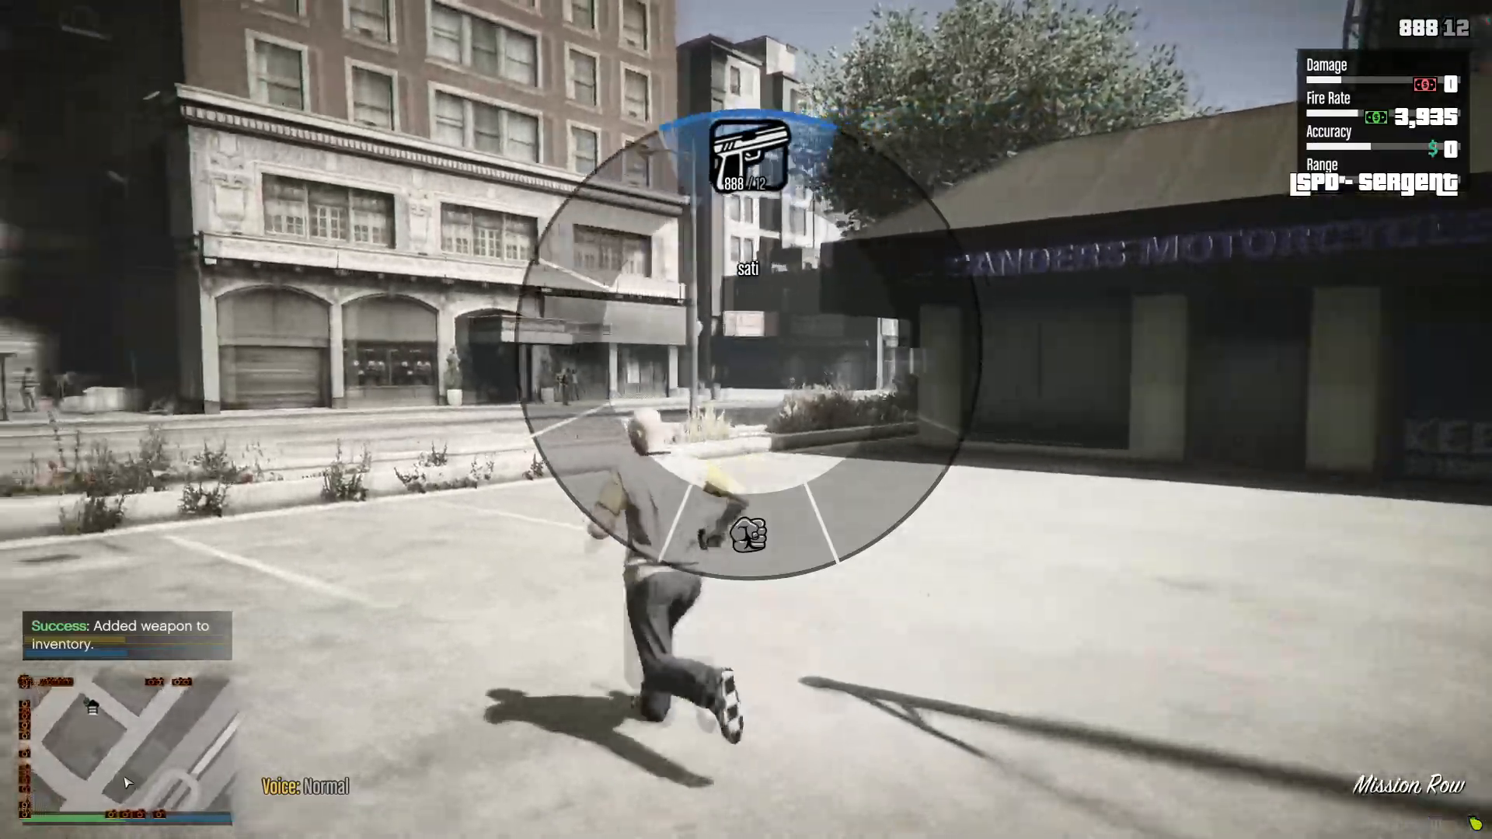
key("a")
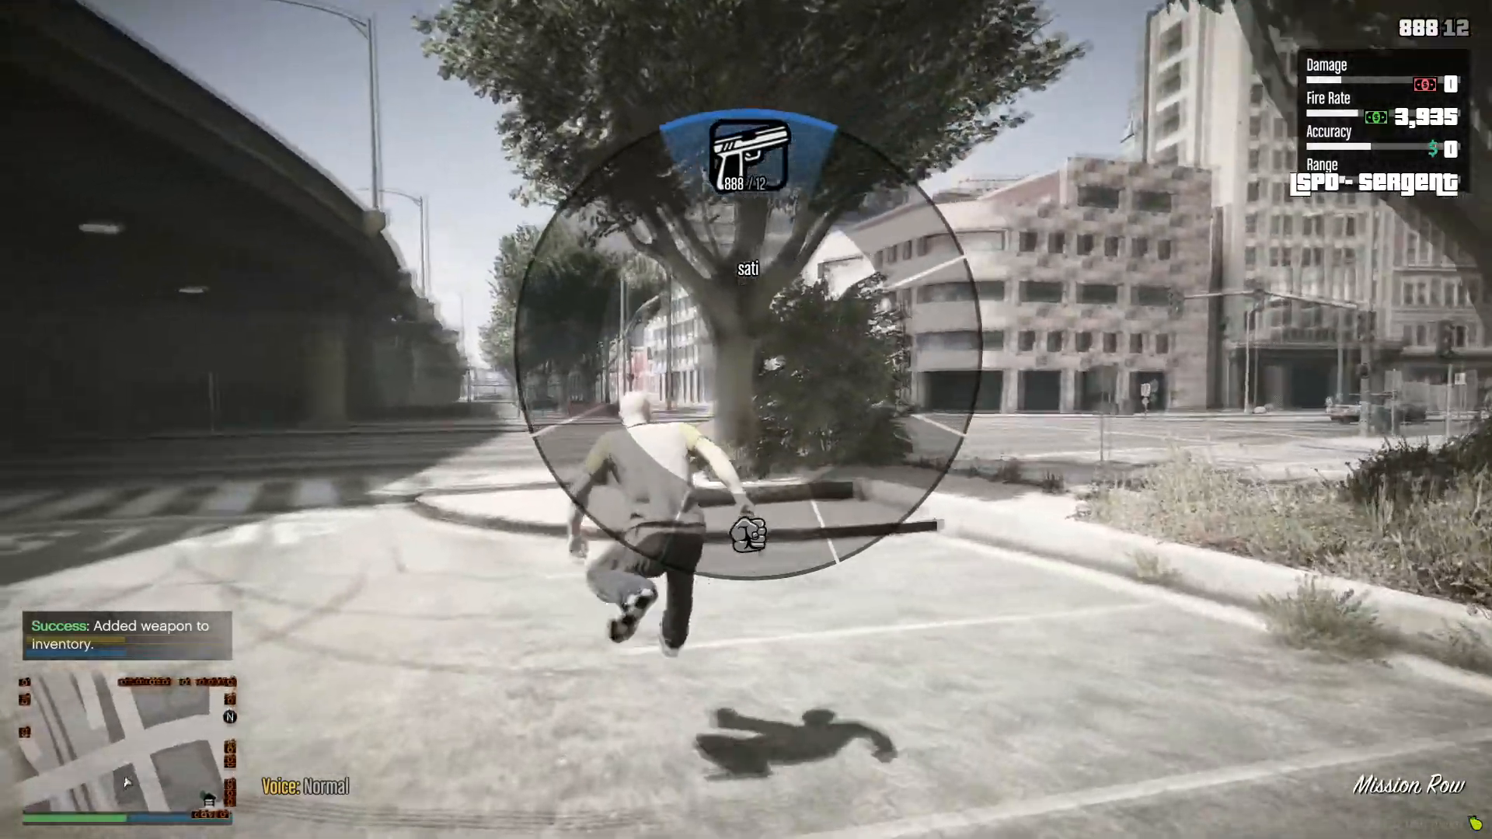
key("w")
key("space")
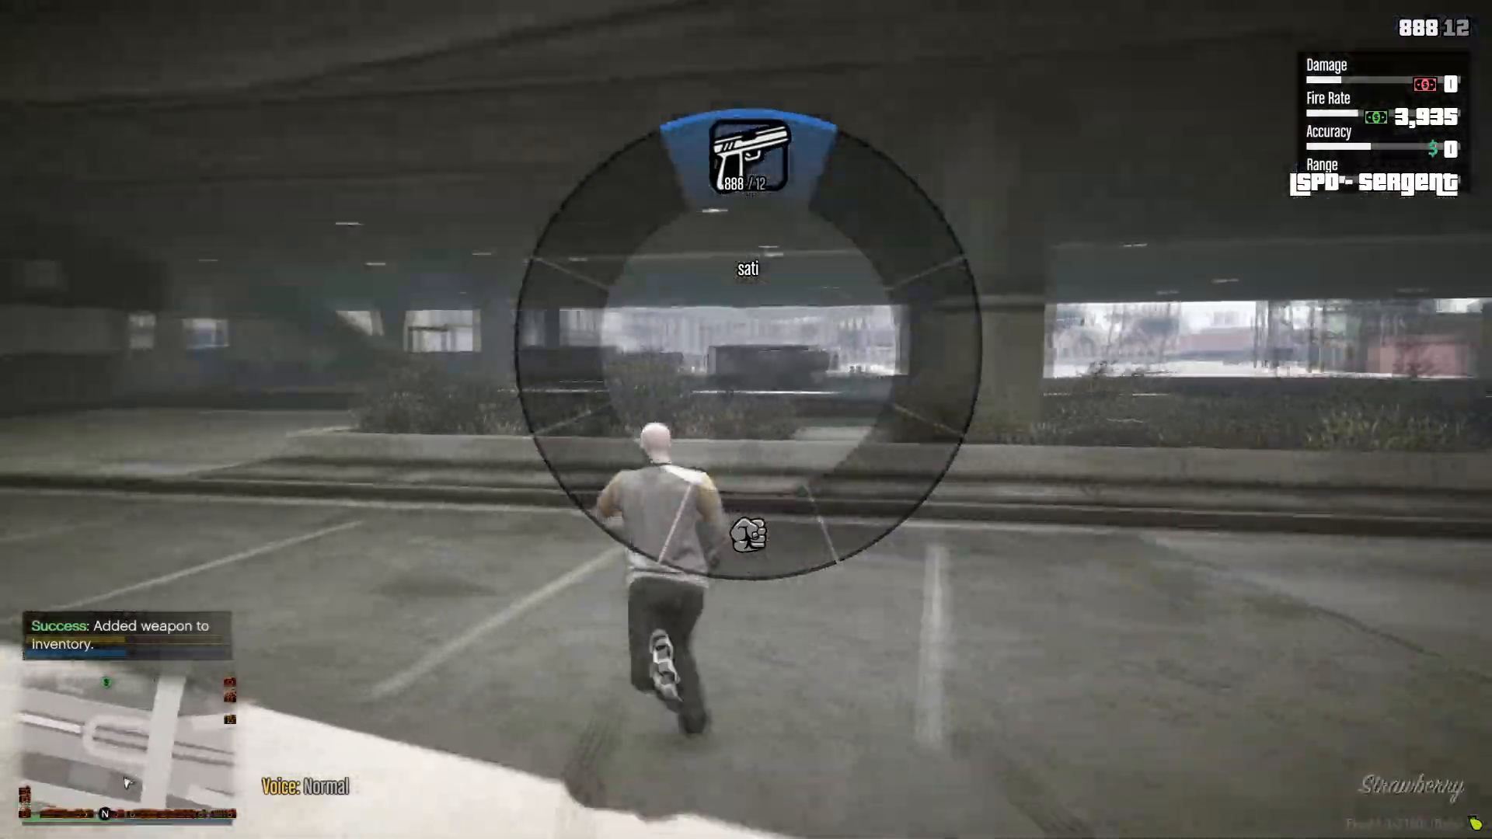
key("Tab")
key("w")
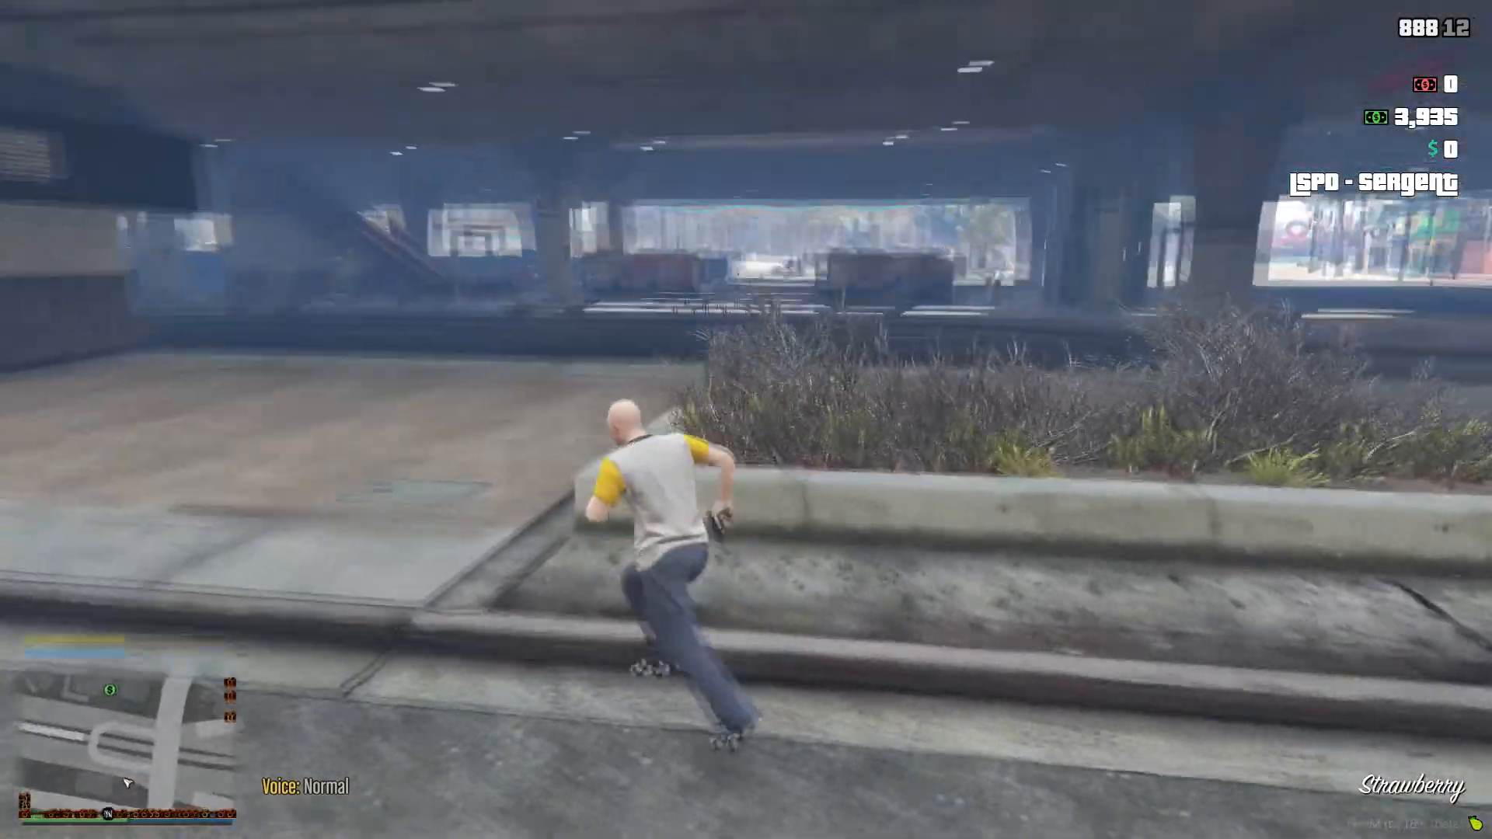
key("w")
key("Tab")
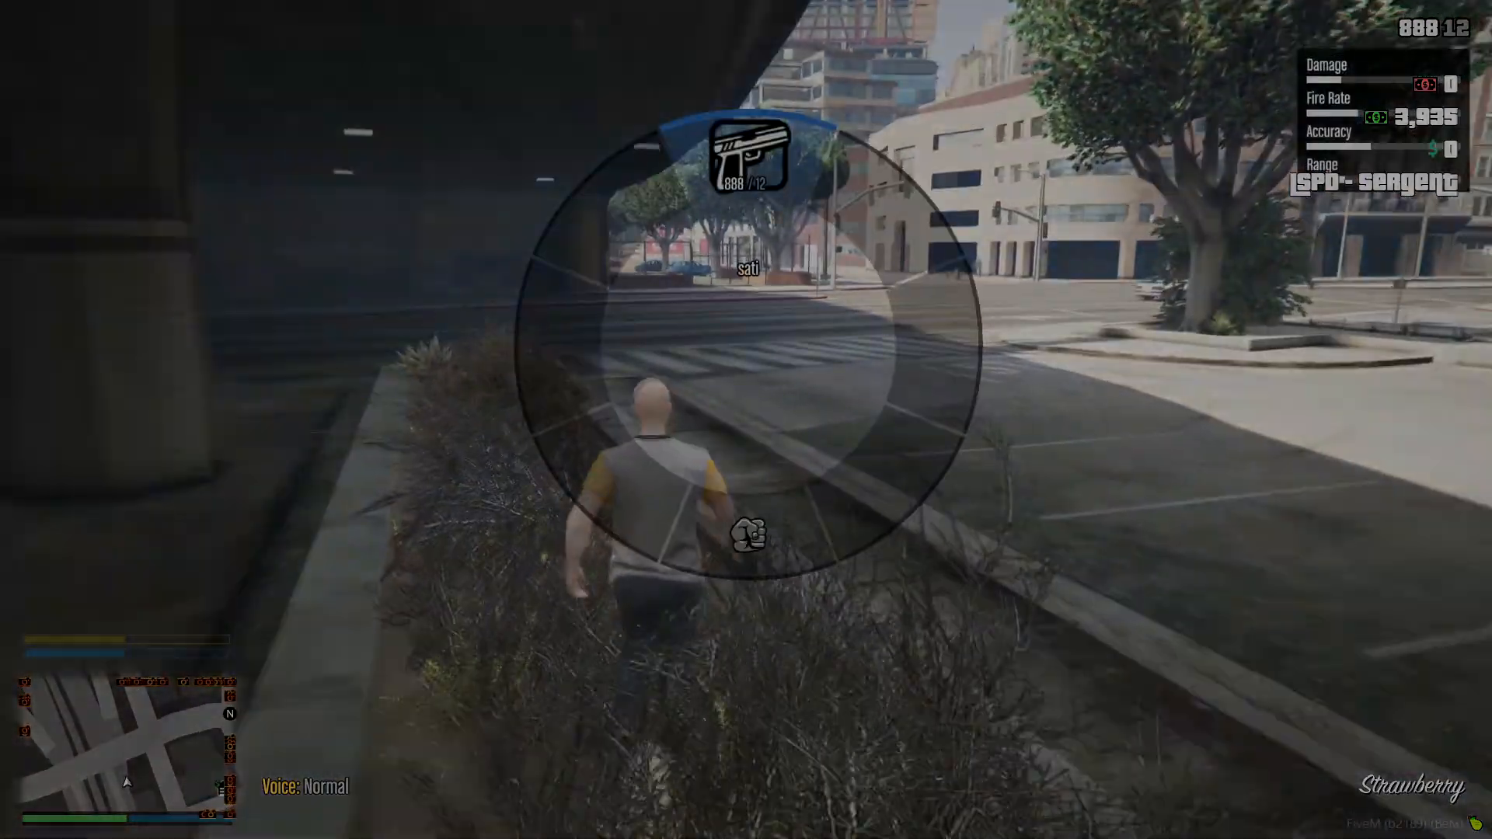